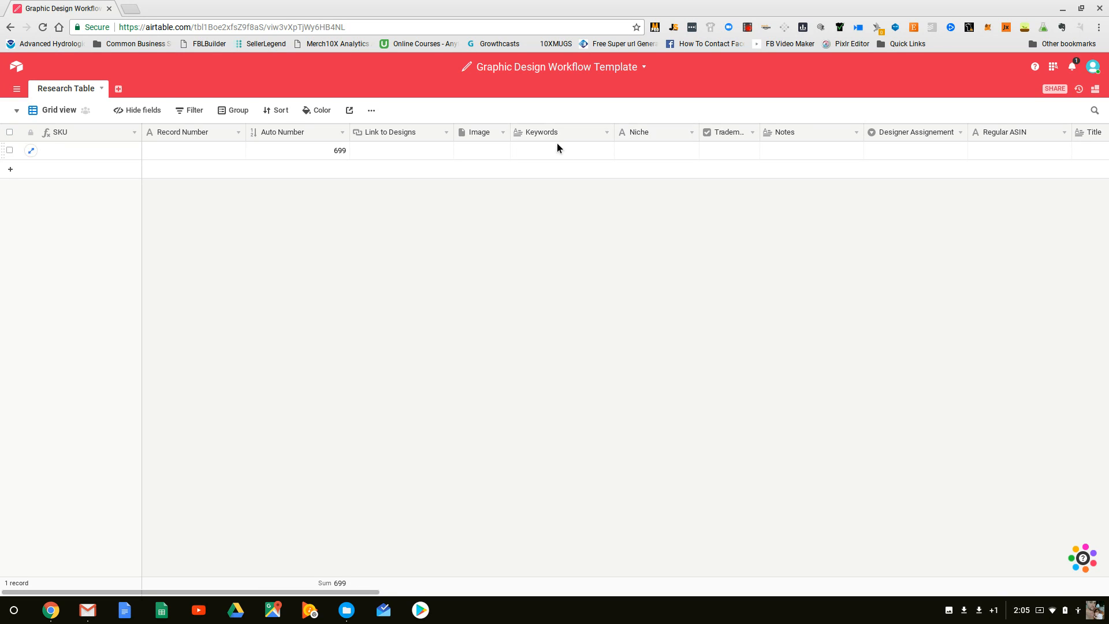
- Rename the third designer option of the Designer Assignement single-select field to another designer's first name and save the field
left_click(935, 146)
left_click(958, 150)
left_click(958, 152)
left_click(960, 133)
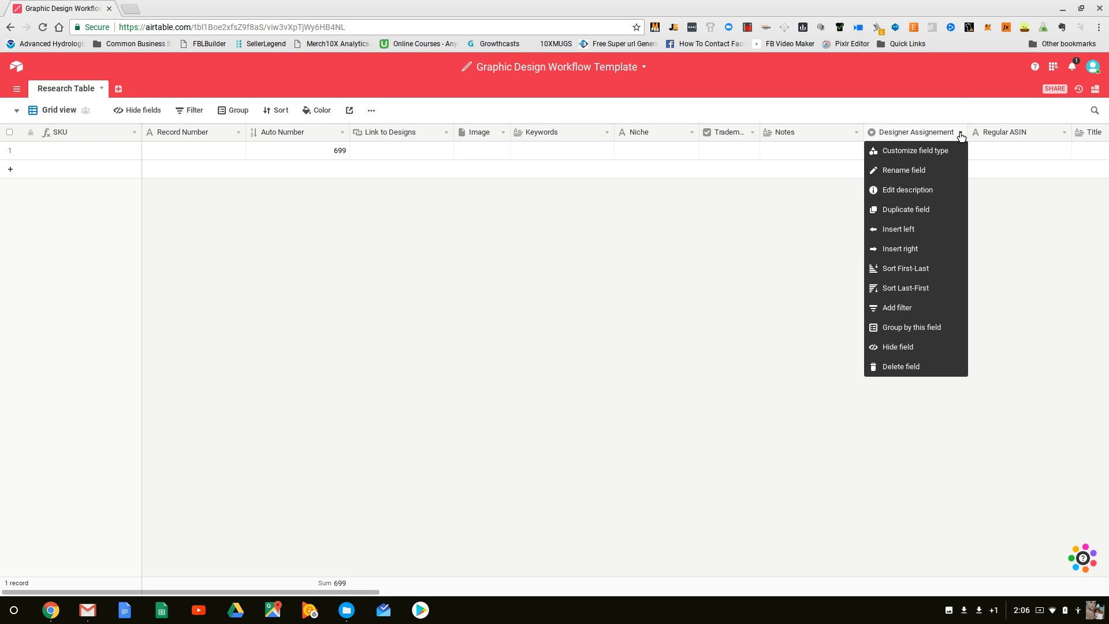
left_click(919, 161)
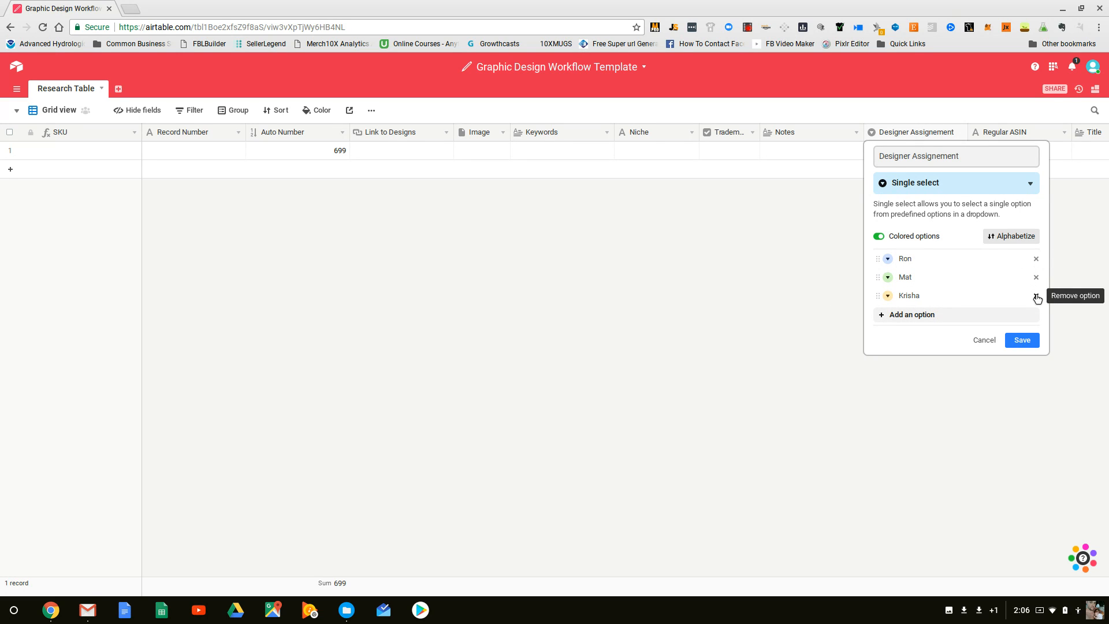
left_click(973, 296)
double_click(913, 295)
type("Kr")
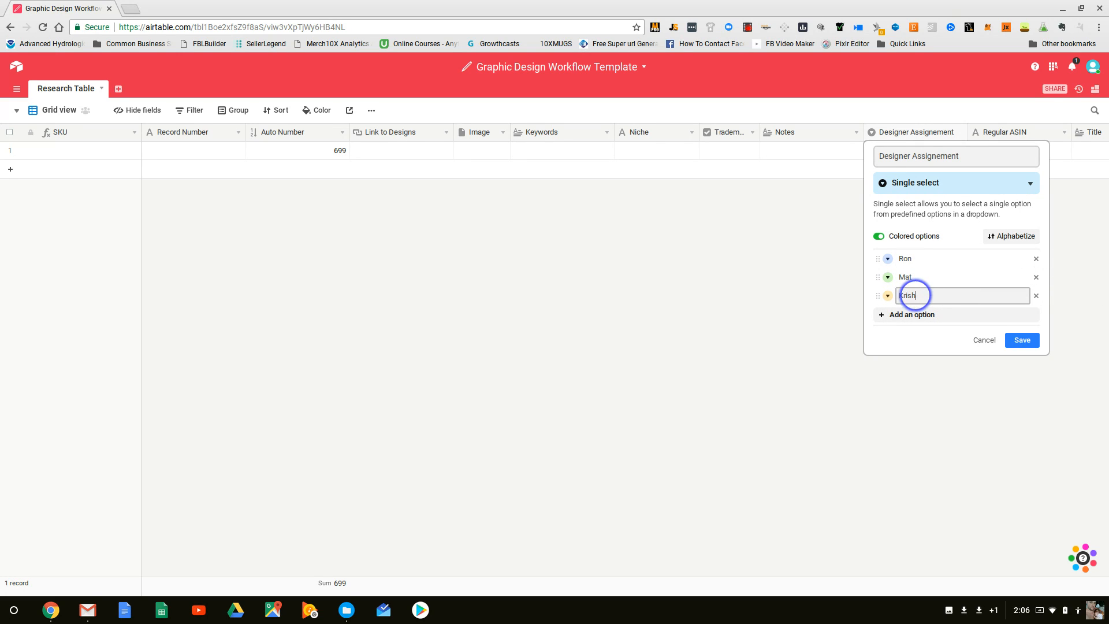
key("BackSpace")
key("BackSpace")
type("Taylor")
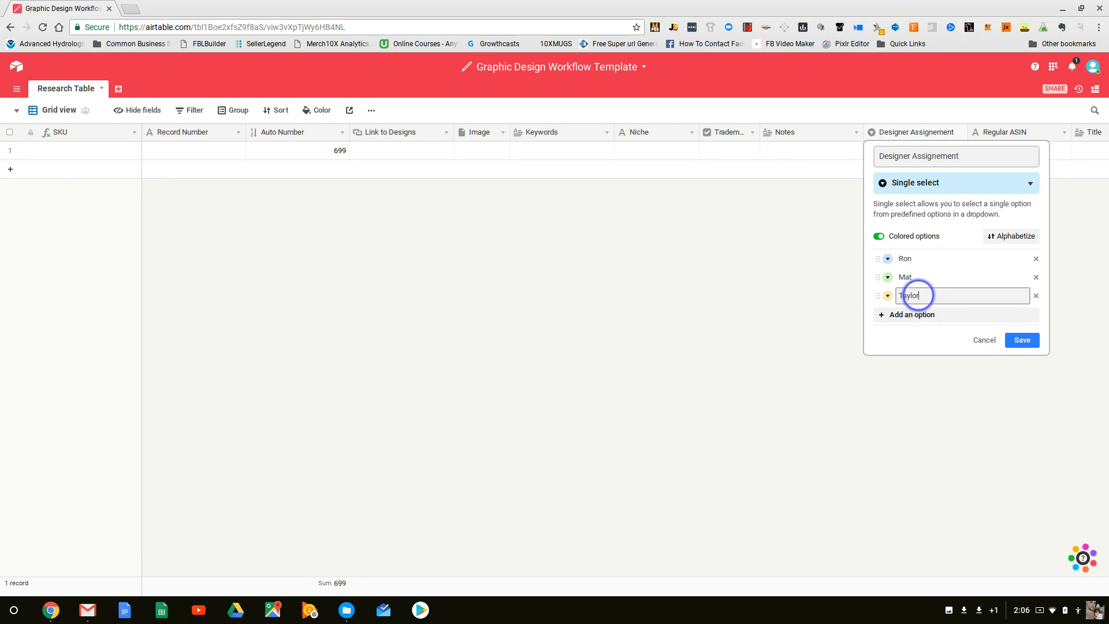
left_click(1021, 340)
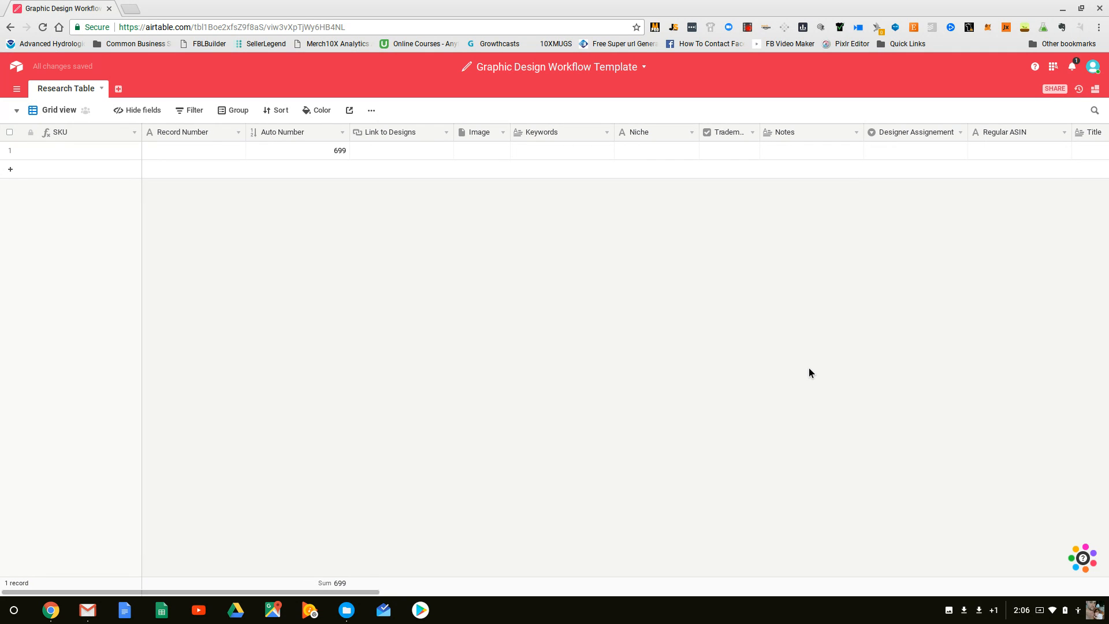
- View the designer options offered in the first record's Designer Assignement cell
left_click(957, 135)
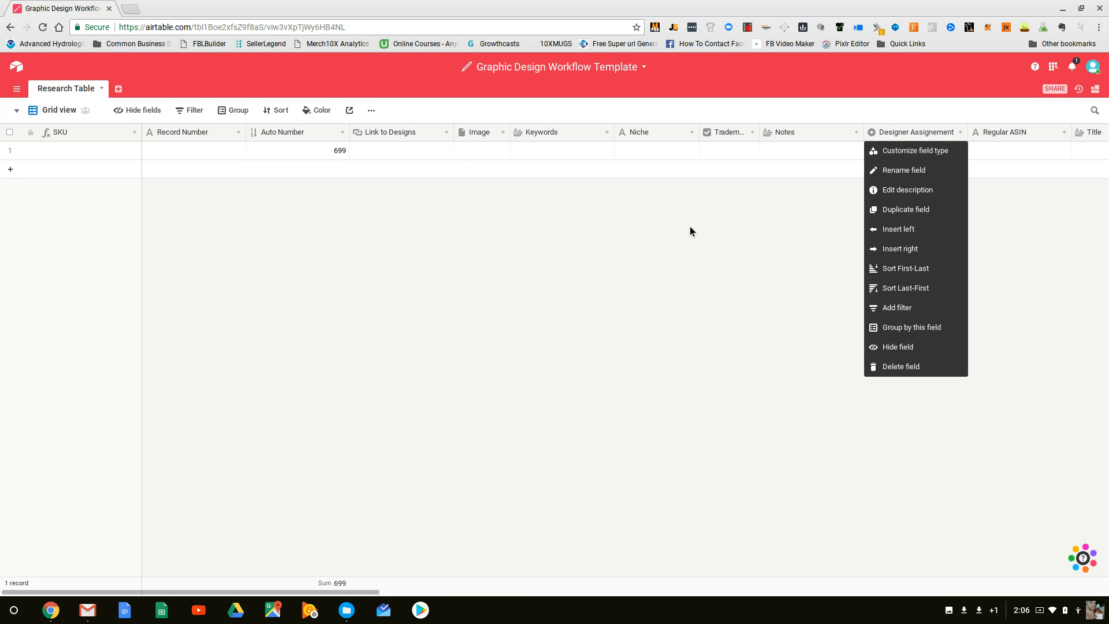
left_click(690, 231)
left_click(917, 155)
left_click(938, 151)
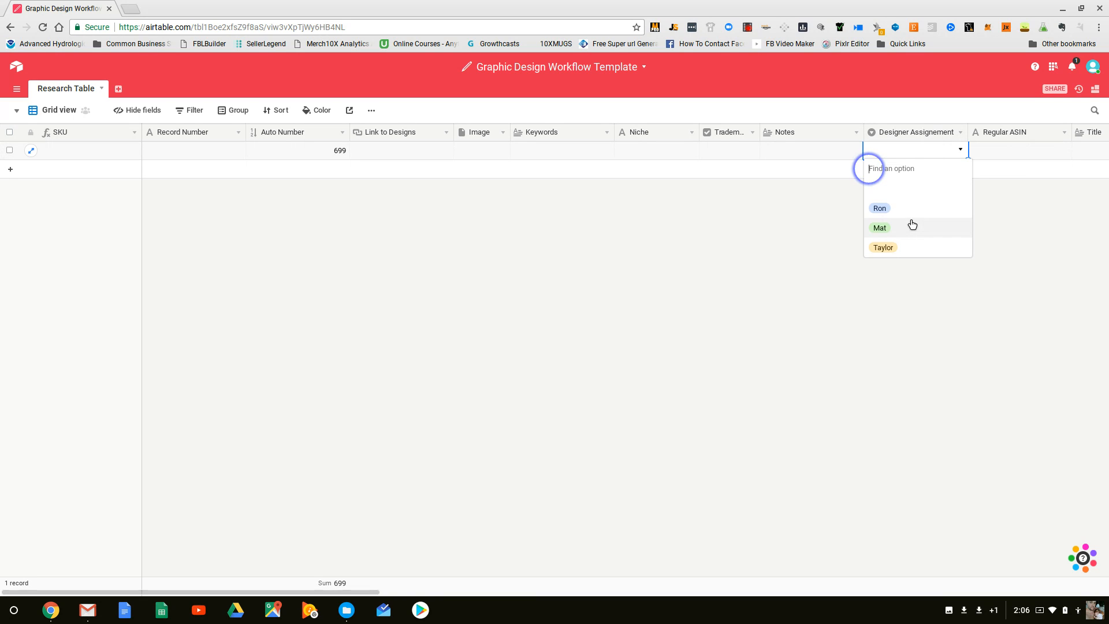
left_click(763, 254)
- Toggle the first record's trademark checkbox on and off again
left_click(733, 152)
left_click(732, 151)
left_click(732, 152)
left_click(704, 199)
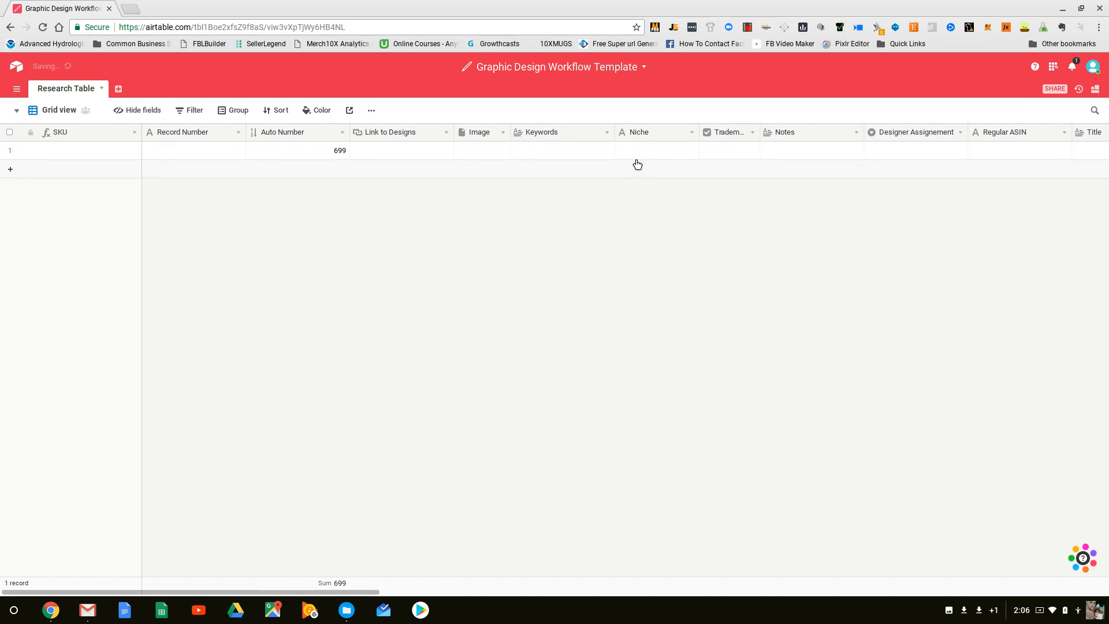
- View the expanded long-text editor of the first record's Keywords cell, leaving it empty
left_click(552, 153)
key("Return")
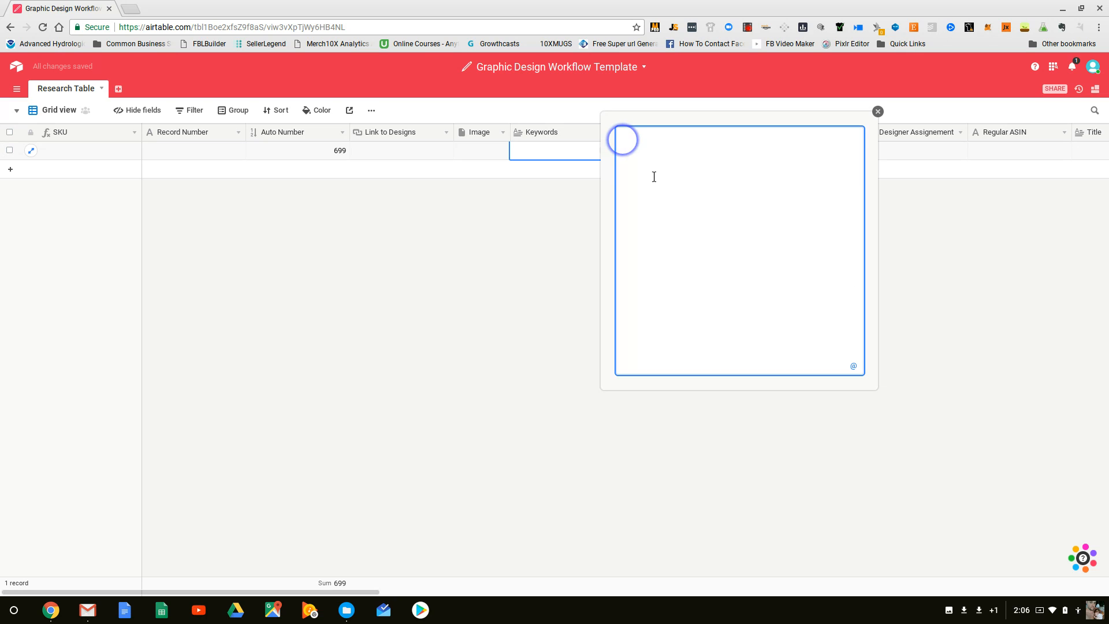
left_click(877, 111)
left_click(426, 266)
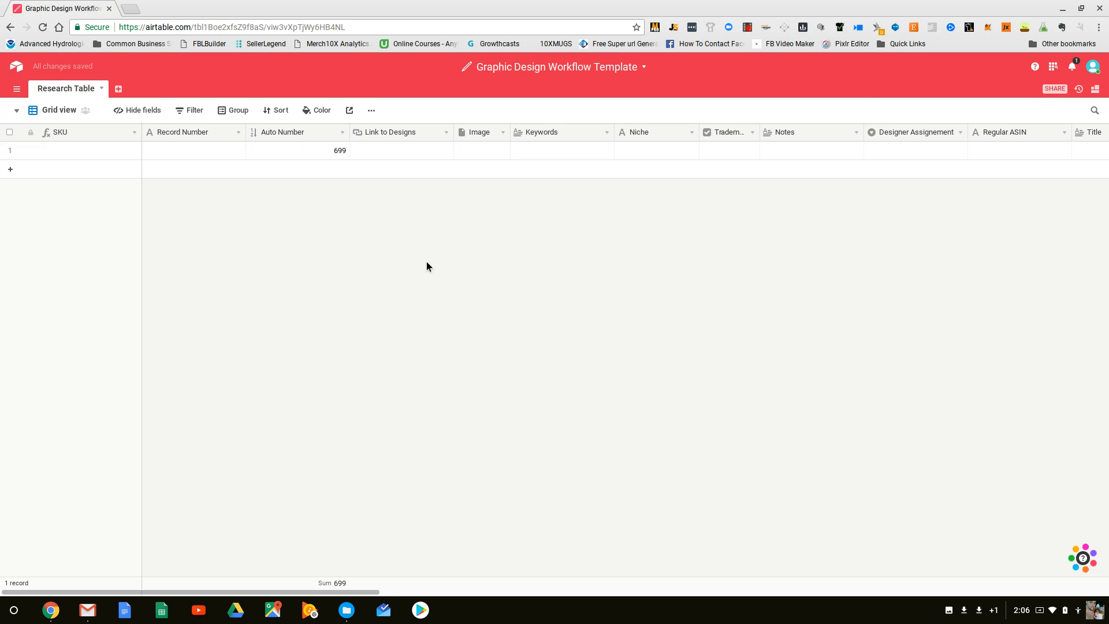
- View the file attachment dialog of the first record's Image cell and close it without adding a file
left_click(387, 153)
left_click(492, 149)
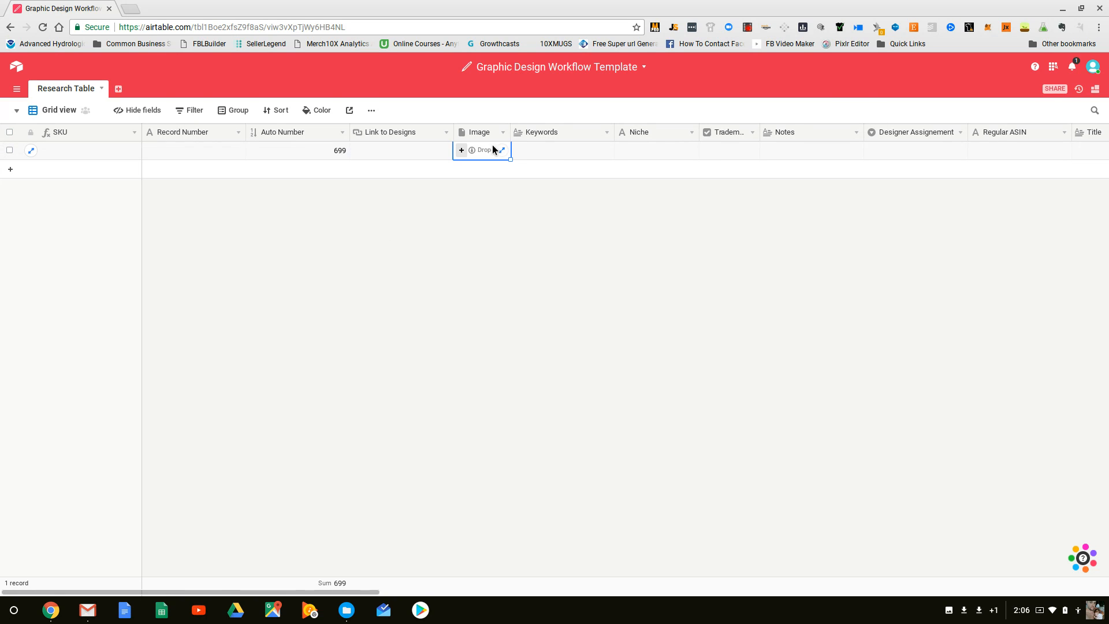
left_click(461, 150)
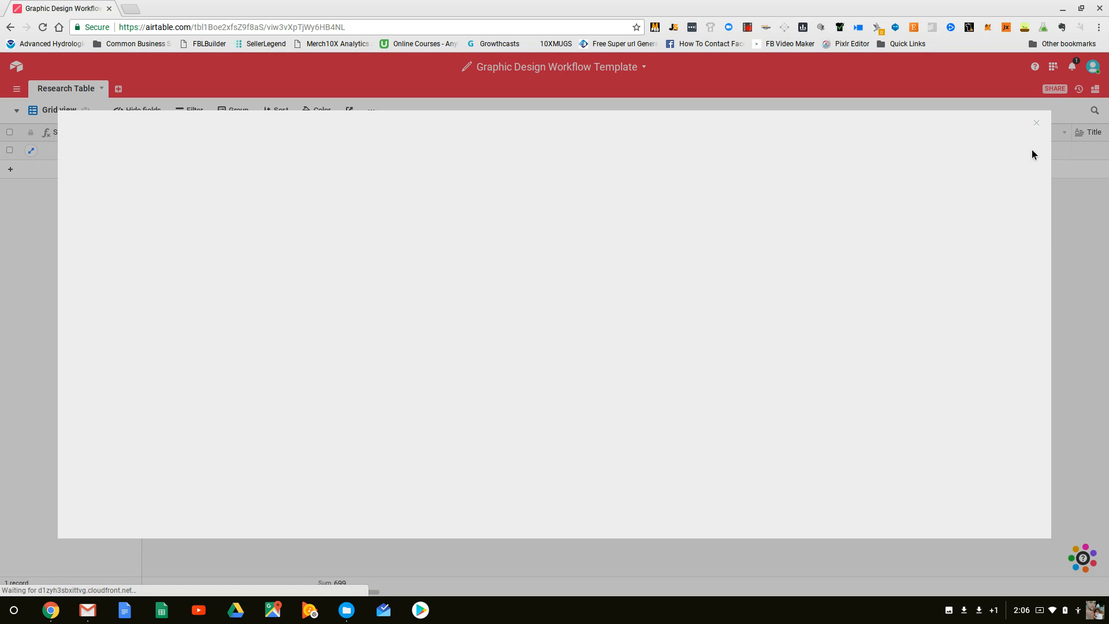
left_click(1035, 123)
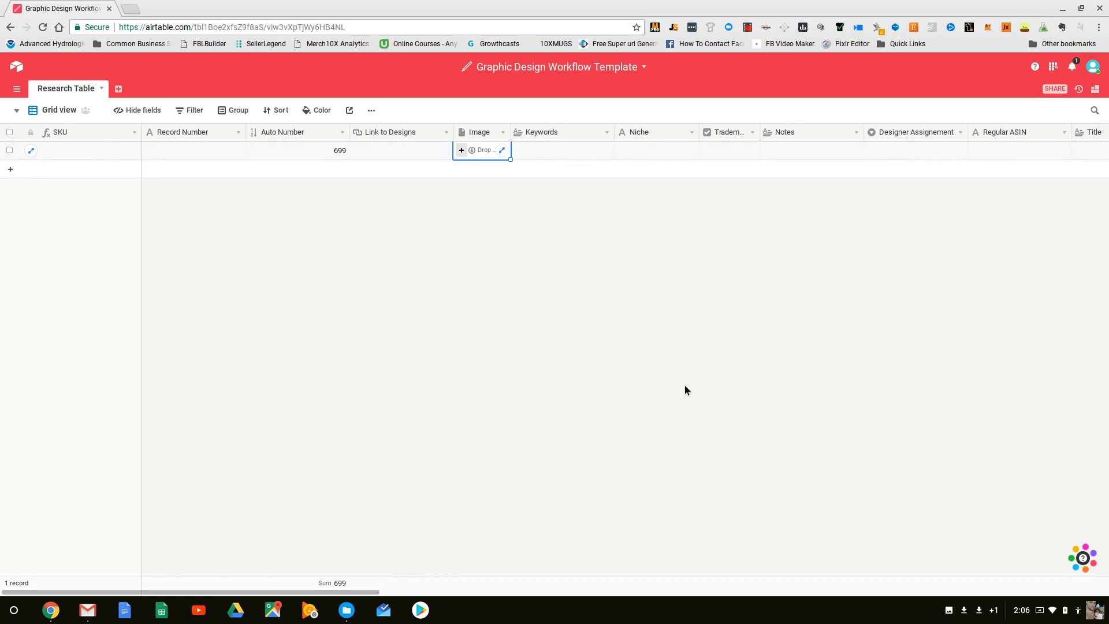
- Review the list of views available for the Research Table
left_click(19, 111)
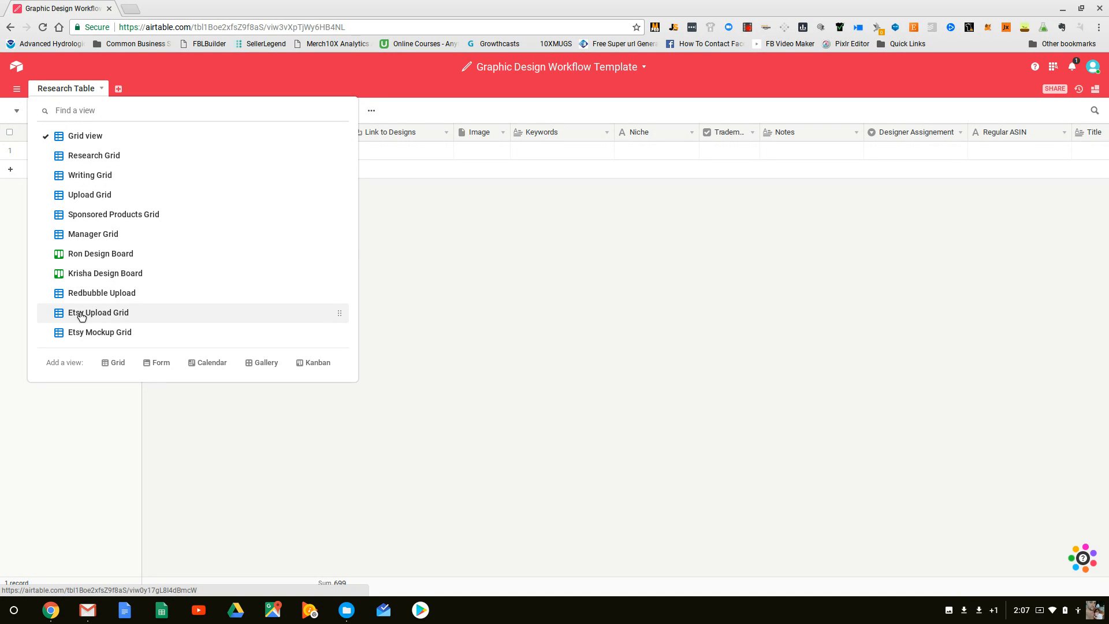
left_click(571, 346)
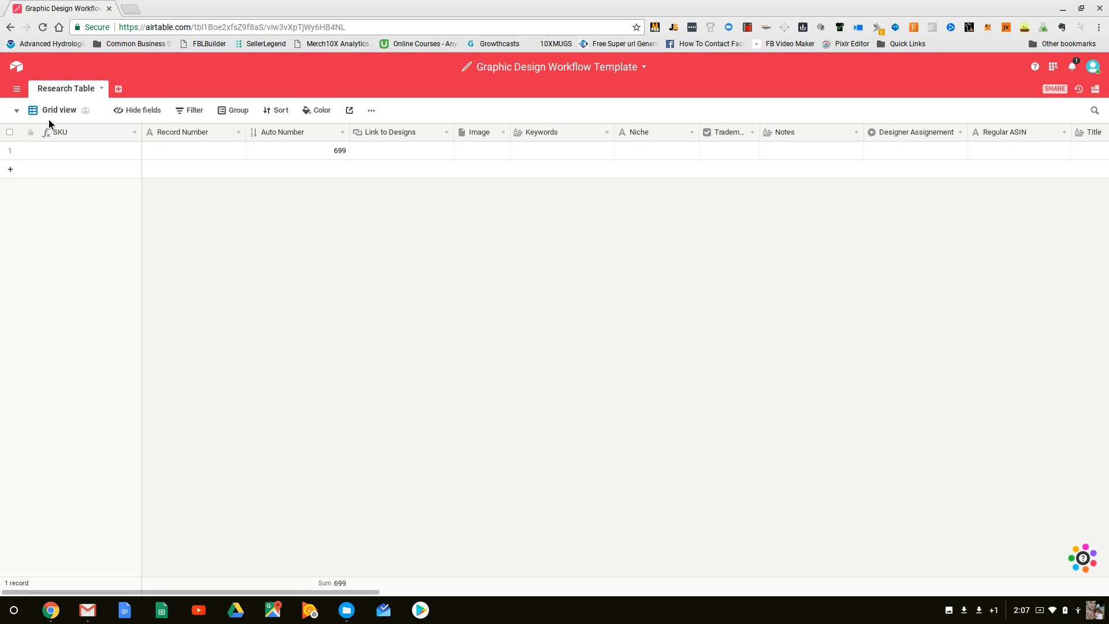
left_click_drag(338, 592, 275, 475)
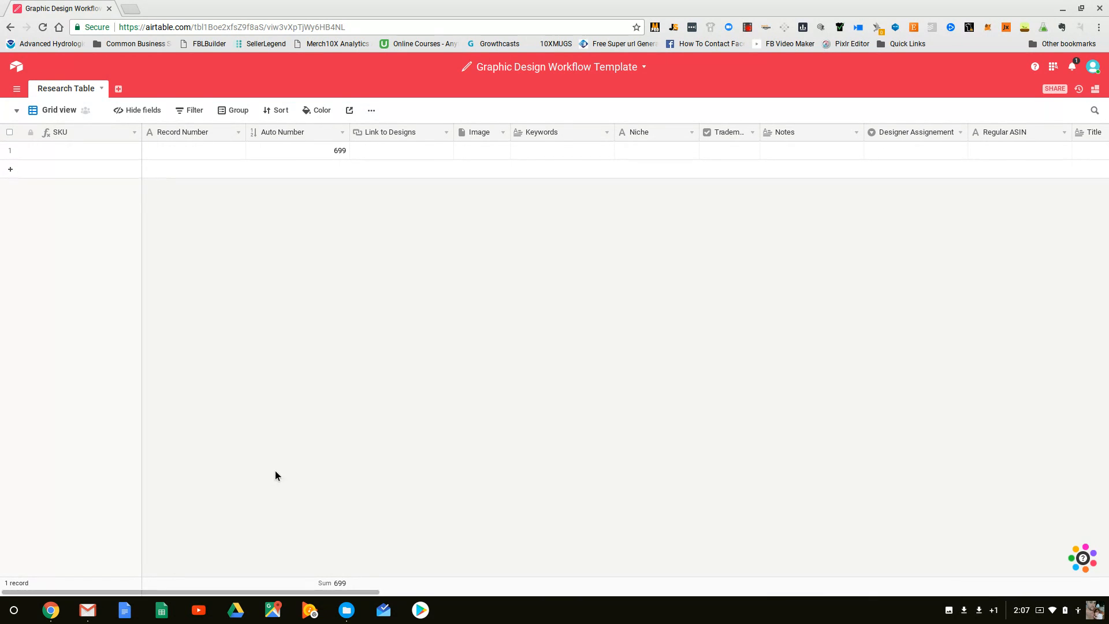
- Switch to the Research Grid view and widen the Auto Number column so its full heading fits
left_click(17, 113)
left_click(188, 173)
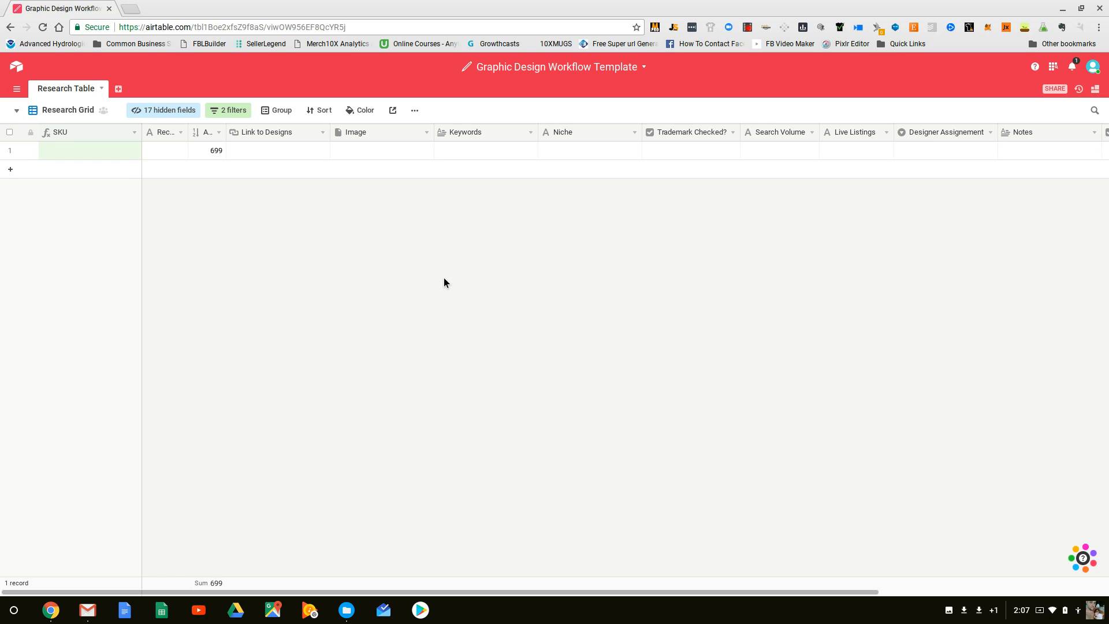
left_click_drag(226, 133, 280, 132)
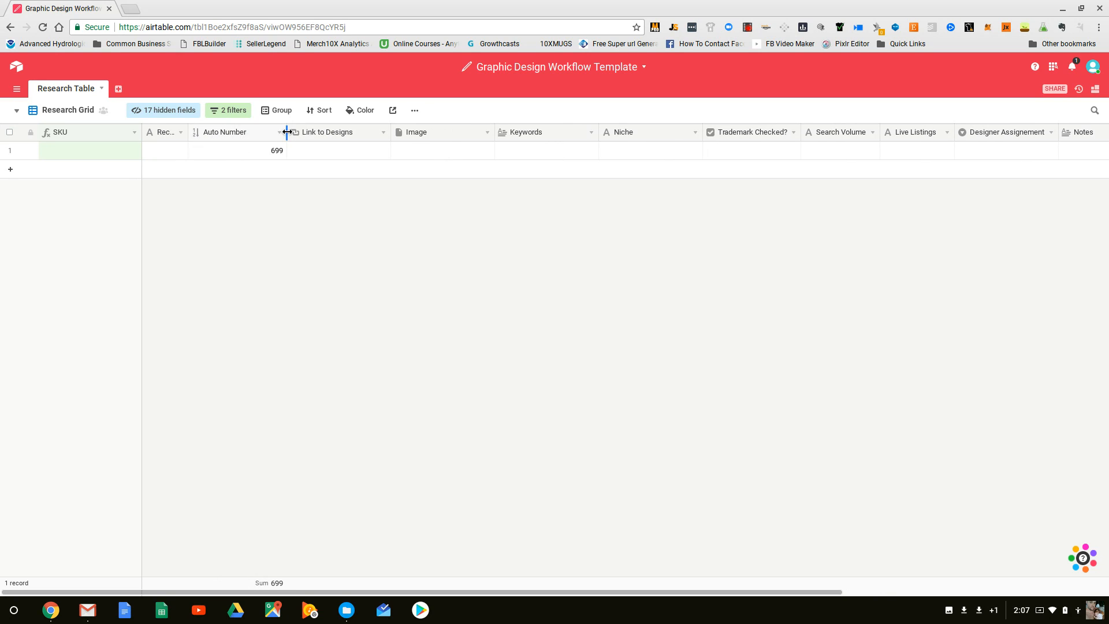
- Add two new empty records to the Research Grid
left_click(10, 169)
left_click(340, 338)
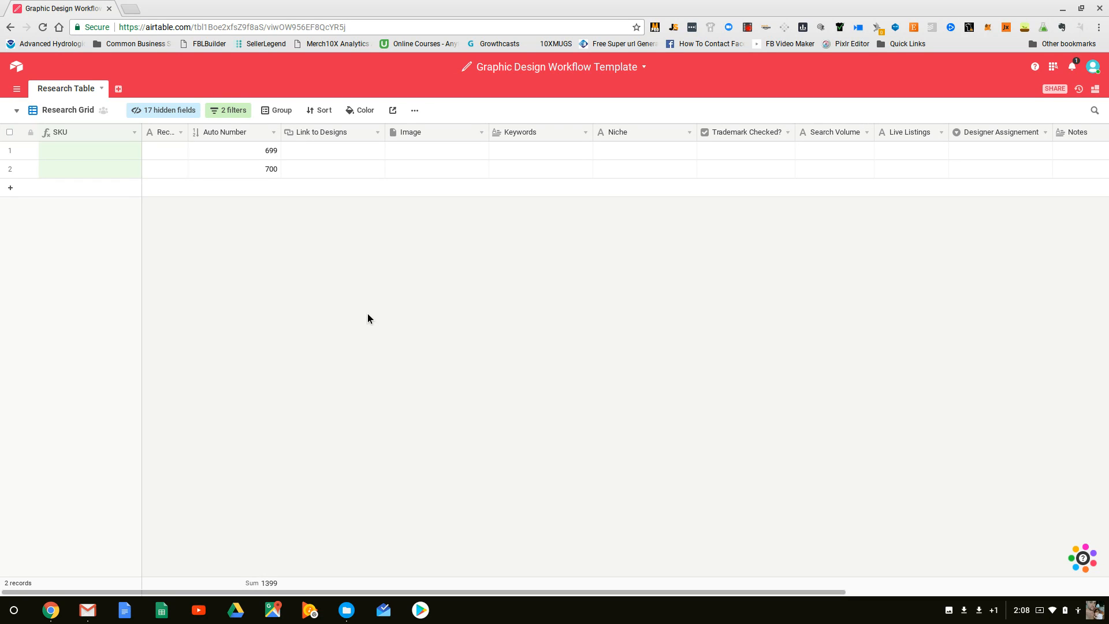
left_click(161, 150)
left_click(324, 297)
left_click(172, 164)
left_click(10, 187)
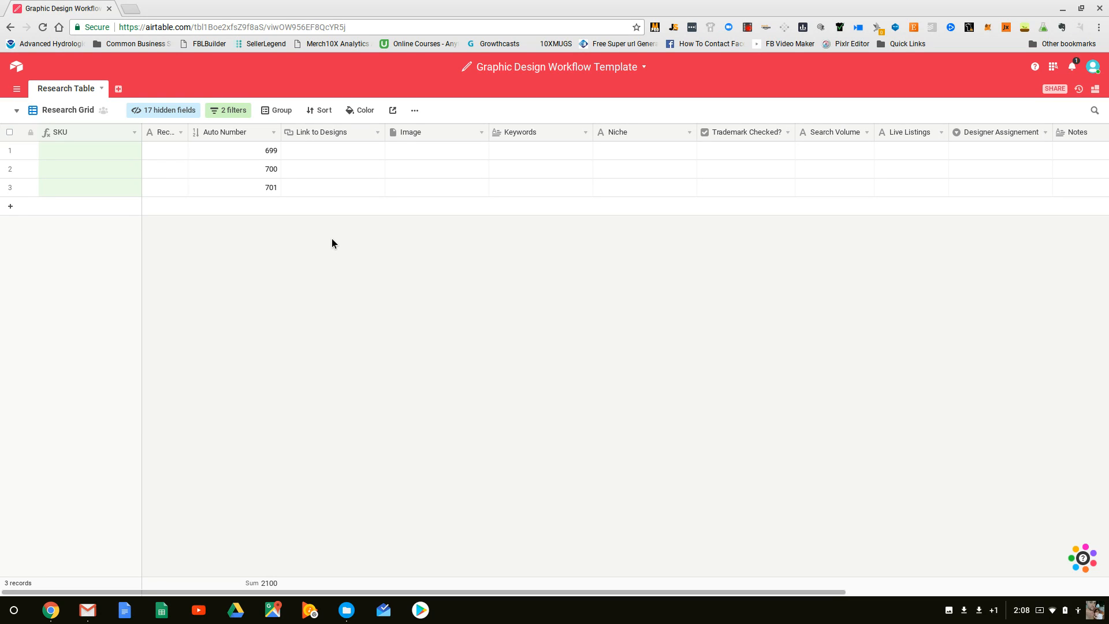
left_click(363, 153)
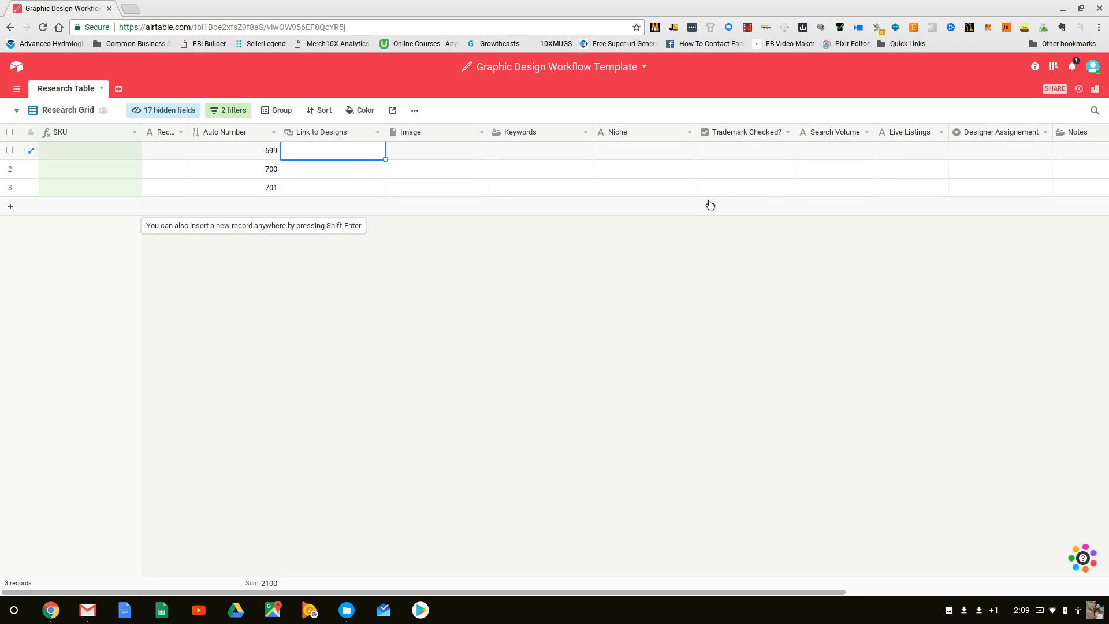
left_click(299, 149)
type("www.amazon.com")
key("Return")
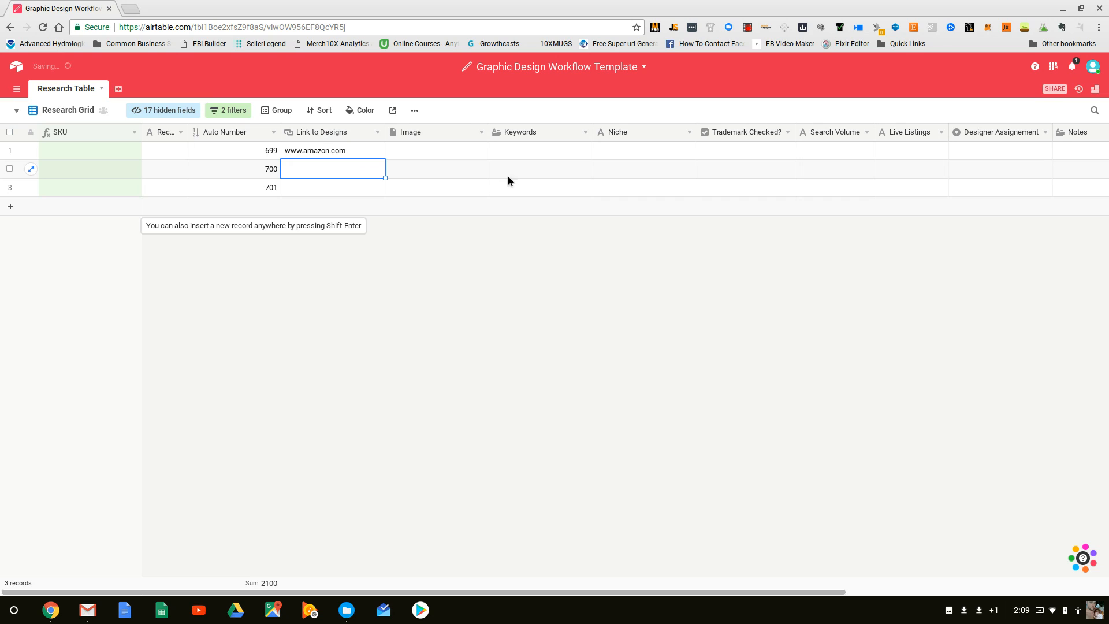
left_click_drag(358, 153, 370, 187)
key("ctrl+d")
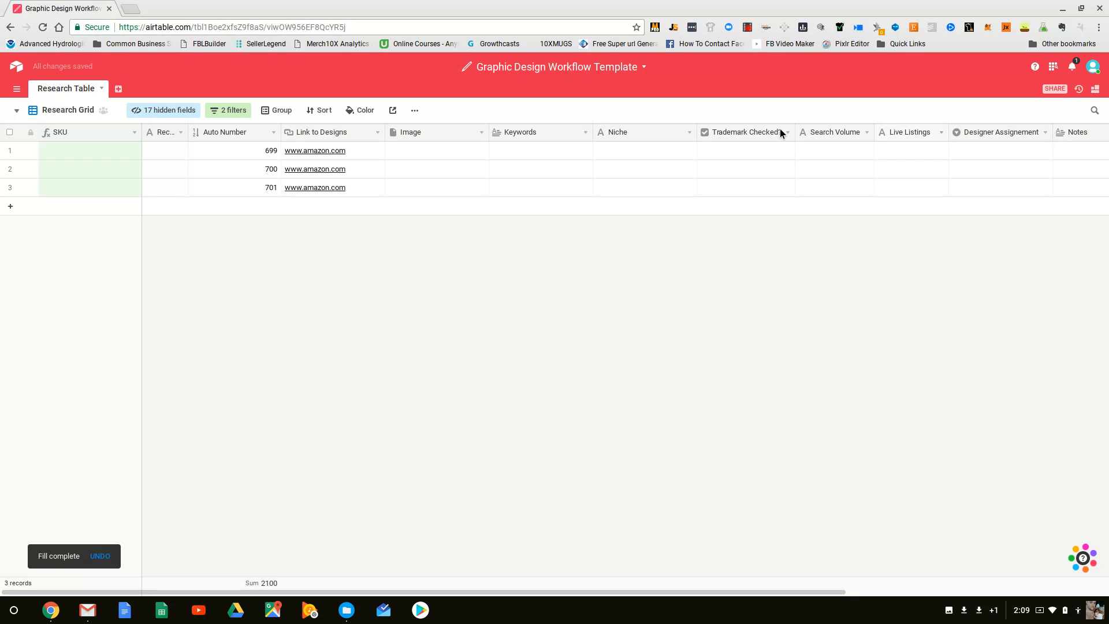
- Upload the T-shirt image 41B56D2VAYL._SX342_QL70_.jpg to the first record's Image field
left_click(436, 155)
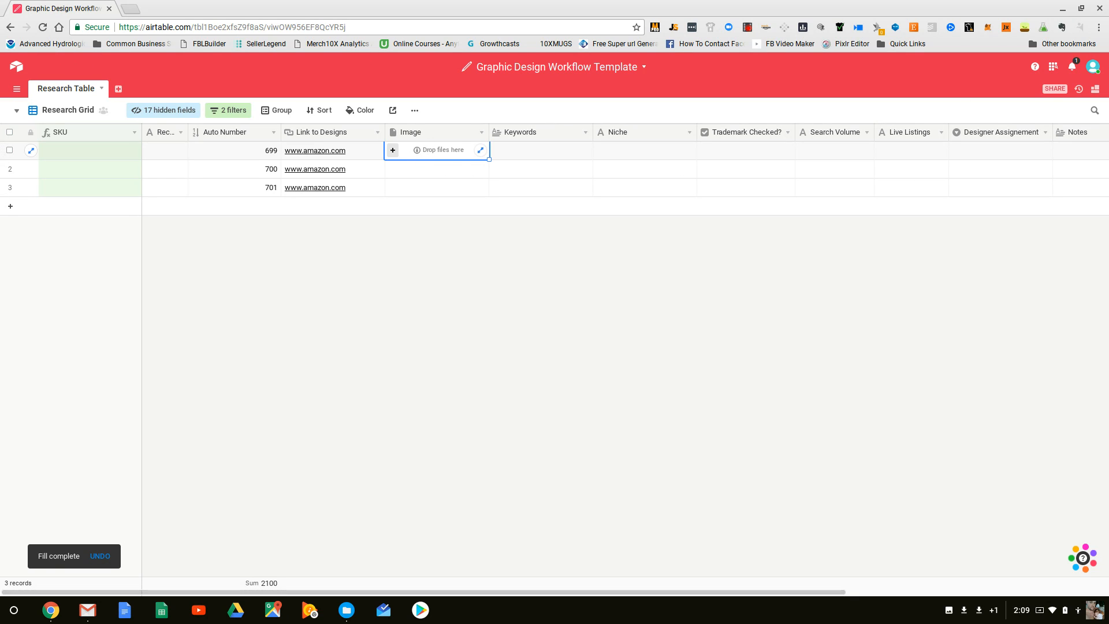
left_click_drag(1108, 132, 430, 153)
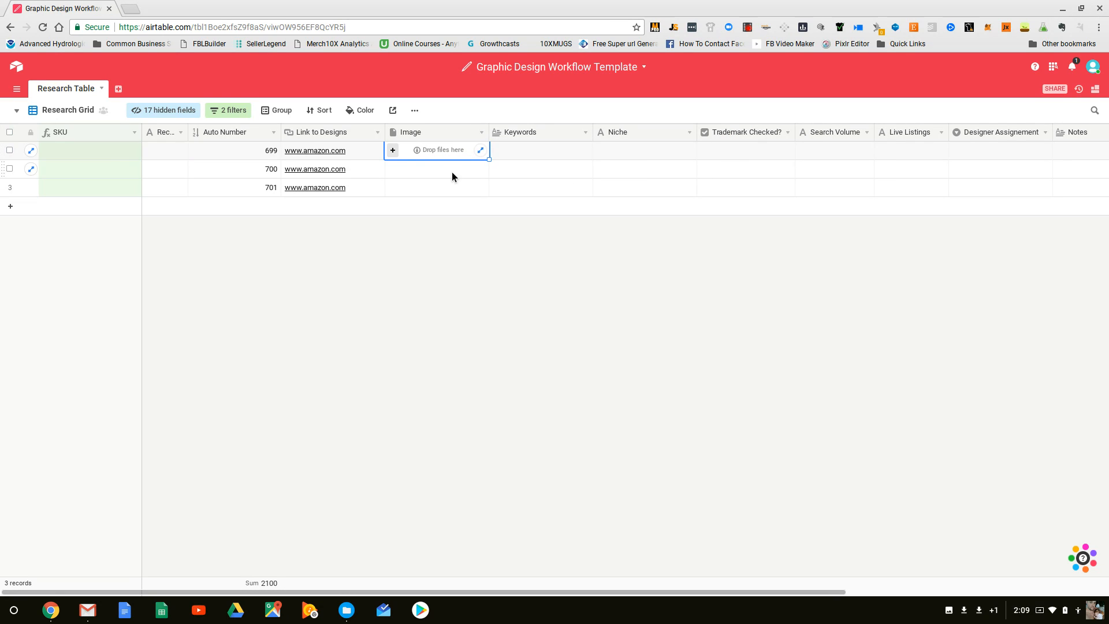
left_click_drag(1108, 115, 440, 181)
left_click(429, 186)
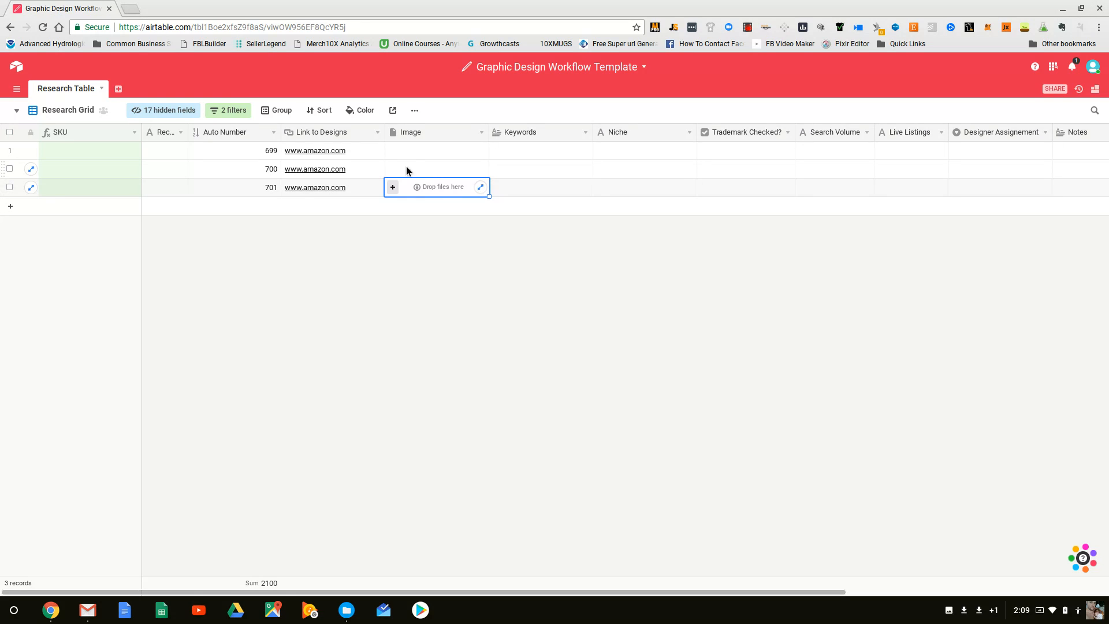
left_click_drag(1108, 231, 396, 156)
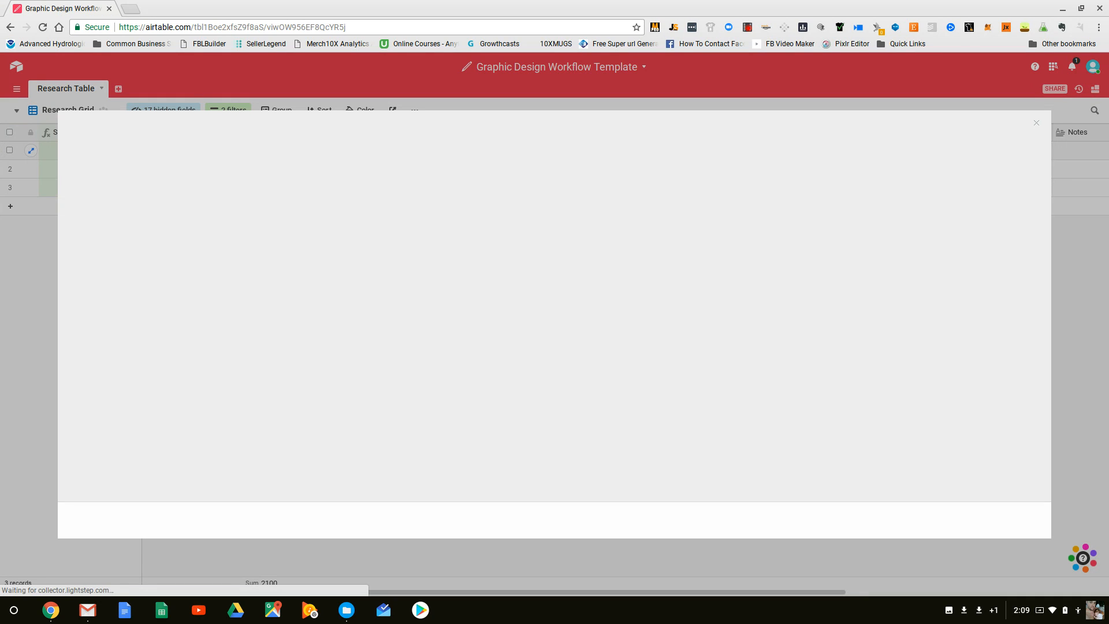
left_click_drag(1108, 321, 1028, 195)
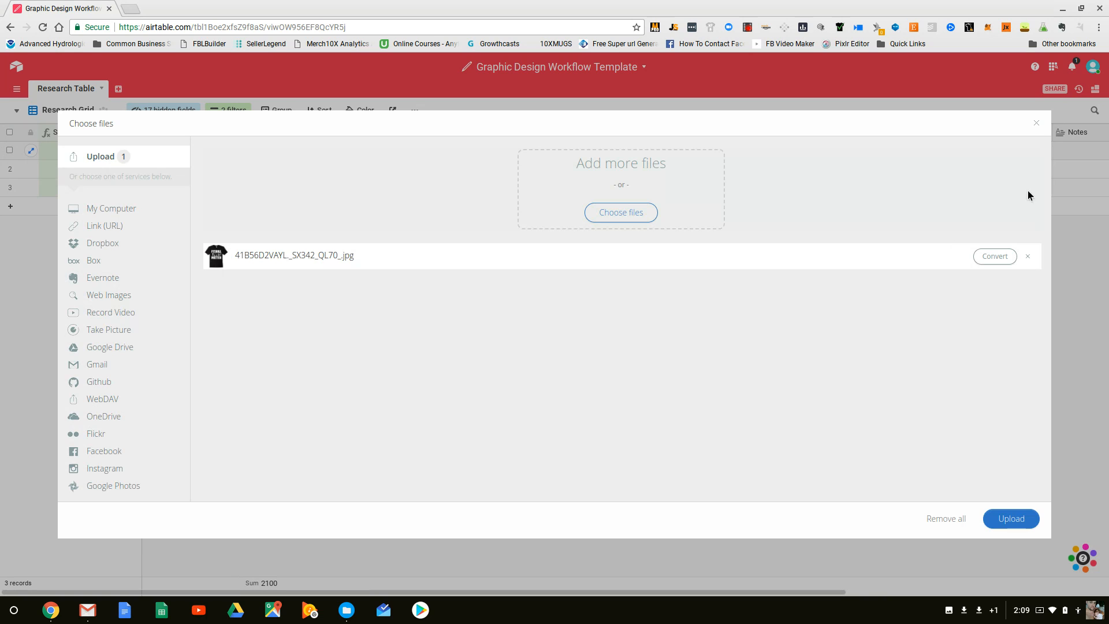
left_click(1011, 518)
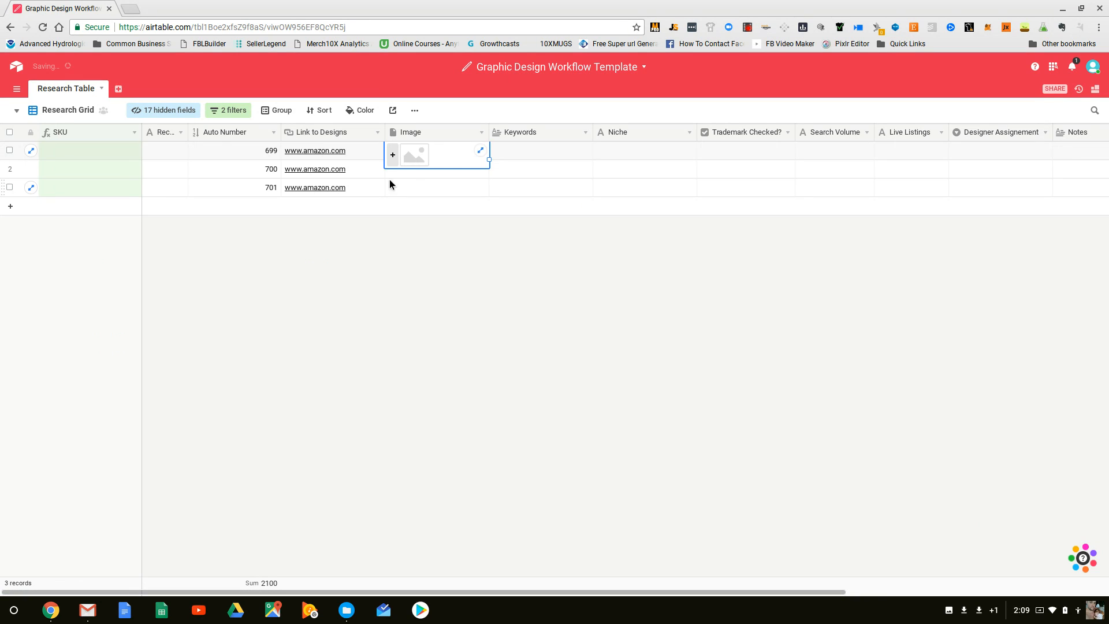
- Attach a T-shirt image to the second record's Image field through its expanded attachment area
left_click(430, 172)
left_click(444, 171)
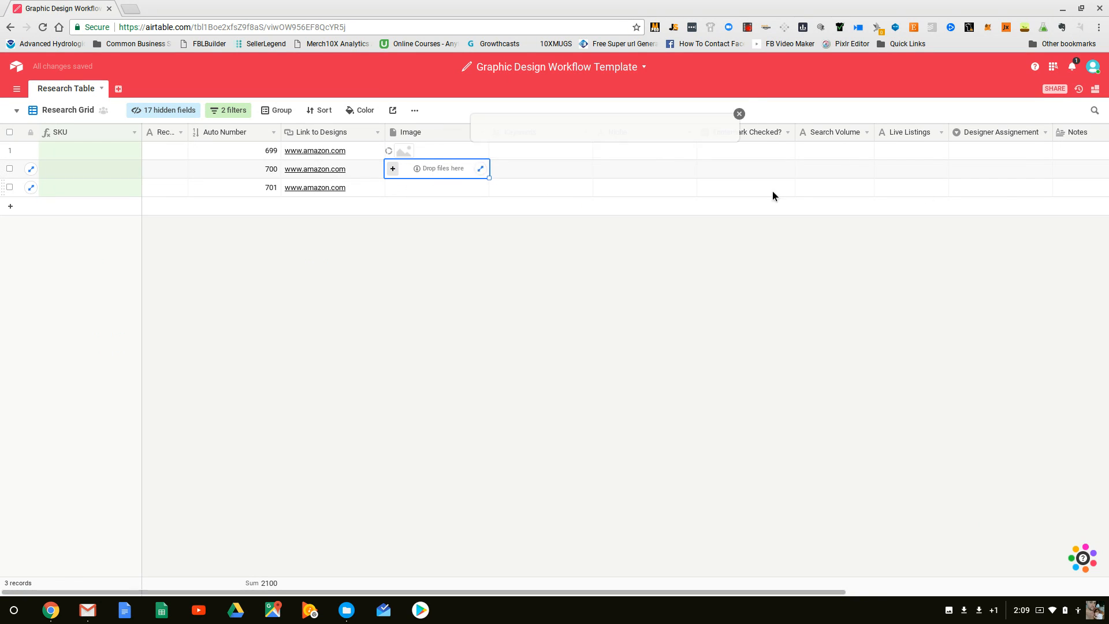
left_click_drag(735, 227, 618, 165)
left_click(752, 111)
- Attach a dark T-shirt image to the third record's Image field and close the attachment area
left_click(405, 188)
left_click(479, 188)
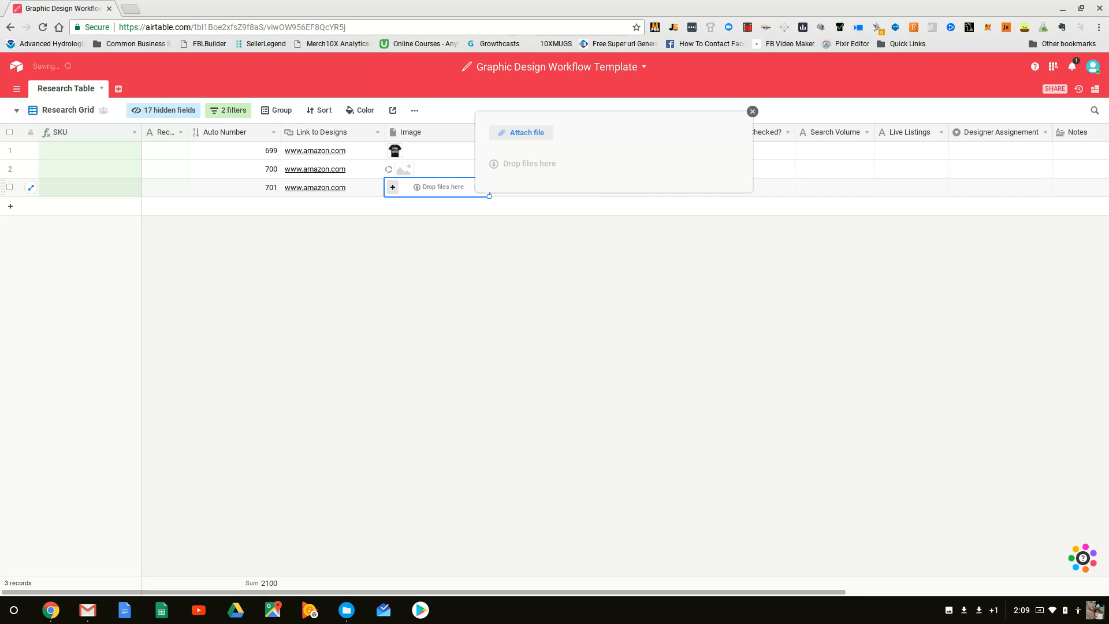
left_click_drag(594, 186, 576, 168)
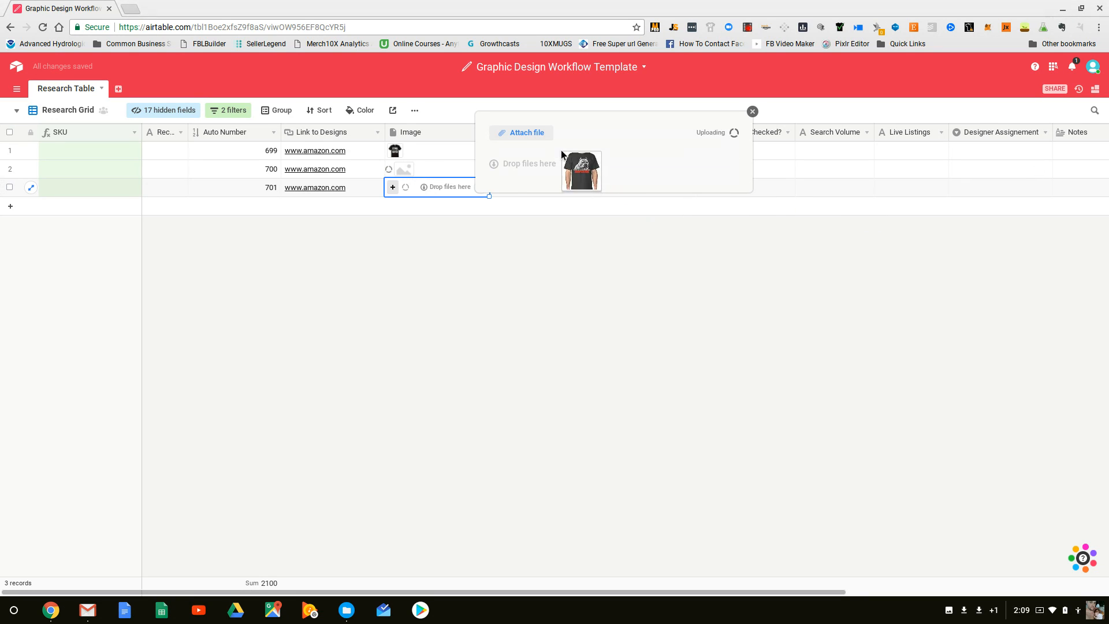
left_click(752, 110)
left_click(649, 348)
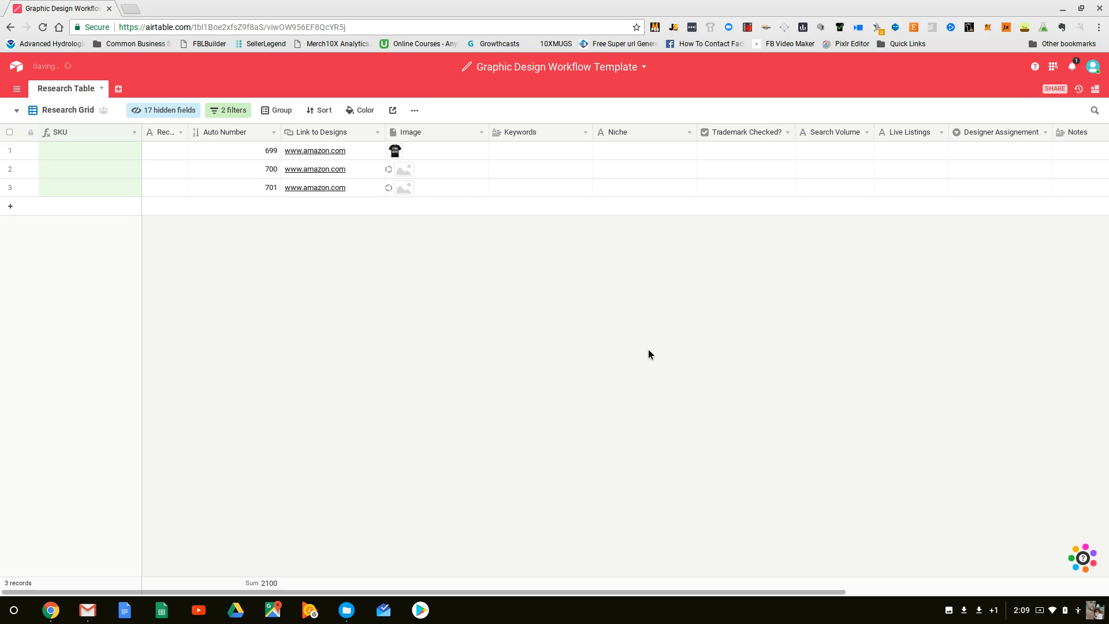
- Enter Pitbulls as the first record's Niche and fill it down to the other two records
left_click(626, 151)
type("Pitbulls")
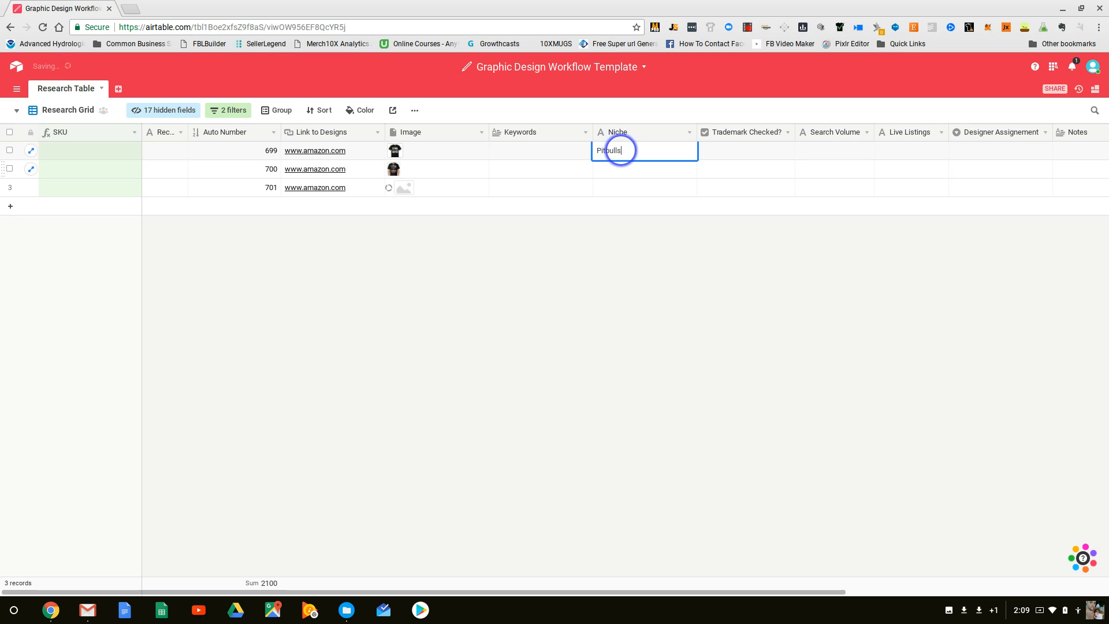
key("Return")
left_click(673, 157)
left_click_drag(698, 161, 681, 186)
- Enter "Pitbull Keyword 1, Pitbull Keyword 2" as the first record's Keywords and fill it down to the other two records
left_click(514, 150)
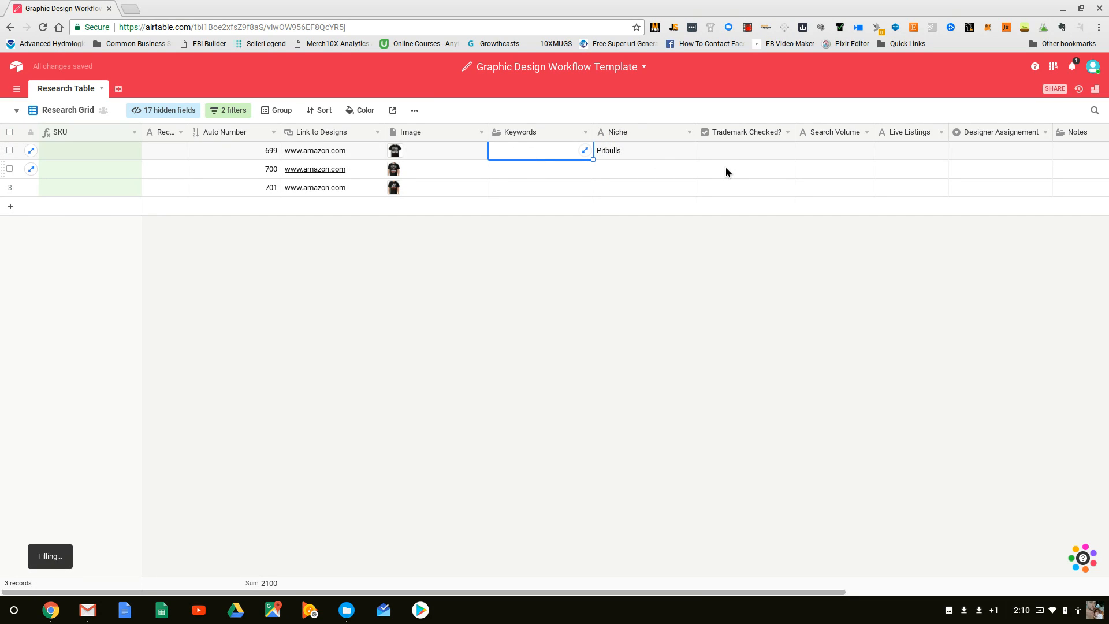
type("Pitbull Keyword 1, Pitbull")
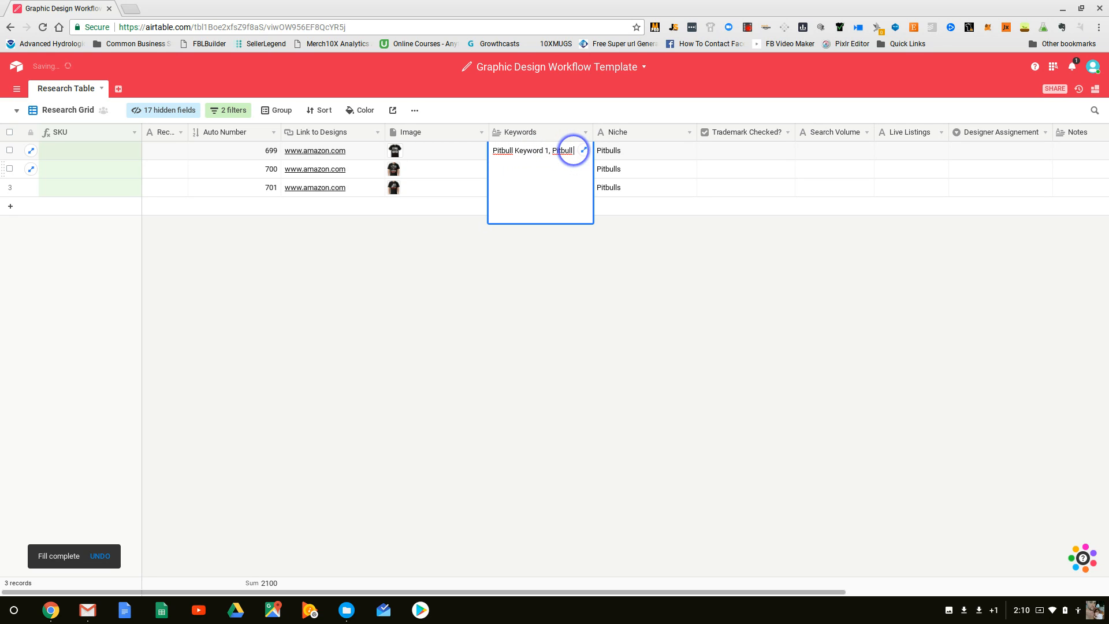
type(" Keyword 2")
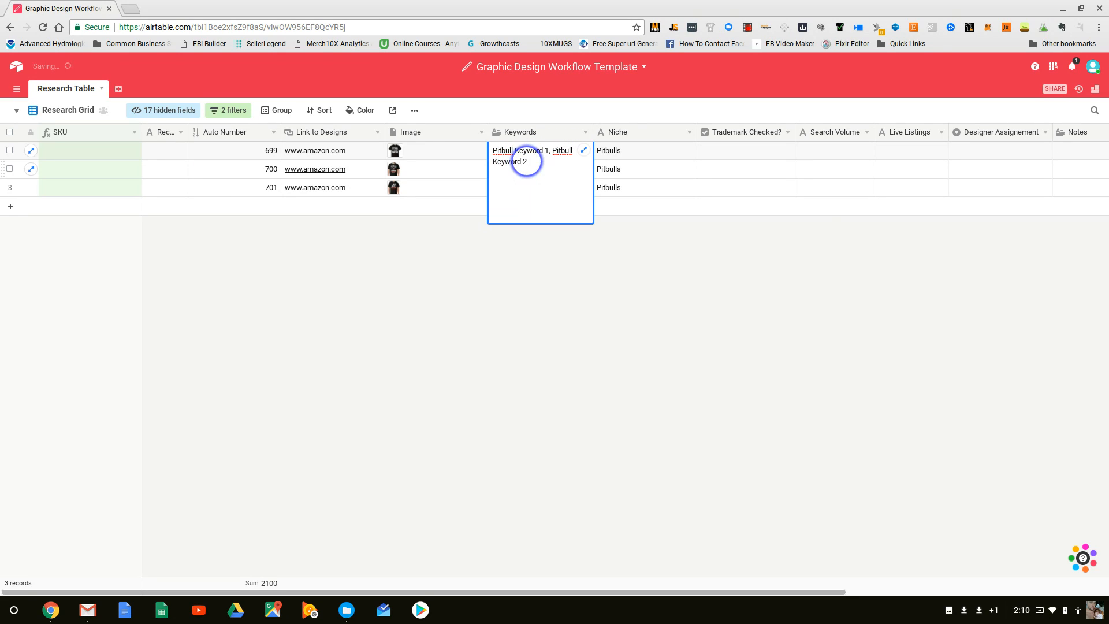
key("Return")
key("BackSpace")
key("Escape")
left_click_drag(591, 167, 597, 300)
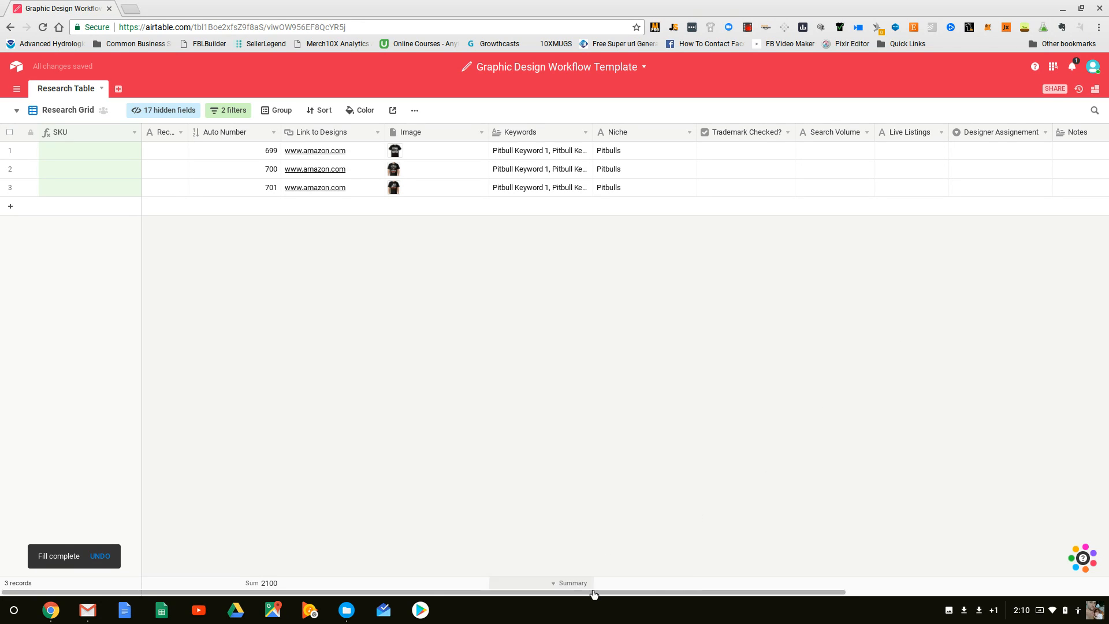
- Enter 30,000 as the Search Volume for each of the three records
left_click_drag(594, 592, 684, 592)
left_click(712, 155)
type("30,000")
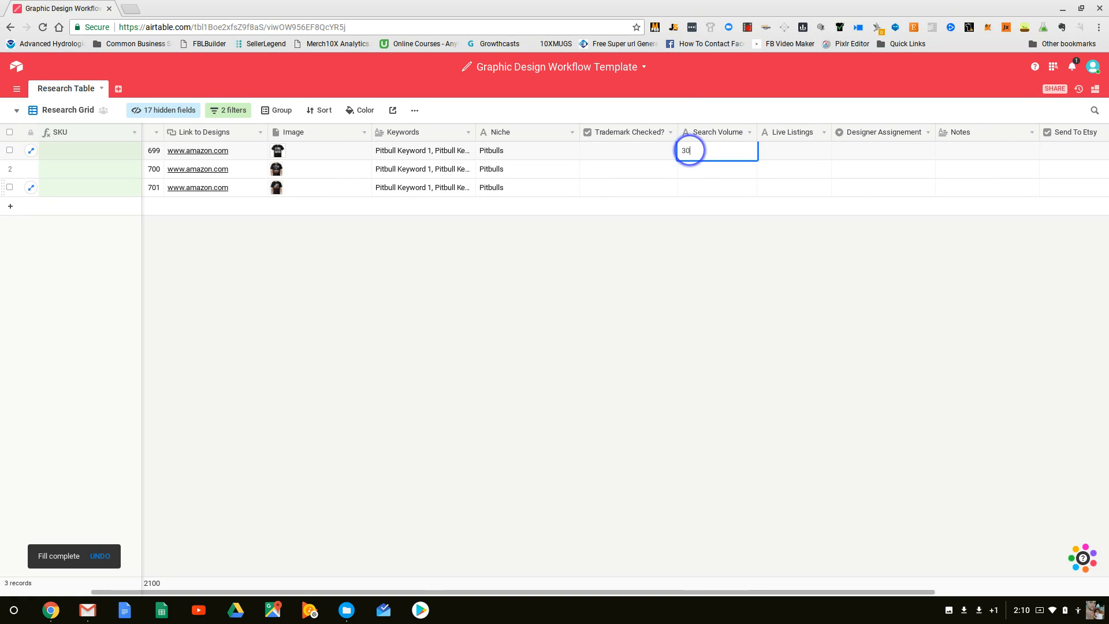
key("Return")
type("30,000")
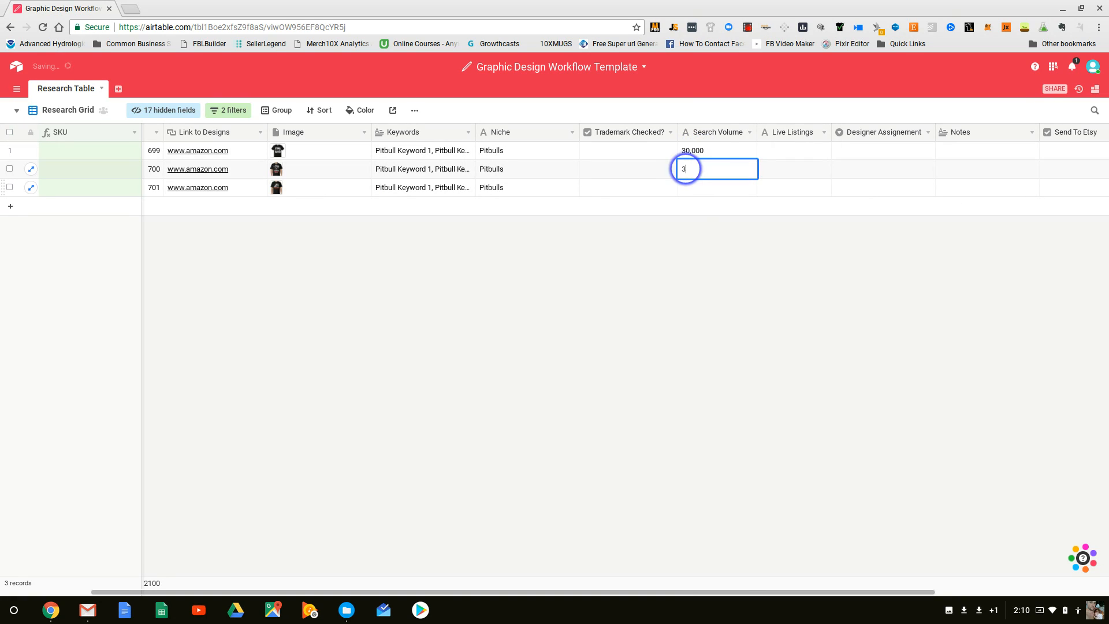
key("Return")
type("30,000")
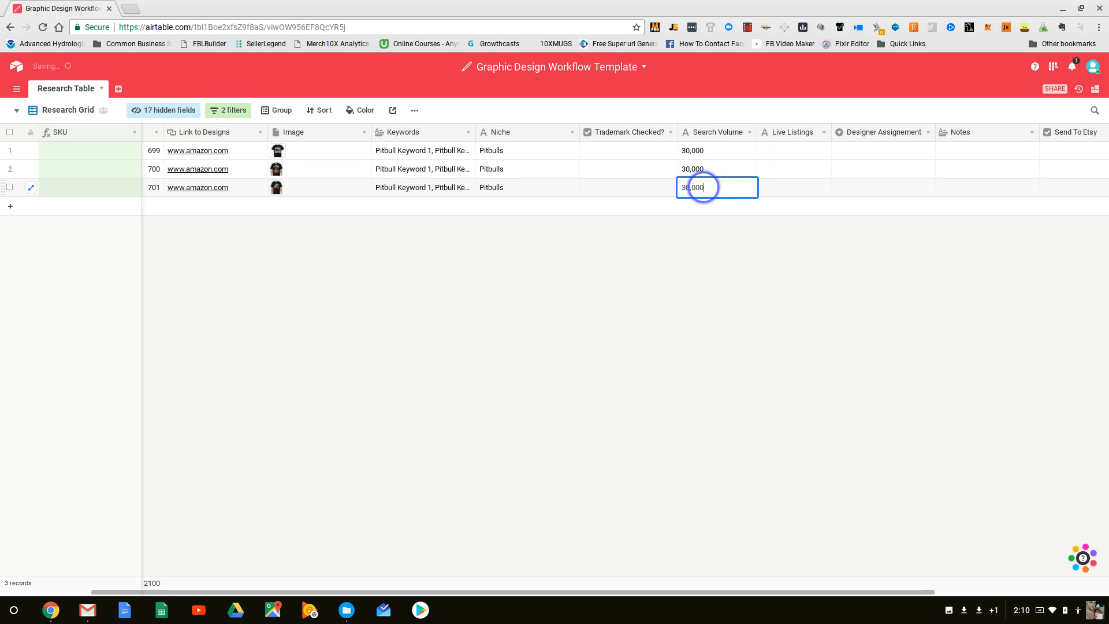
key("Return")
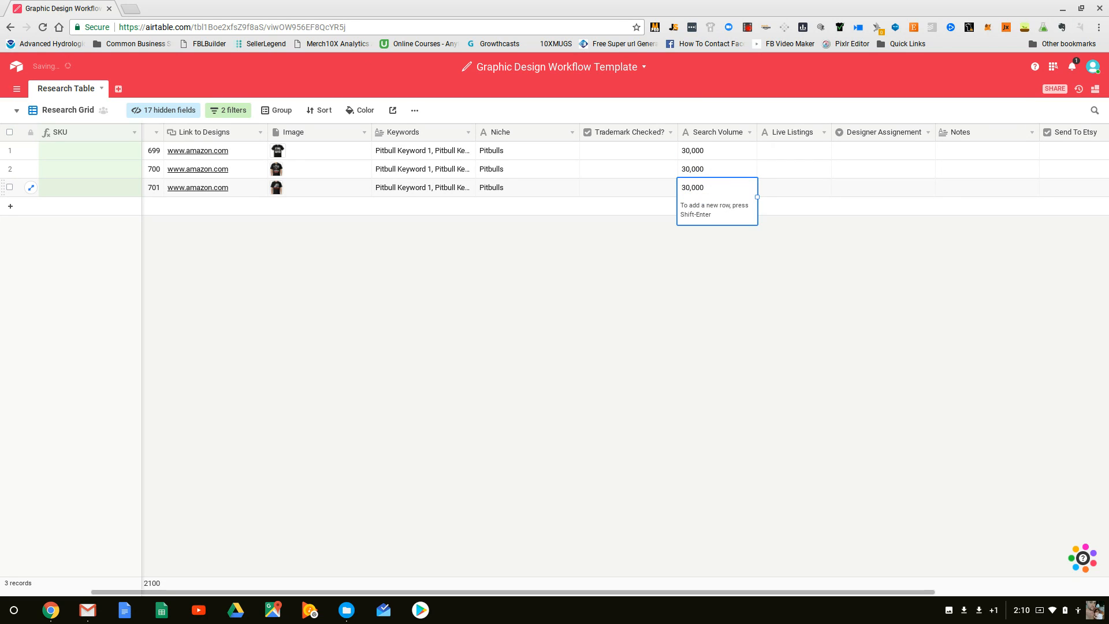
- Enter 200 as the Live Listings value for each of the three records
key("Up")
key("Up")
key("Right")
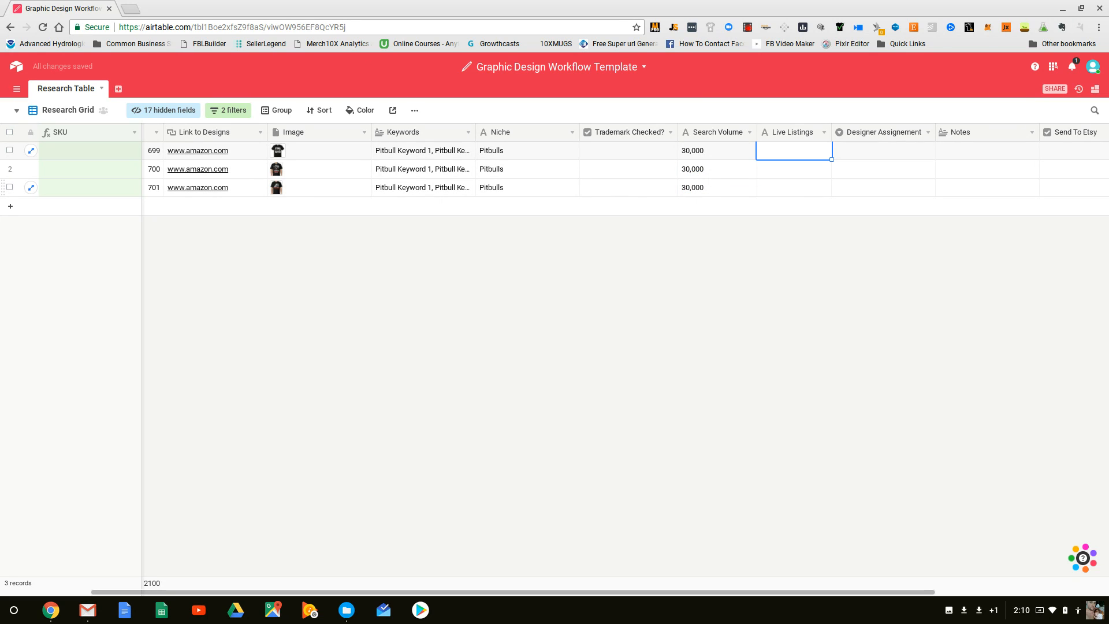
type("200")
key("Return")
type("200")
key("Return")
type("200")
key("Return")
left_click(821, 292)
- Review the first record's keywords and tick Trademark Checked? for all three records
left_click_drag(703, 593, 502, 599)
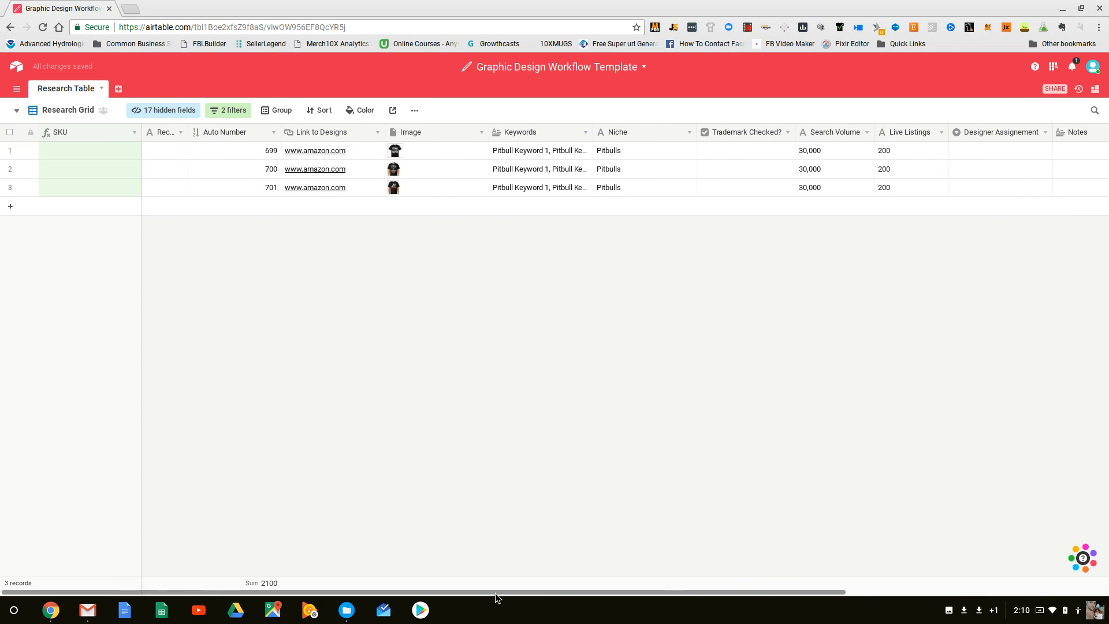
left_click(530, 154)
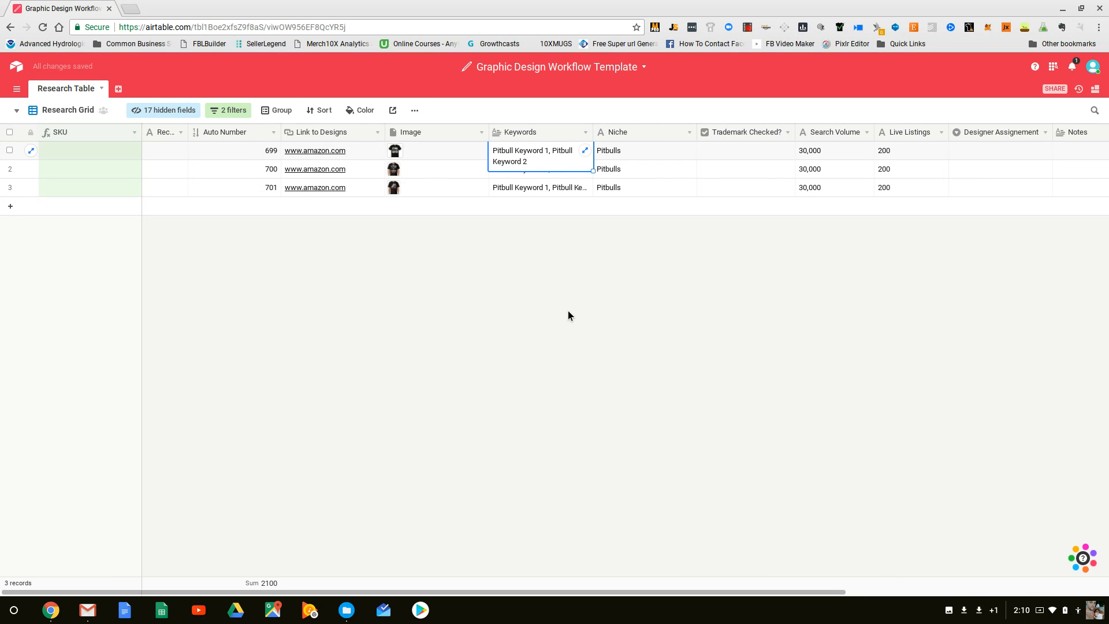
left_click(617, 255)
left_click(745, 151)
left_click(748, 152)
left_click(747, 256)
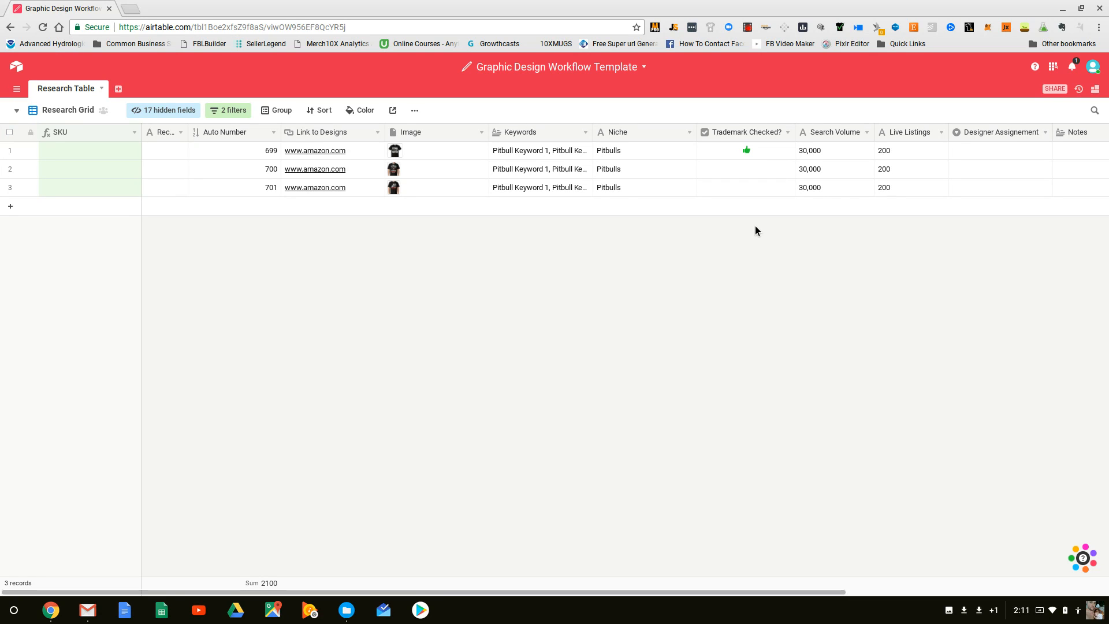
left_click(745, 169)
left_click(748, 189)
left_click(747, 189)
- Set the first record's Designer Assignement to the third designer option in the list
left_click(1010, 150)
left_click(1007, 155)
left_click(1005, 244)
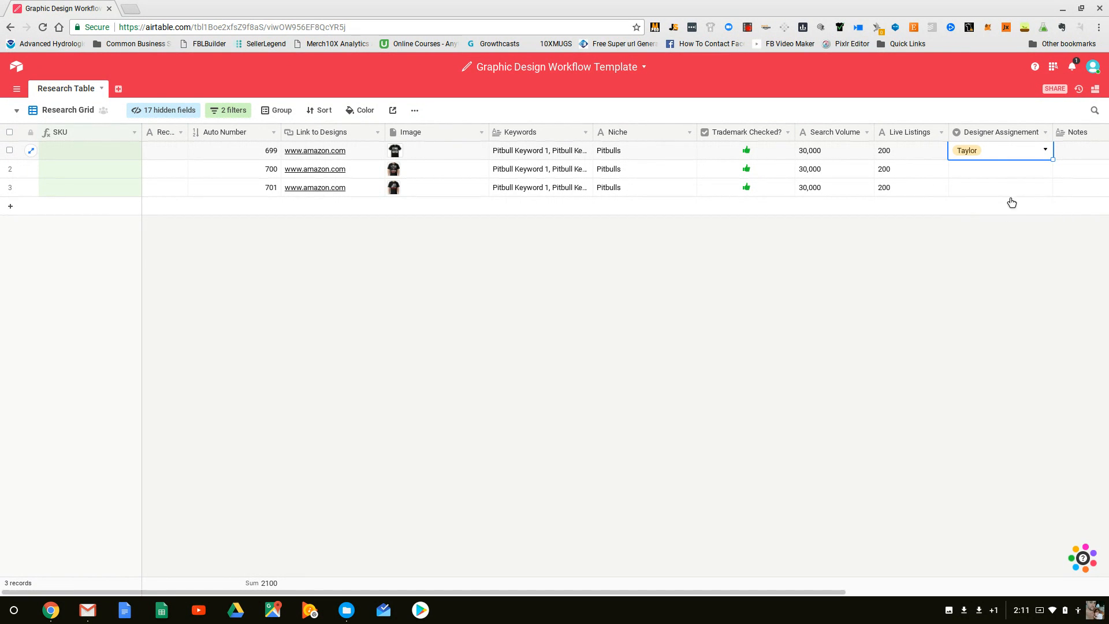
- Set the second record's Designer Assignement to the first designer option in the list
left_click(1013, 174)
left_click(1012, 173)
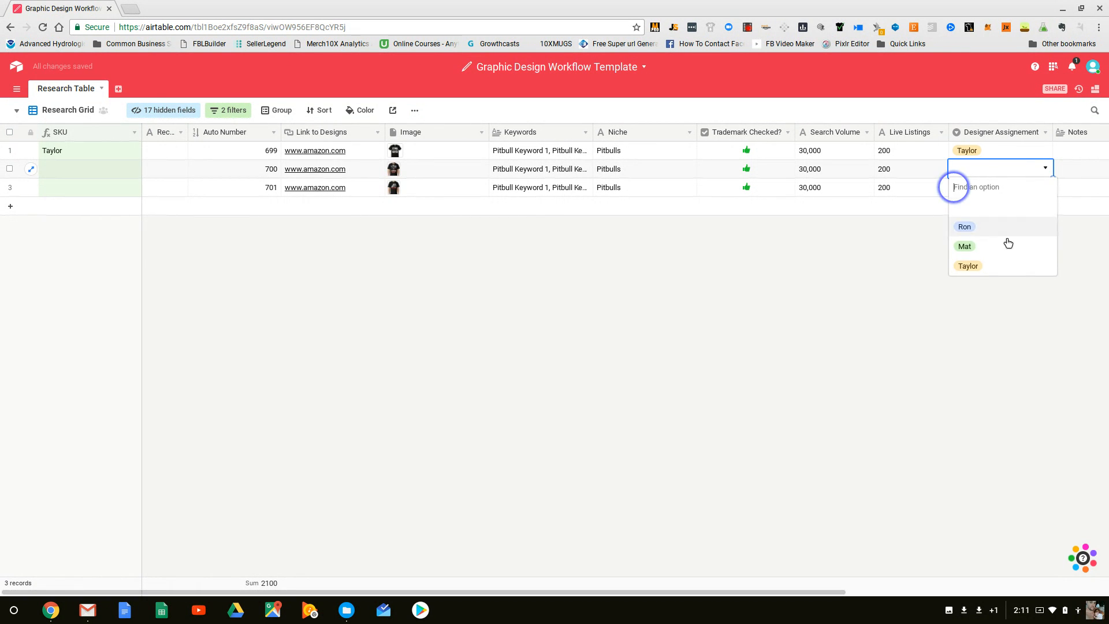
left_click(1002, 266)
left_click(1004, 170)
left_click(1004, 169)
left_click(997, 228)
left_click(1003, 293)
left_click(1004, 193)
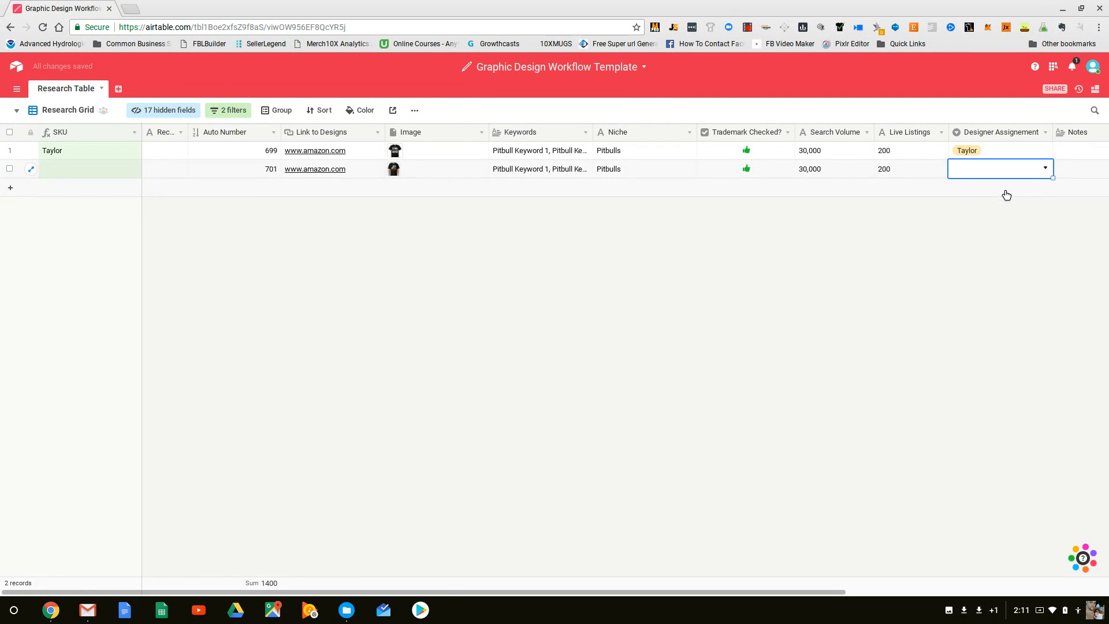
left_click(1005, 289)
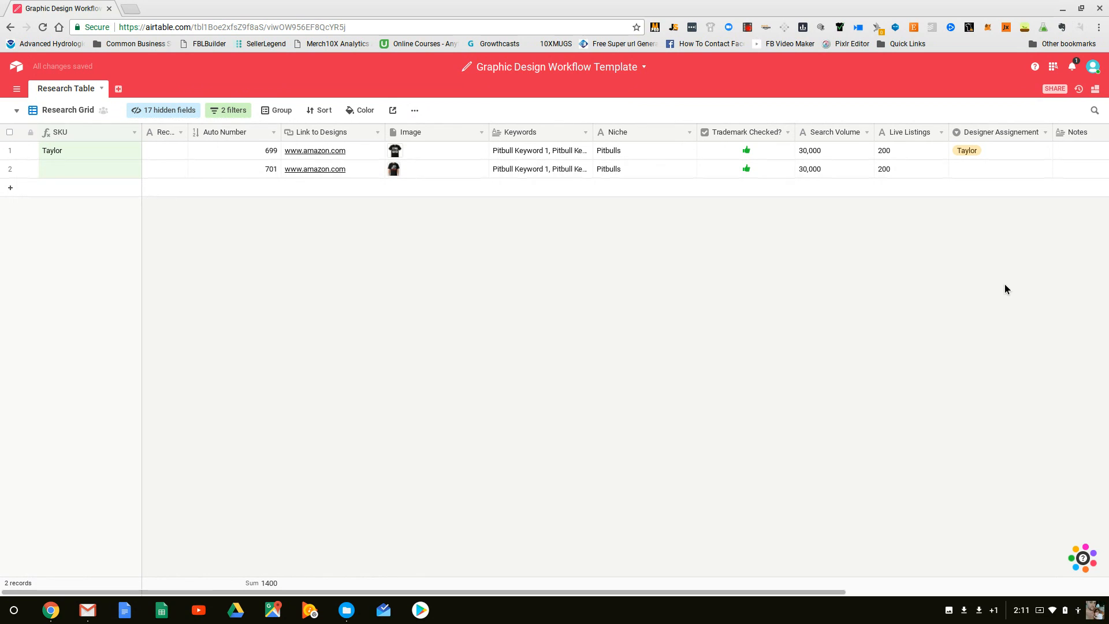
- Remove both filter conditions from the Research Grid view
left_click(229, 109)
left_click(217, 134)
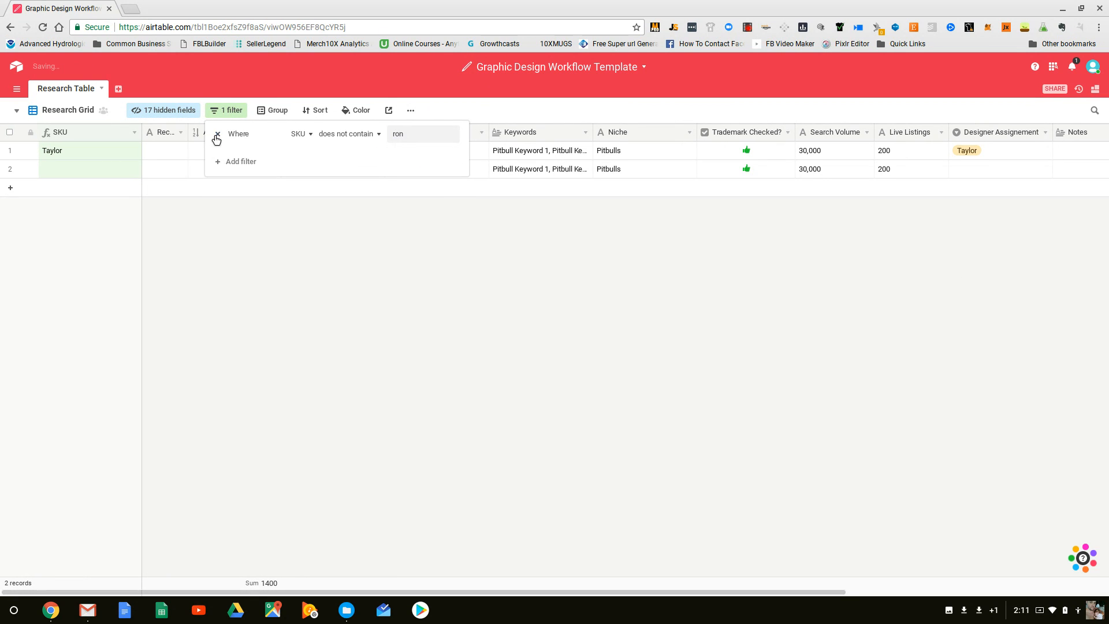
left_click(217, 134)
left_click(306, 268)
- Assign the remaining record, number 701, to the third designer option in the list
left_click(978, 191)
left_click(979, 191)
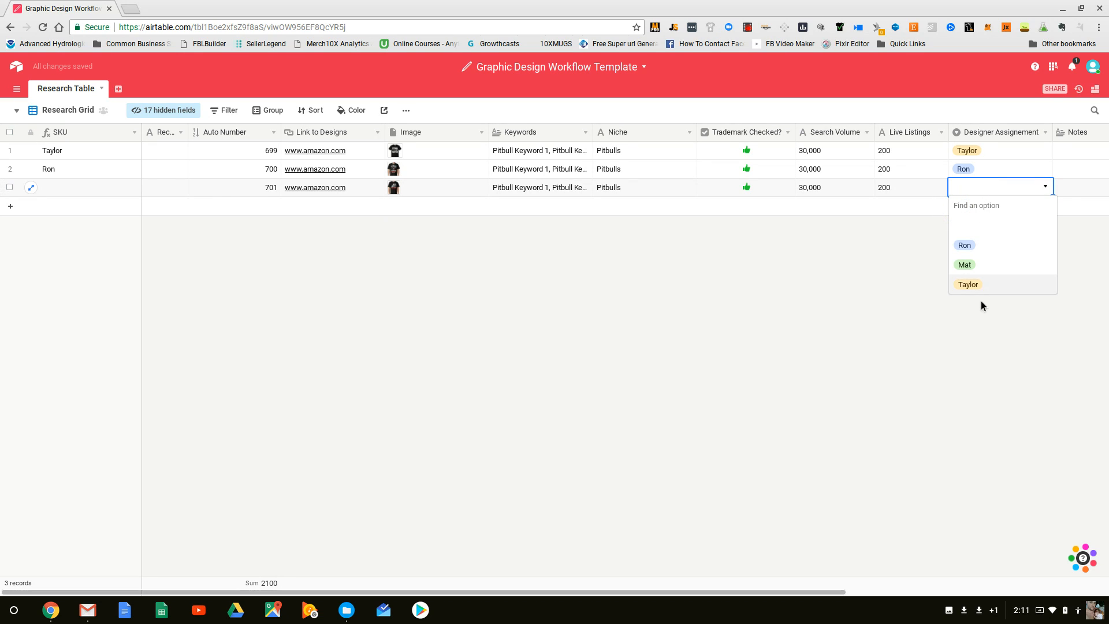
left_click(984, 284)
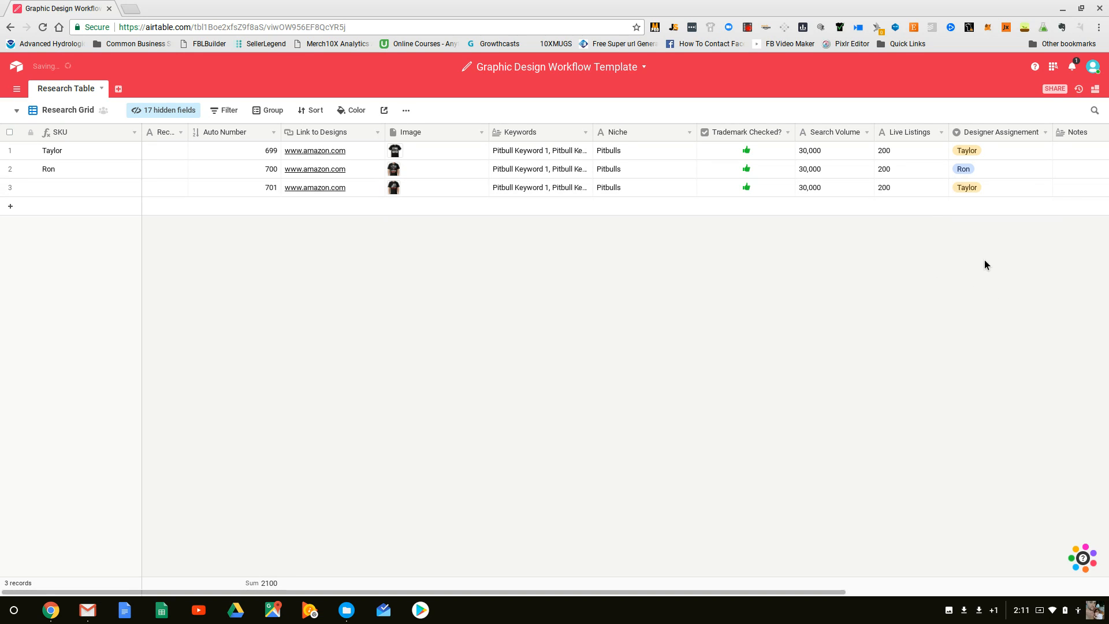
- Remove the second designer option from the Designer Assignement field and save the field
left_click(1044, 133)
left_click(1019, 156)
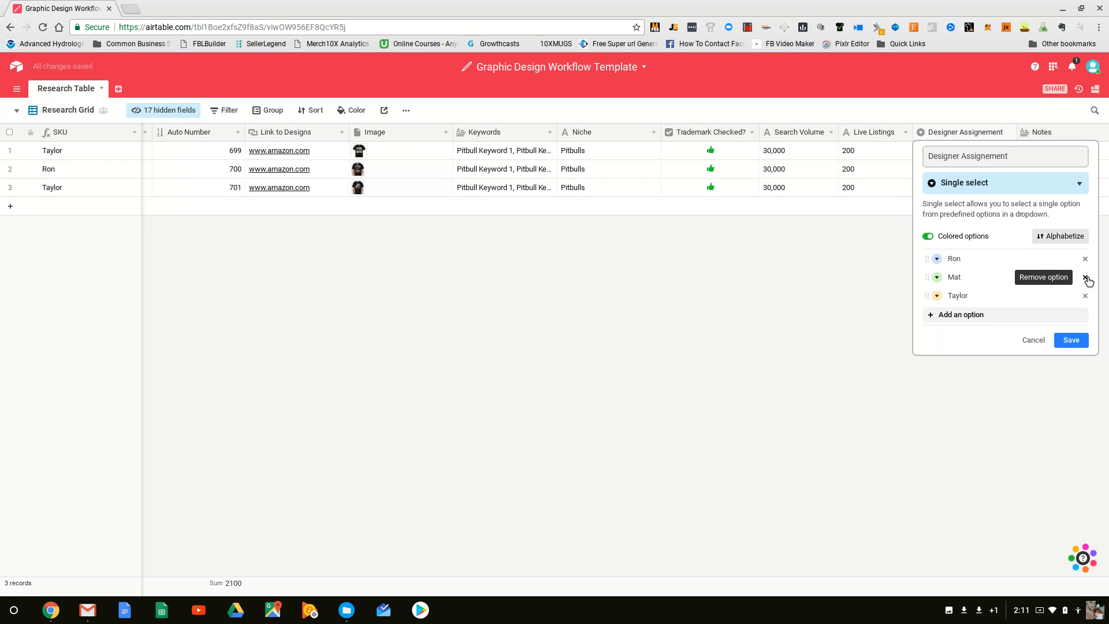
left_click(1085, 277)
left_click(1070, 322)
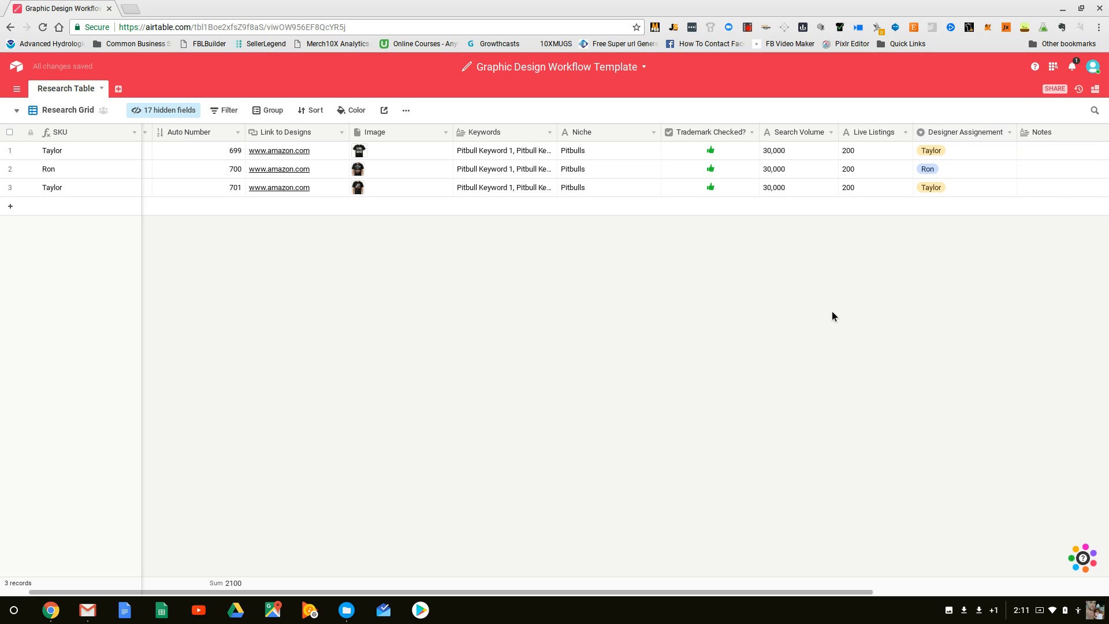
- Examine the designer choices available for the first record and the table's list of views
left_click(982, 153)
left_click(983, 153)
left_click(878, 329)
left_click(17, 110)
left_click(578, 343)
- Tick Send To Etsy for the first record and Send To Redbubble for the second record
left_click_drag(600, 592, 836, 562)
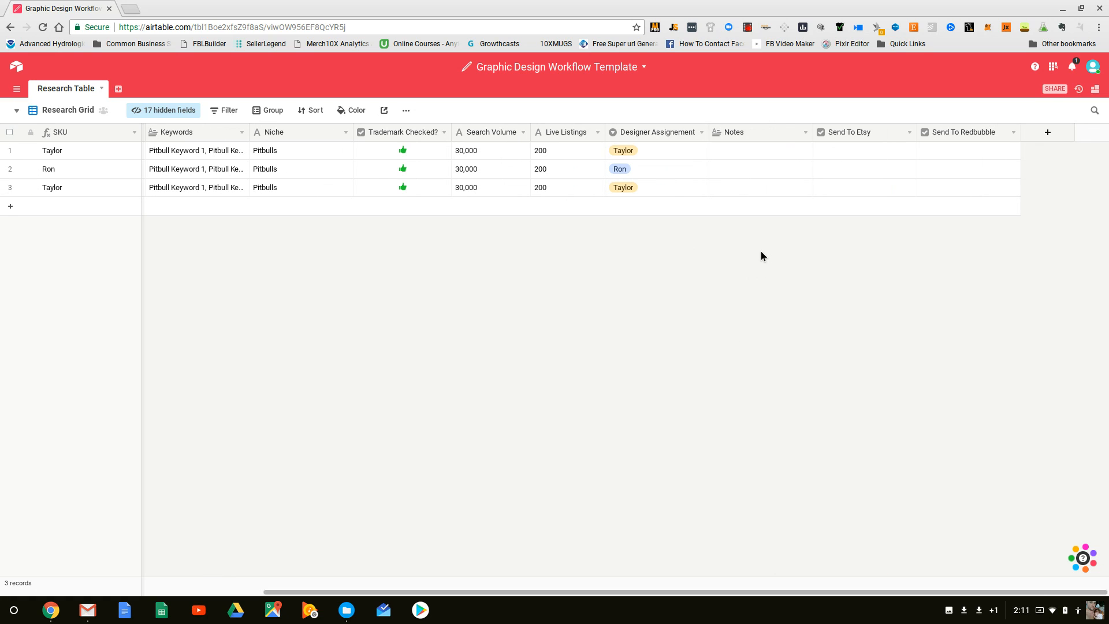
left_click(848, 155)
left_click(865, 151)
left_click(965, 173)
left_click(969, 169)
left_click_drag(869, 592, 358, 345)
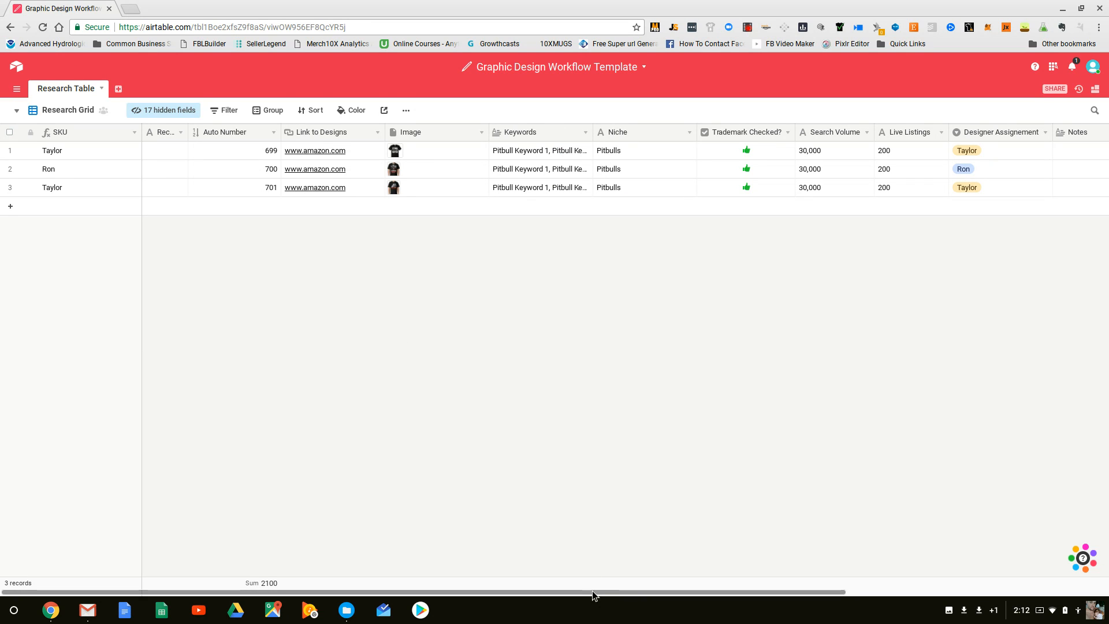
left_click_drag(595, 594, 859, 603)
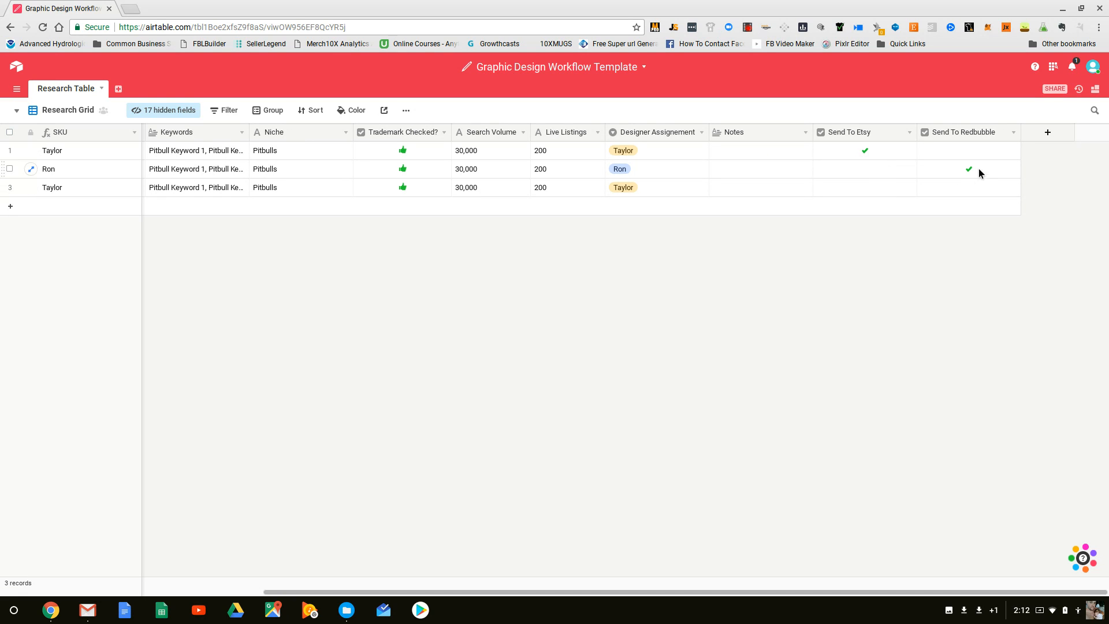
left_click_drag(906, 597, 461, 540)
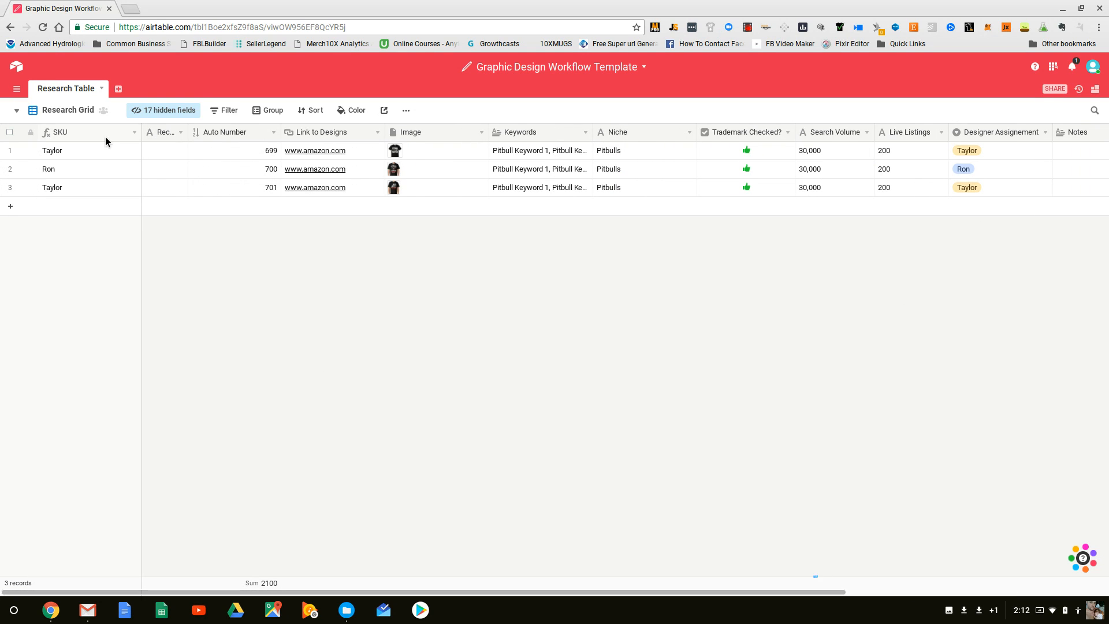
- Switch to the Writing Grid view and toggle its Writing Finished filter to checked and back to unchecked
left_click(16, 112)
left_click(89, 175)
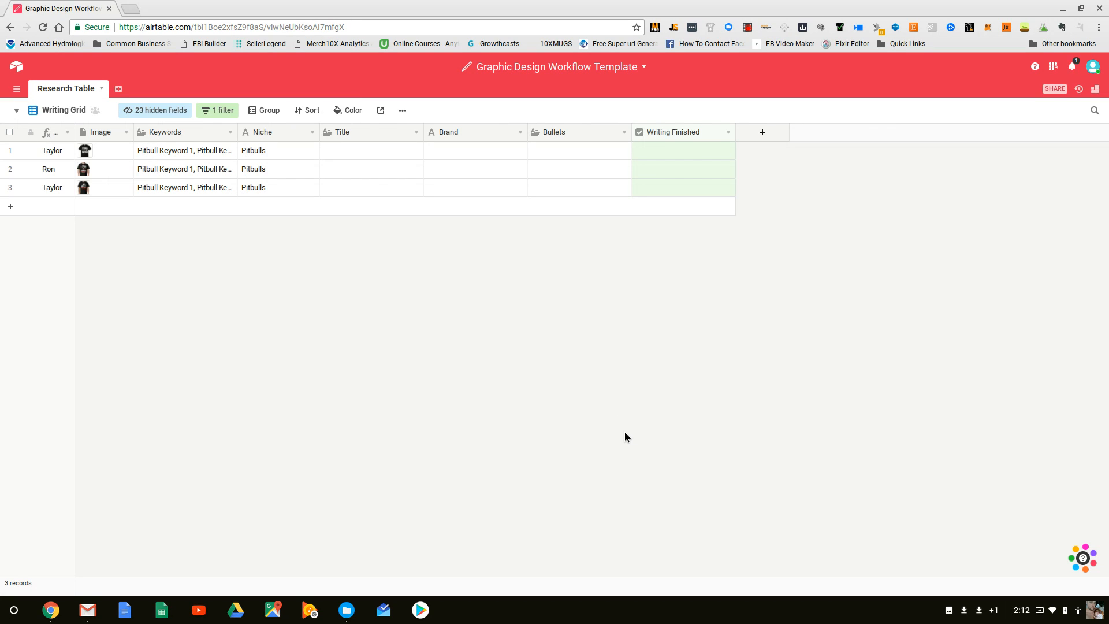
left_click(214, 113)
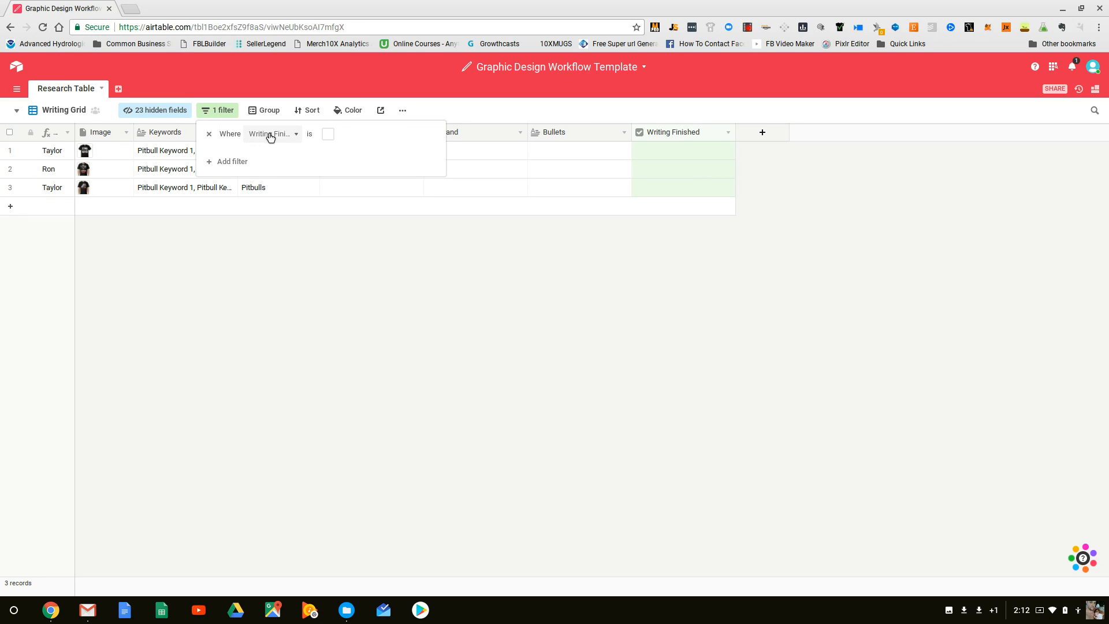
left_click(328, 135)
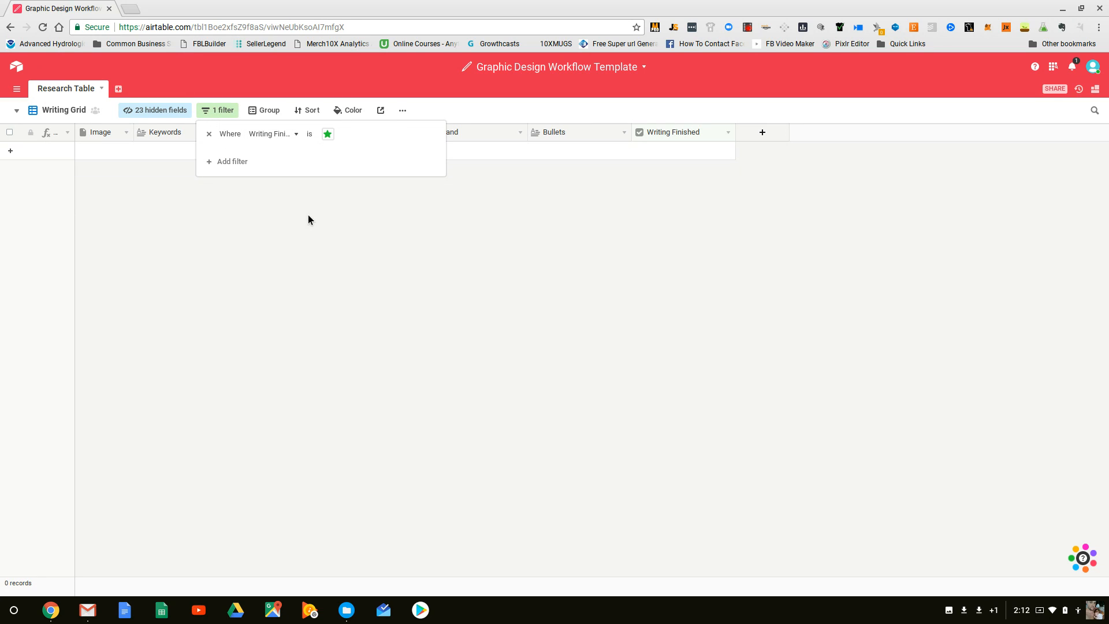
left_click(326, 136)
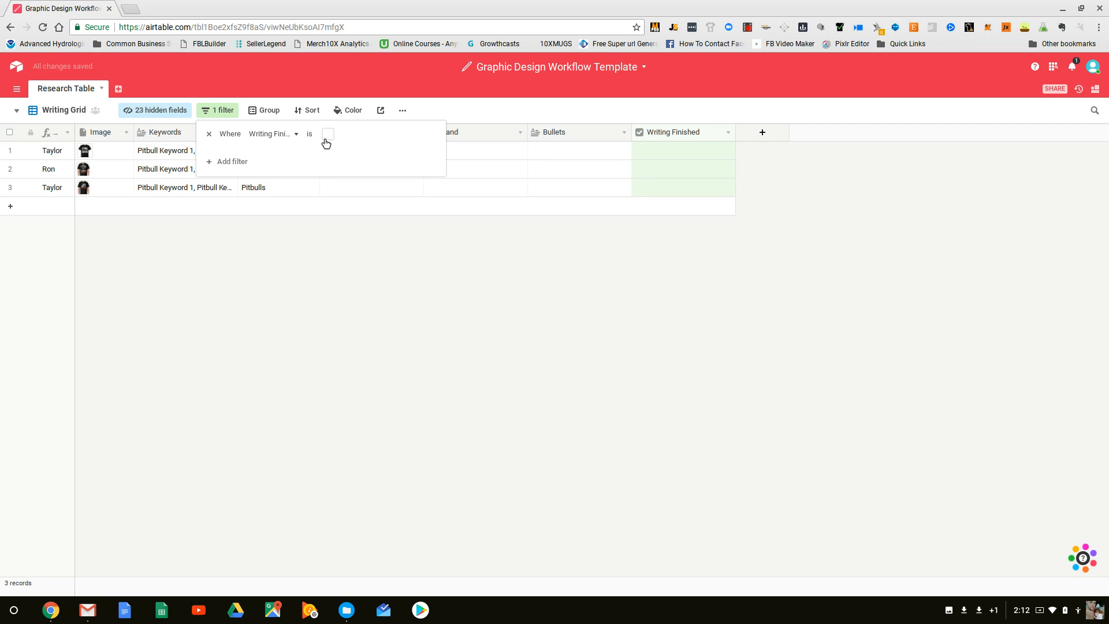
- Add a second filter condition to the Writing Grid requiring Trademark Checked? to be ticked
left_click(237, 162)
left_click(281, 156)
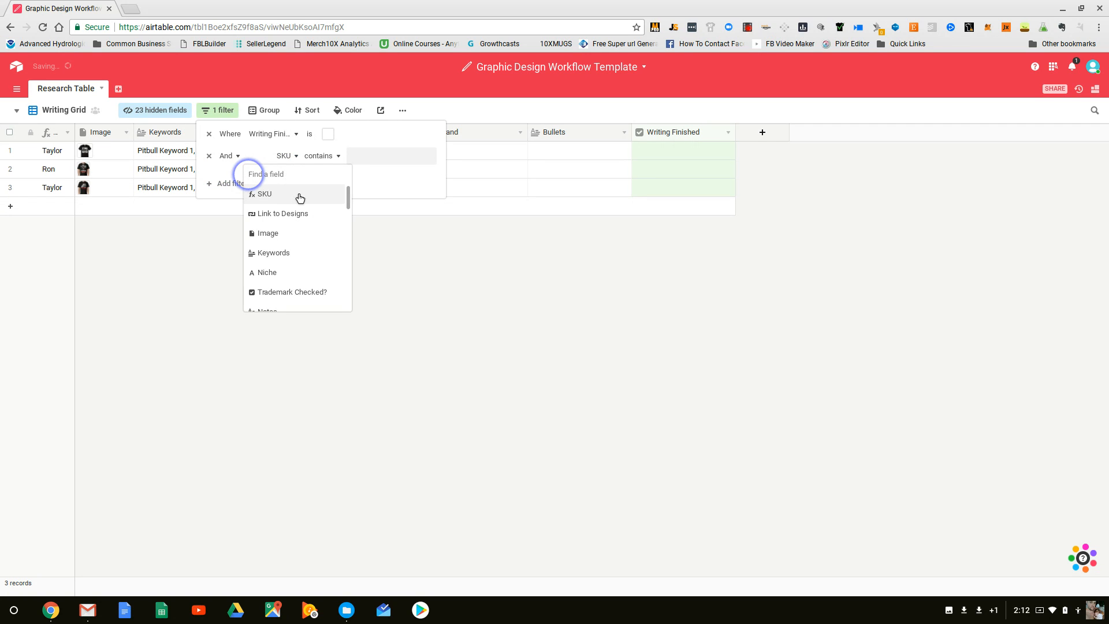
left_click(300, 291)
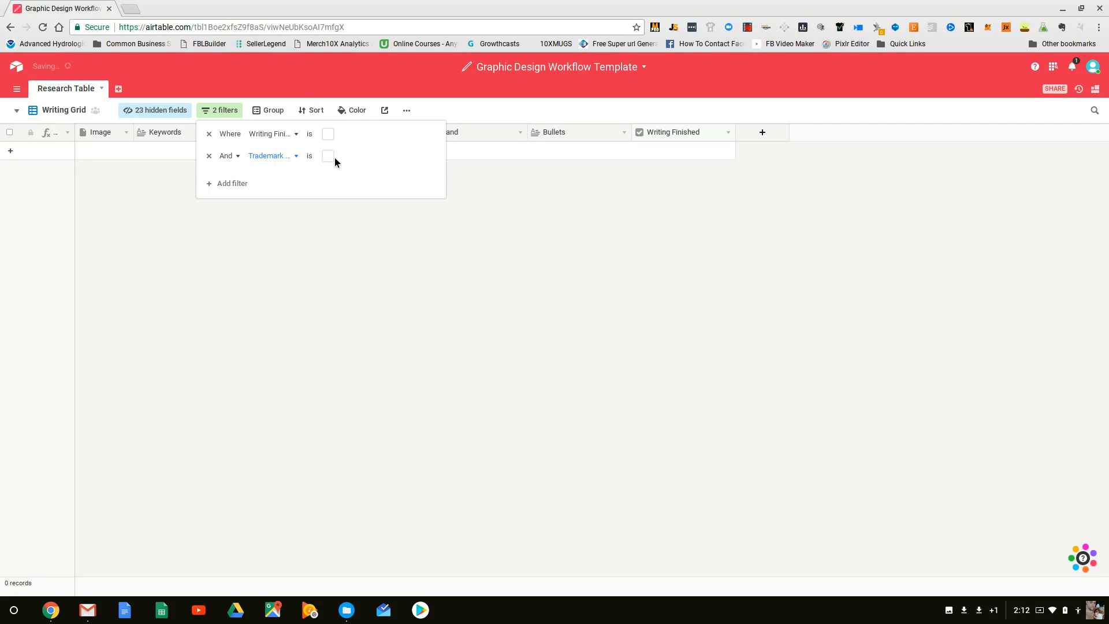
left_click(327, 156)
left_click(394, 329)
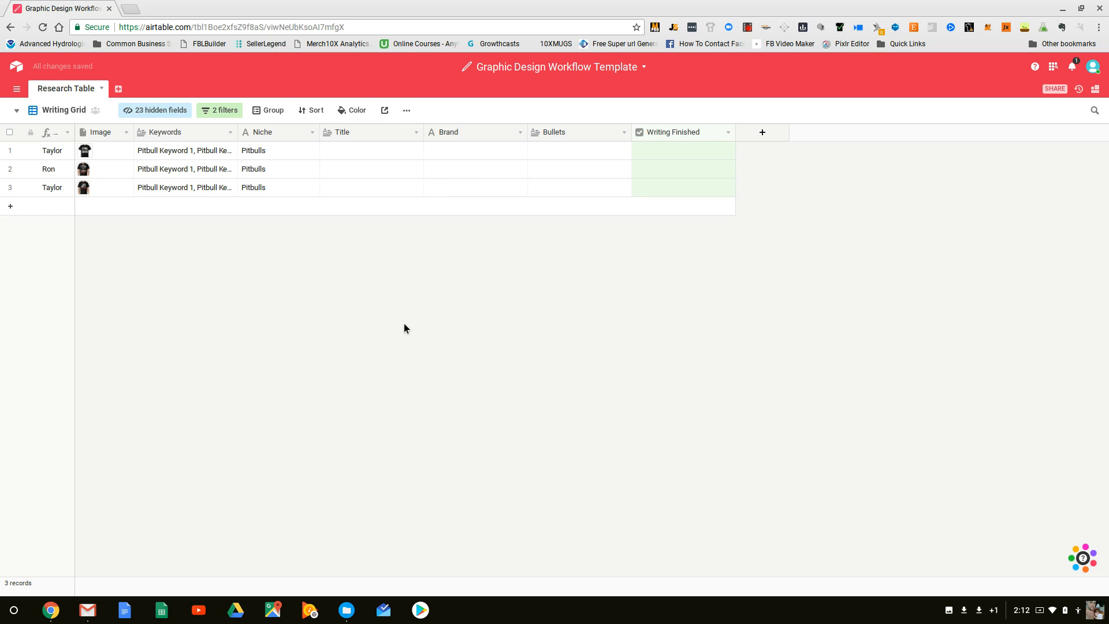
- Return to the Research Grid view and untick Trademark Checked? for the first record
left_click(17, 110)
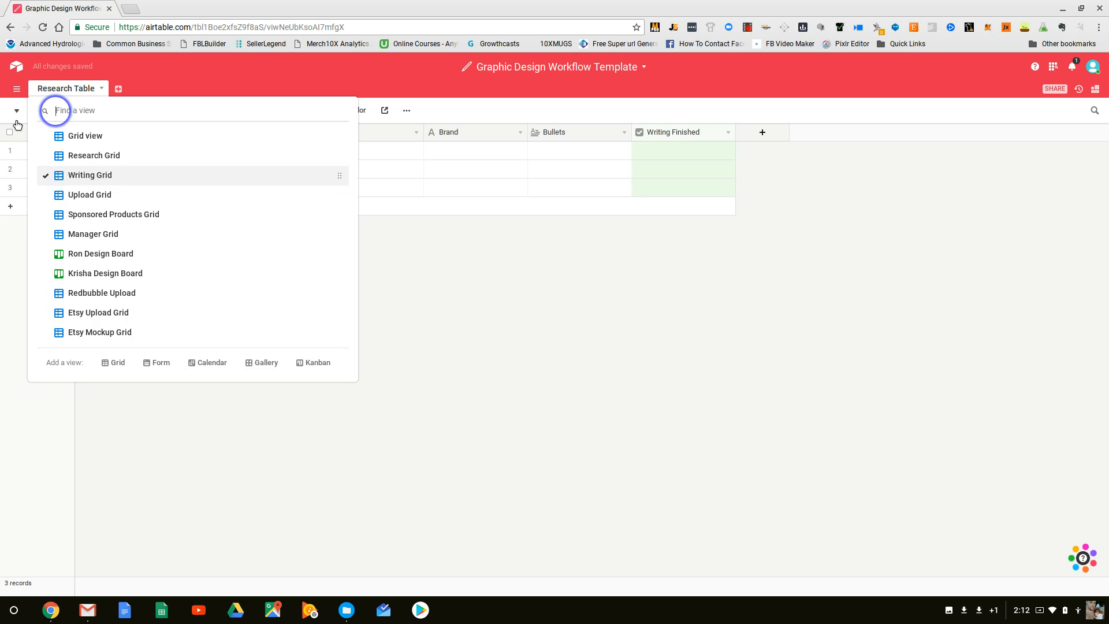
left_click(119, 155)
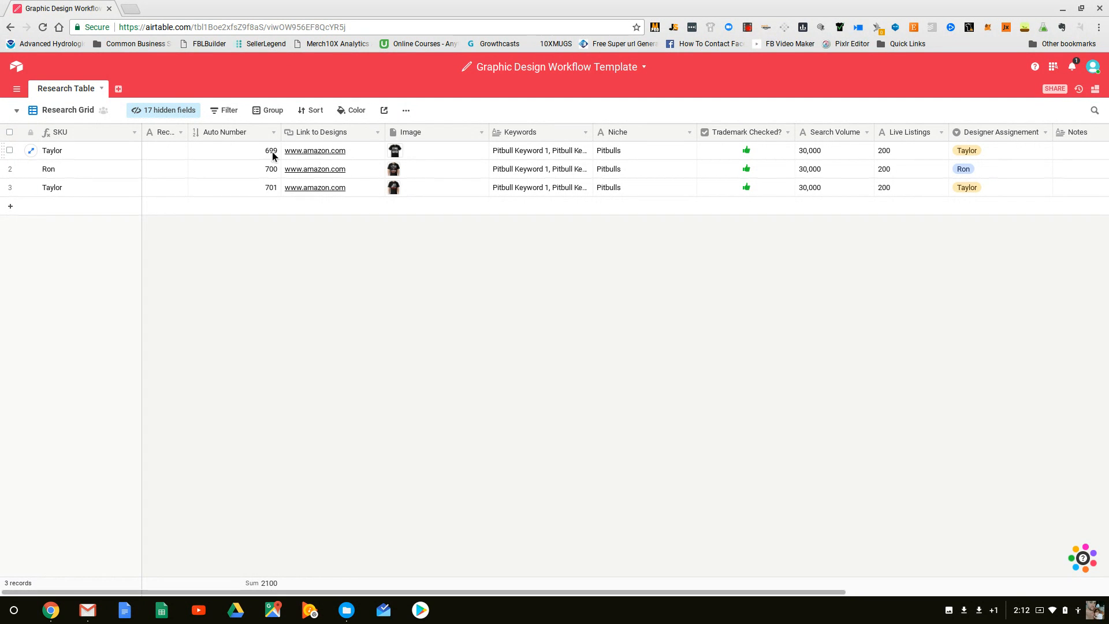
left_click(746, 150)
left_click(746, 151)
- Check which records pass the filters in the Writing Grid view and return to the Research Grid view
left_click(17, 110)
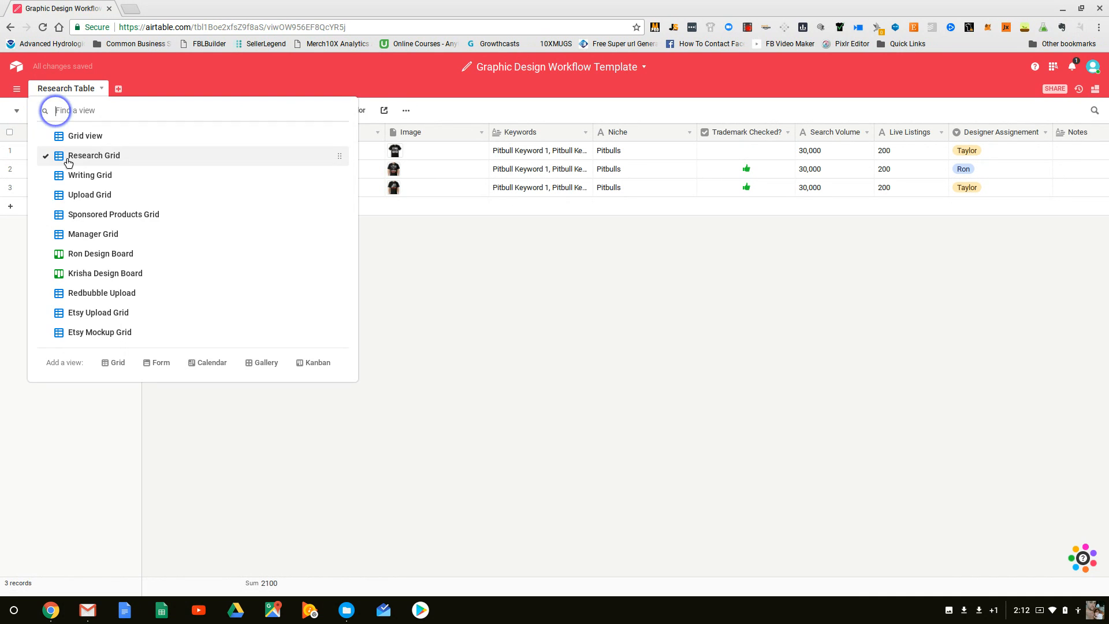
left_click(87, 175)
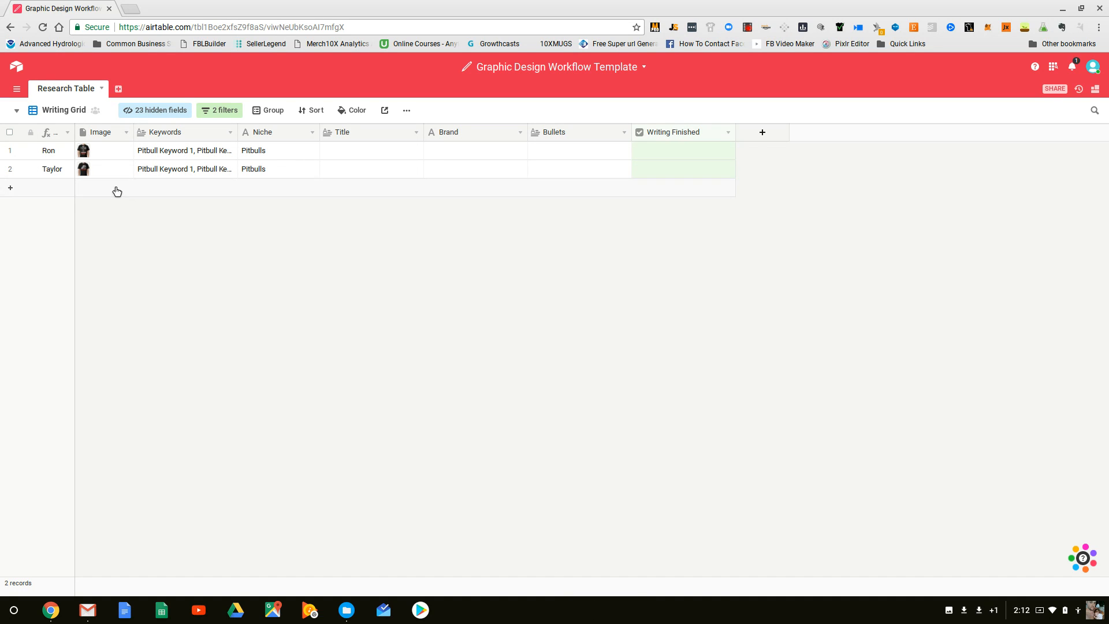
left_click(17, 110)
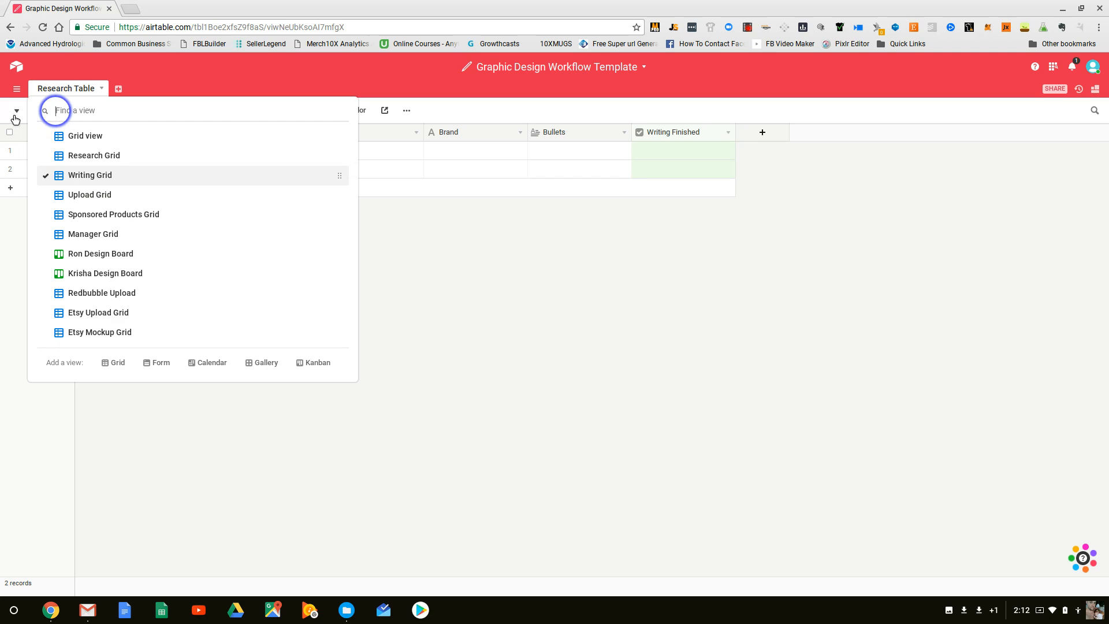
left_click(134, 153)
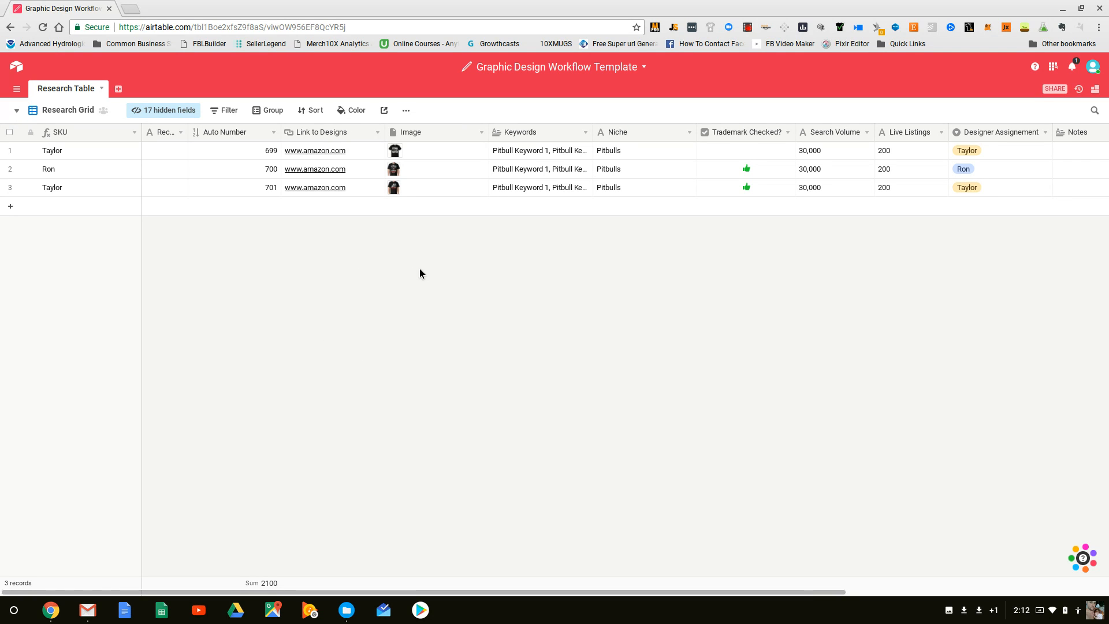
left_click(748, 27)
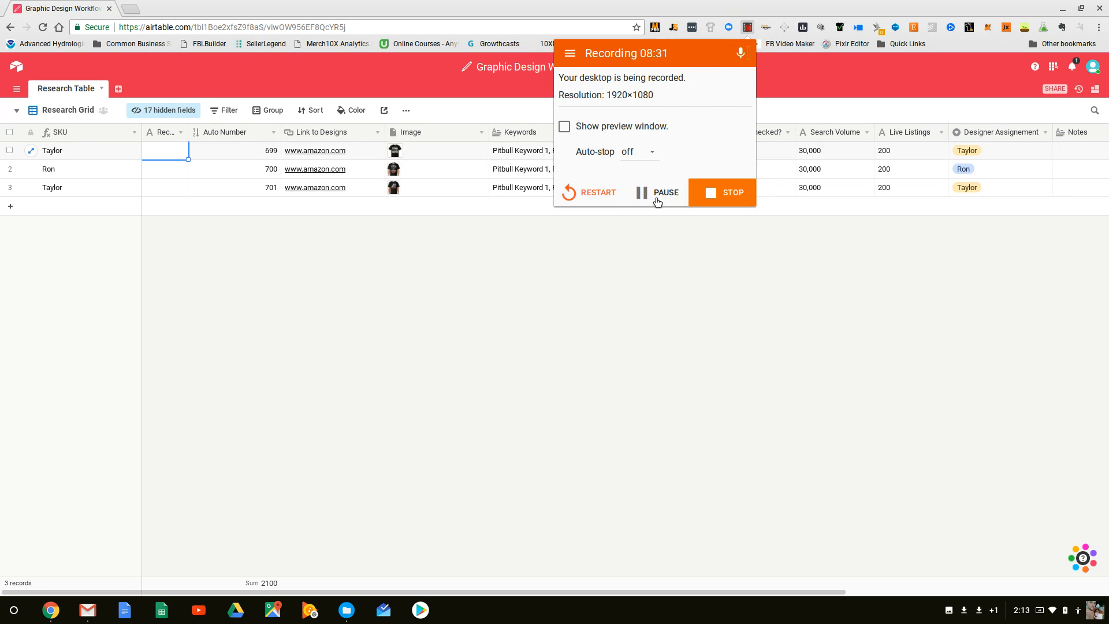
left_click(635, 267)
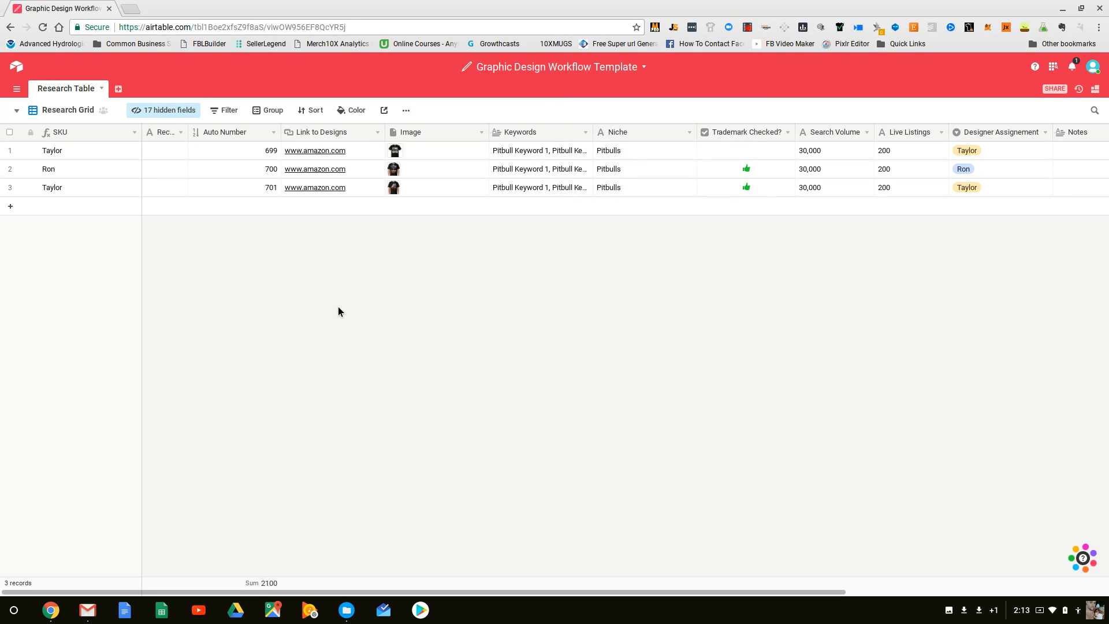
- Tick Trademark Checked? again for the first record in the Research Grid
left_click(746, 150)
left_click(684, 323)
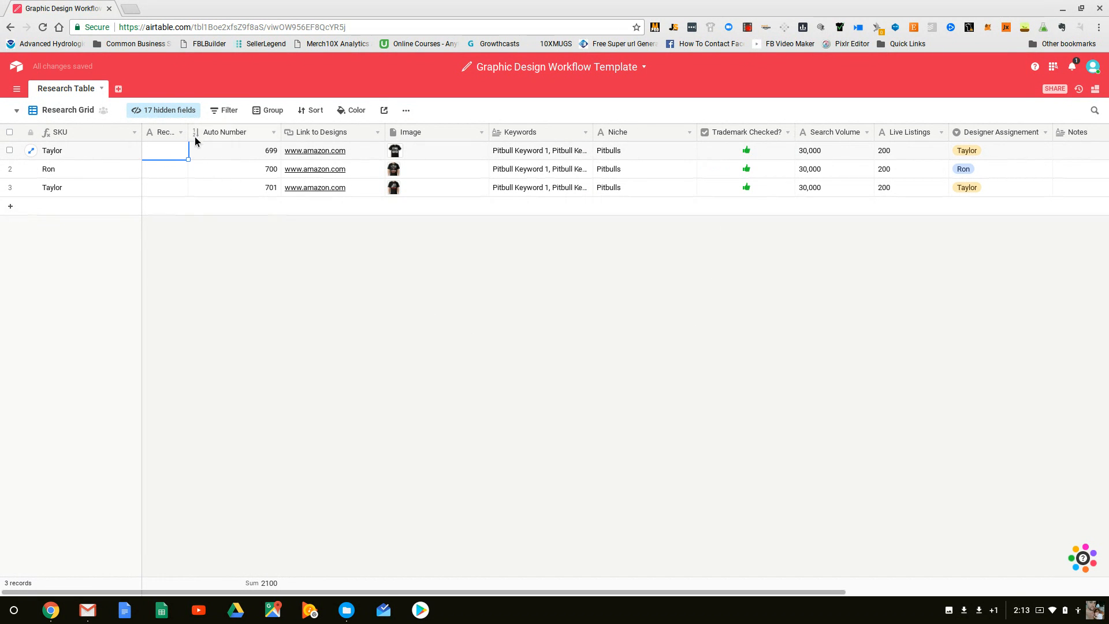
- Widen the Record Number column to show its full name and enter 699 as the first record's Record Number
left_click_drag(188, 133, 238, 133)
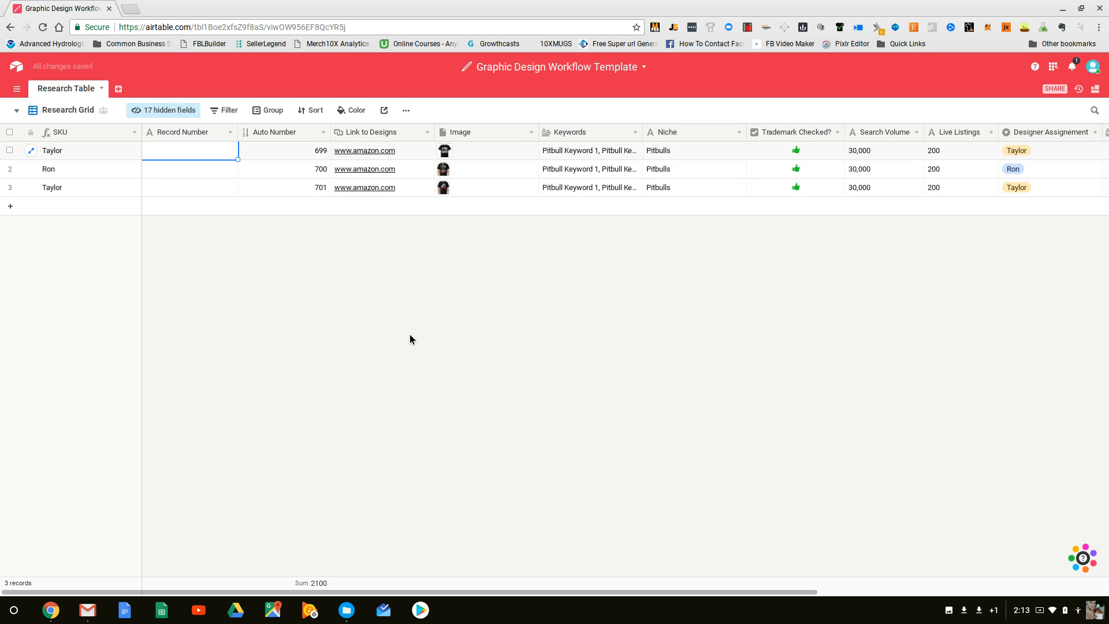
type("699")
key("Return")
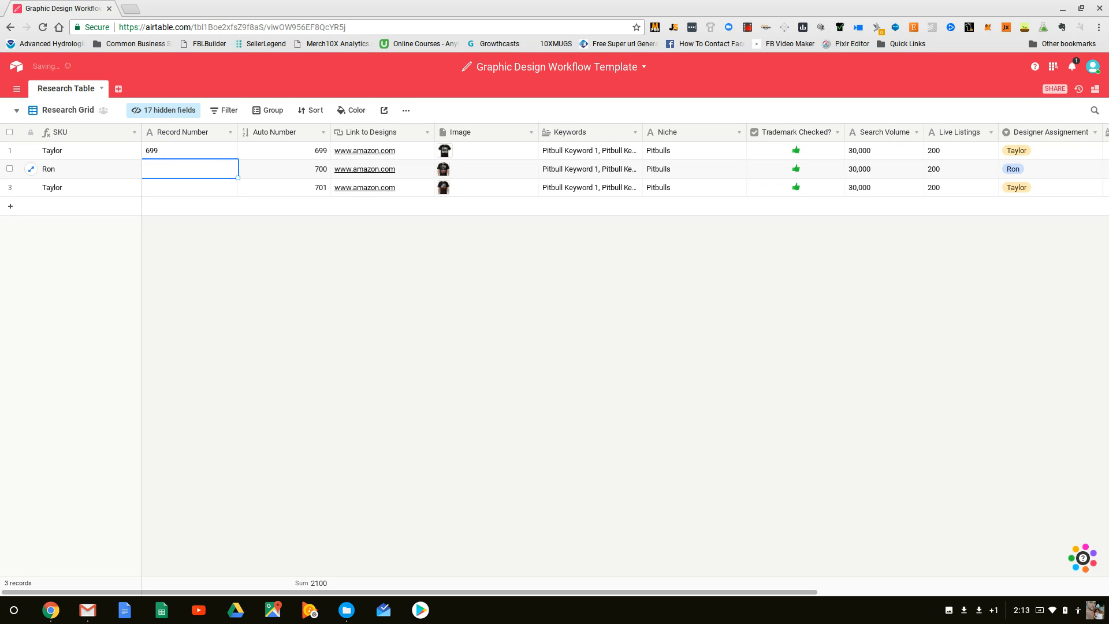
left_click(309, 290)
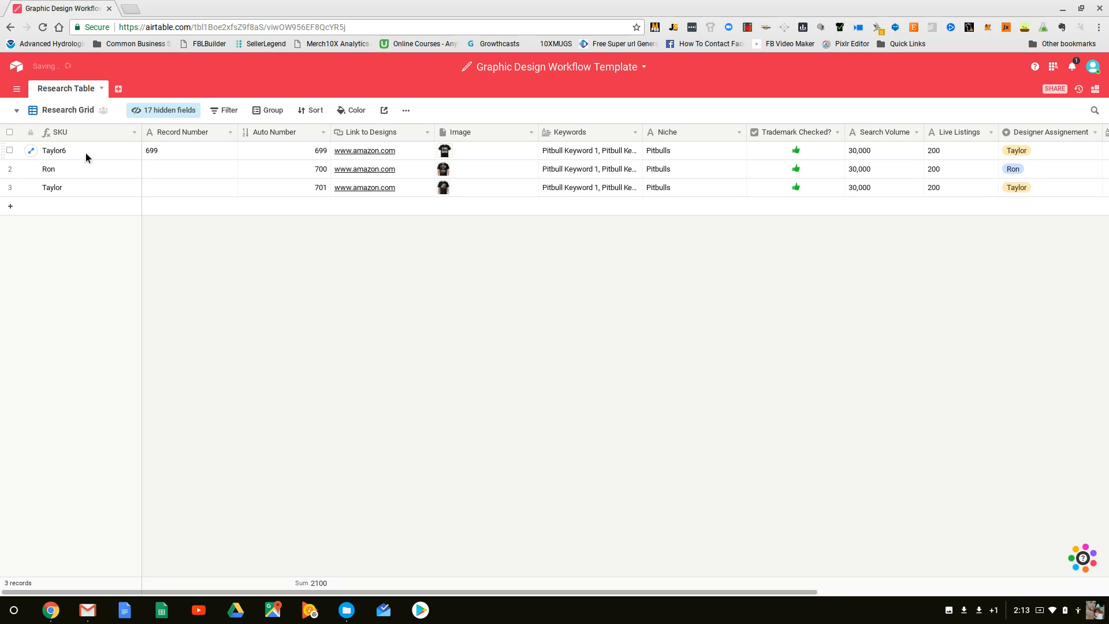
left_click(67, 152)
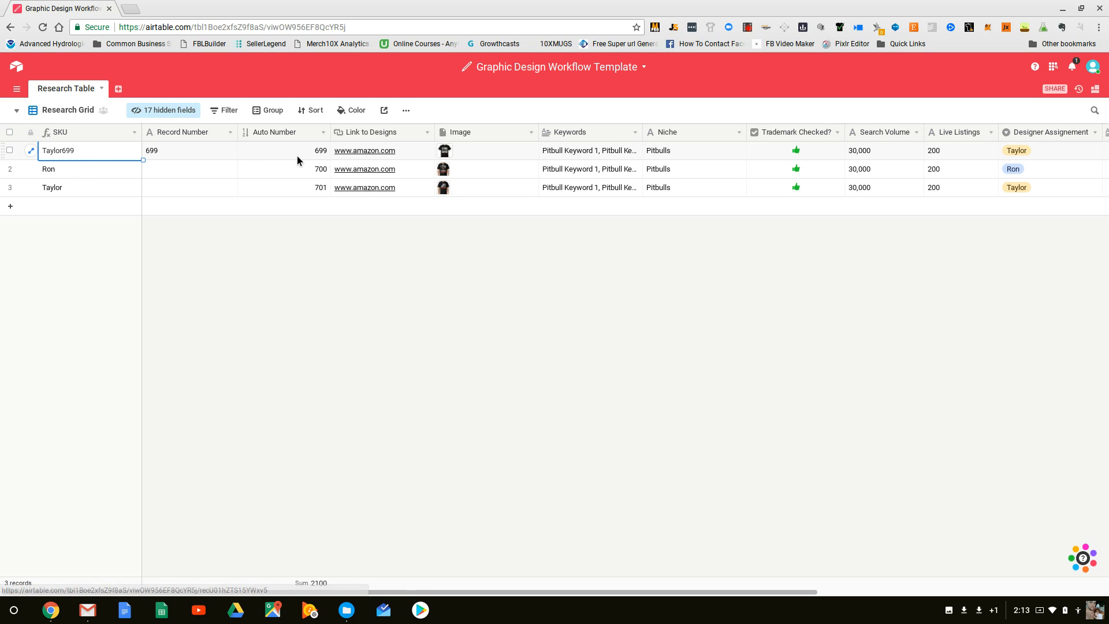
- Enter Record Number 700 for the second record and 701 for the third record
left_click(161, 168)
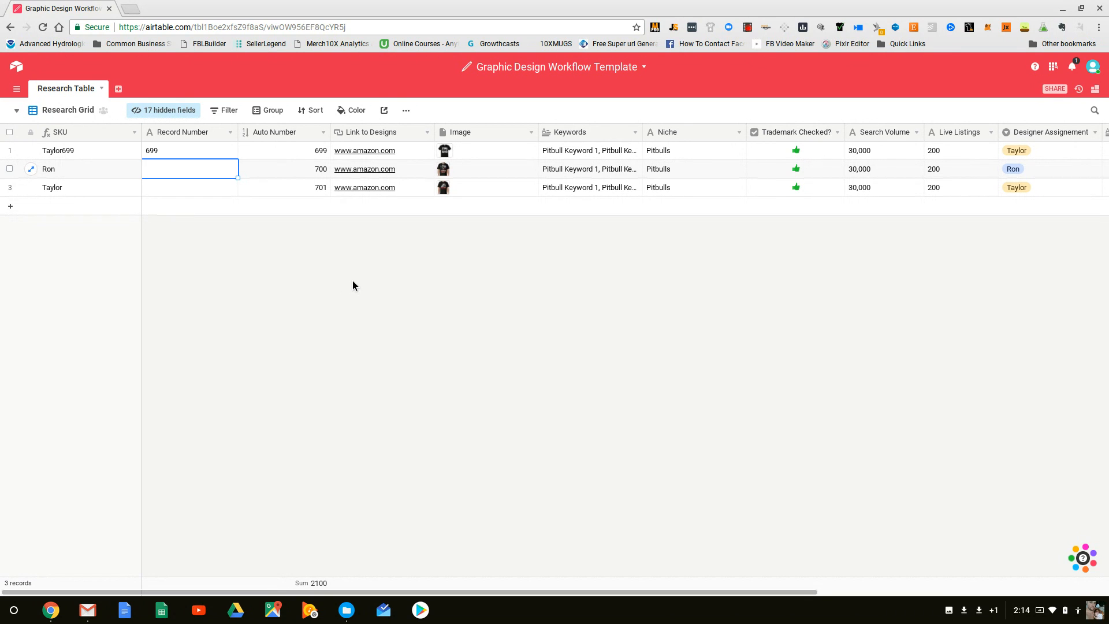
type("700a")
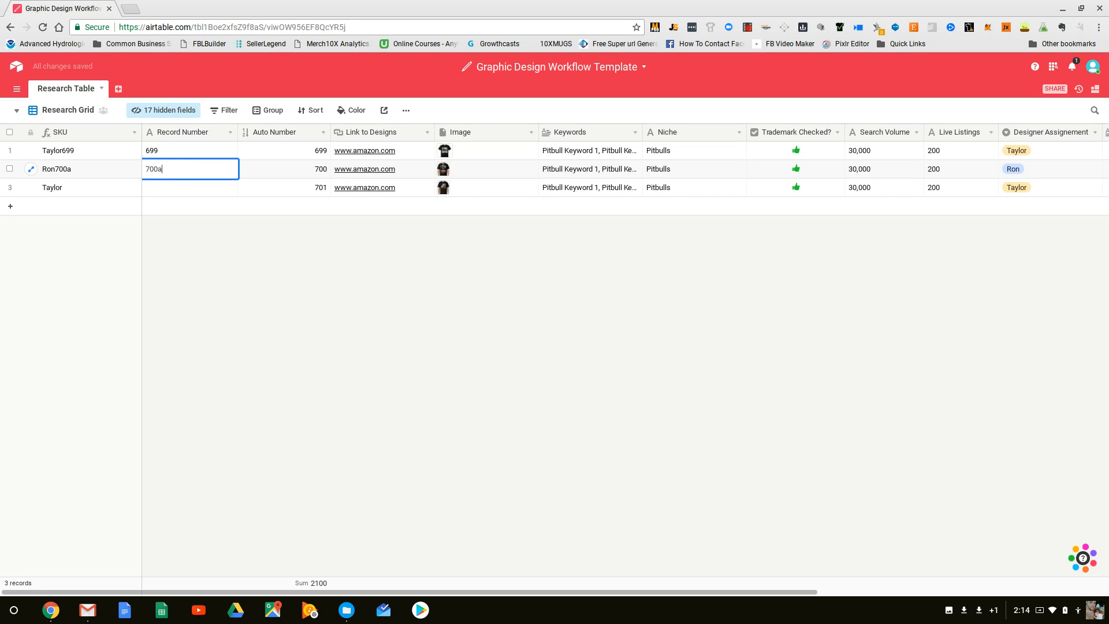
key("BackSpace")
key("Return")
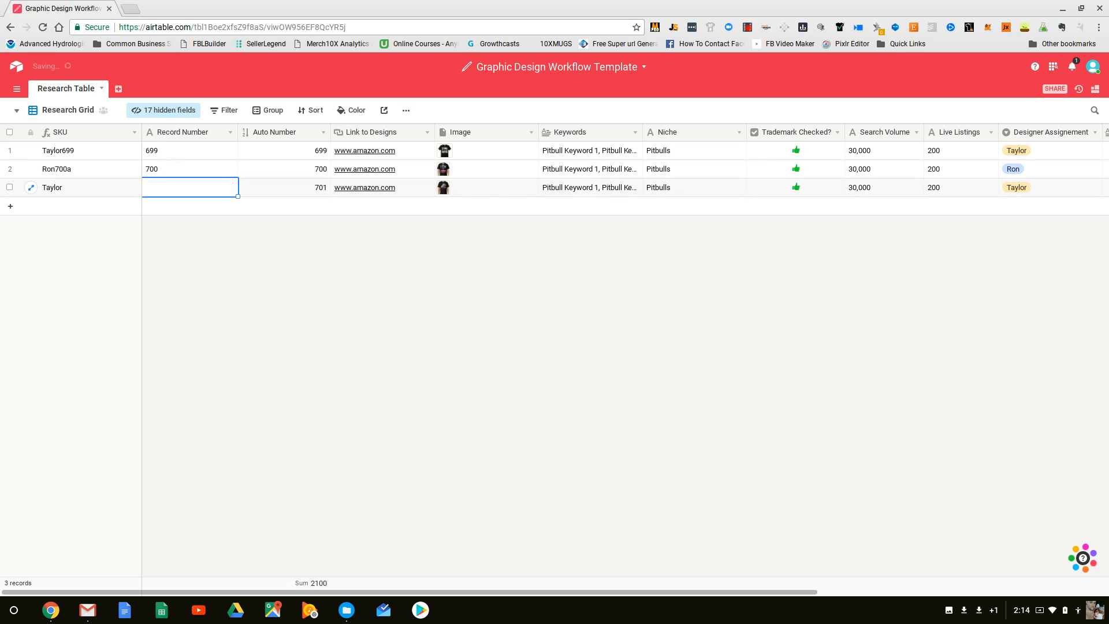
left_click(148, 186)
type("701")
key("Return")
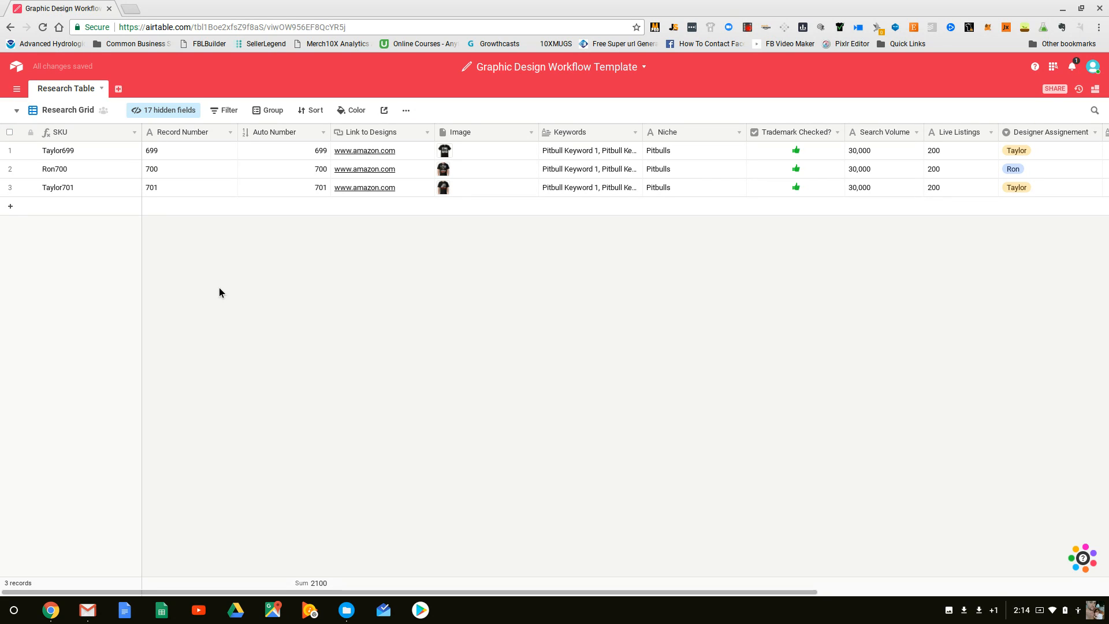
- Switch to the Writing Grid view and review its list of shown and hidden fields
left_click(17, 109)
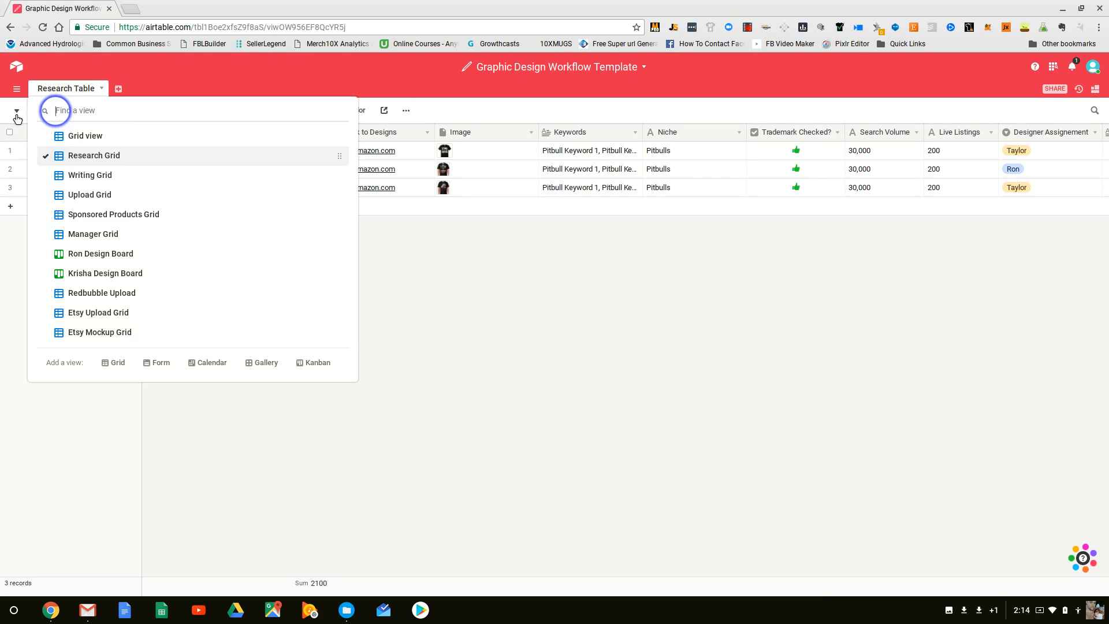
left_click(86, 175)
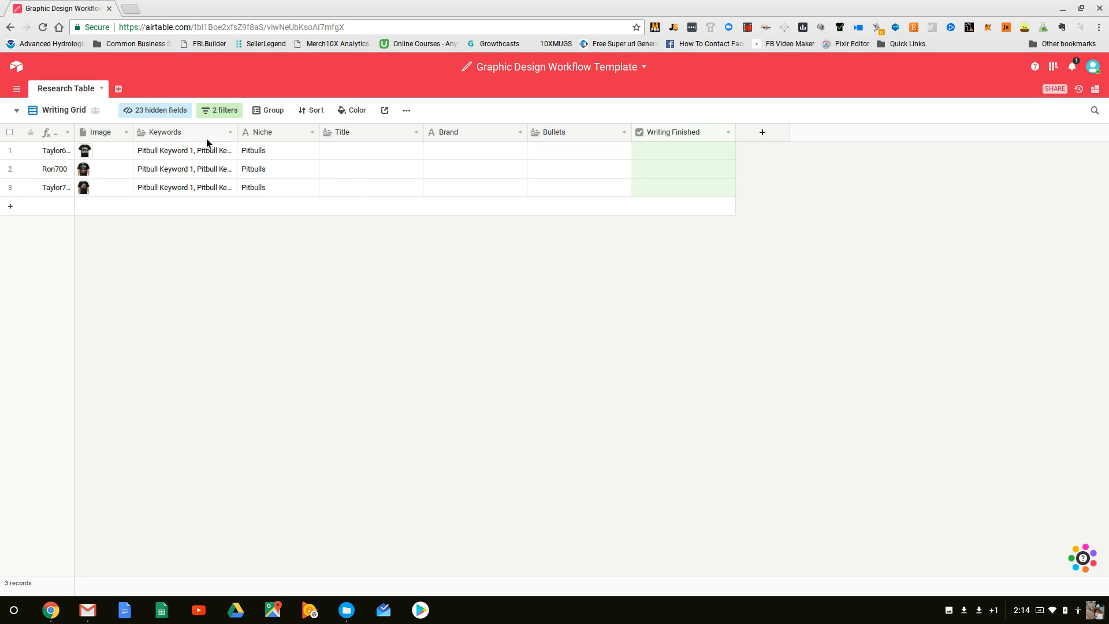
left_click(153, 110)
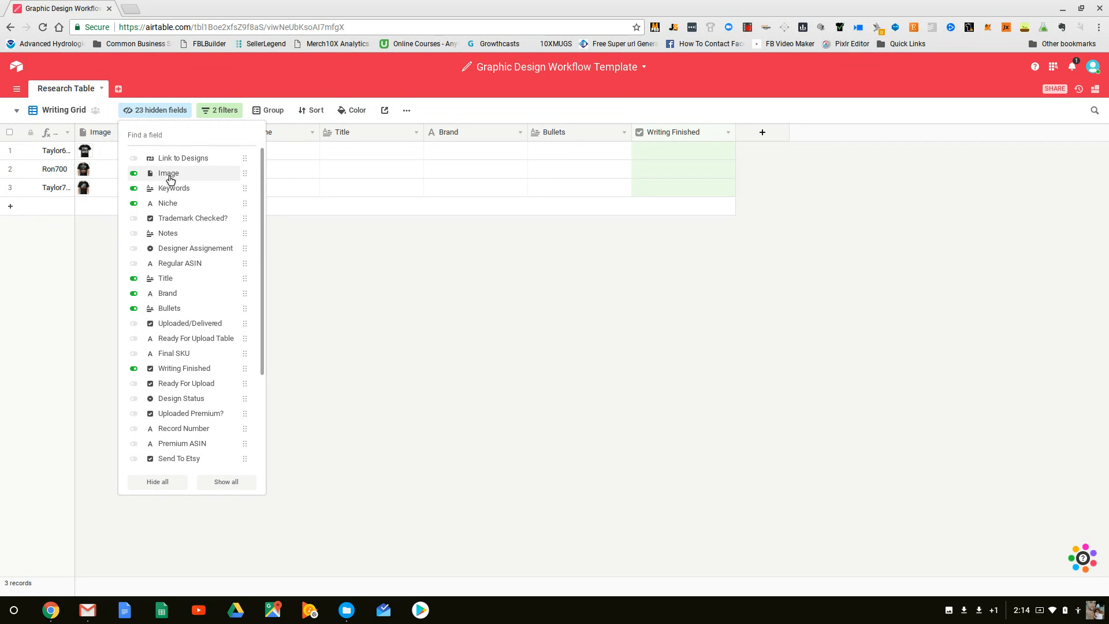
left_click(577, 305)
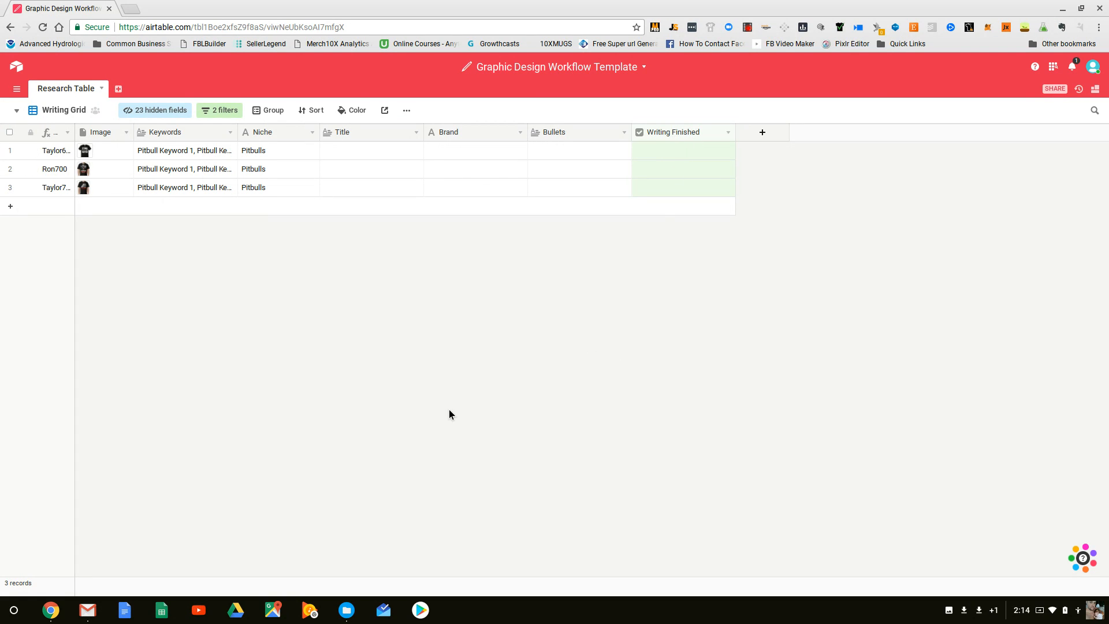
- Enter "This is my awesome title which includes my Keywords" as the first record's Title
left_click(393, 156)
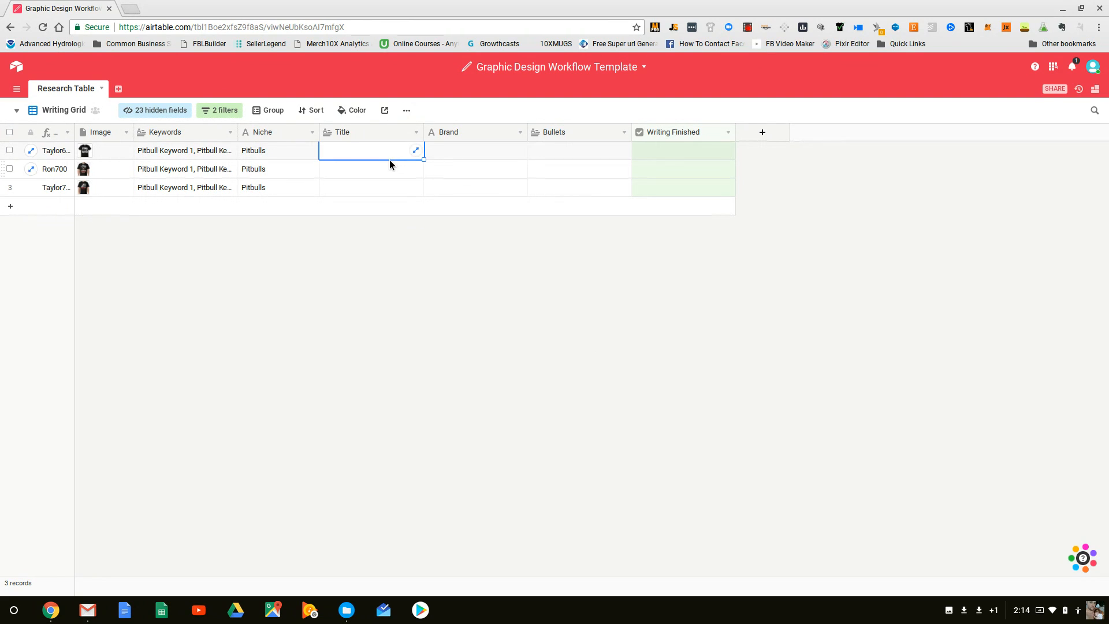
type("This i")
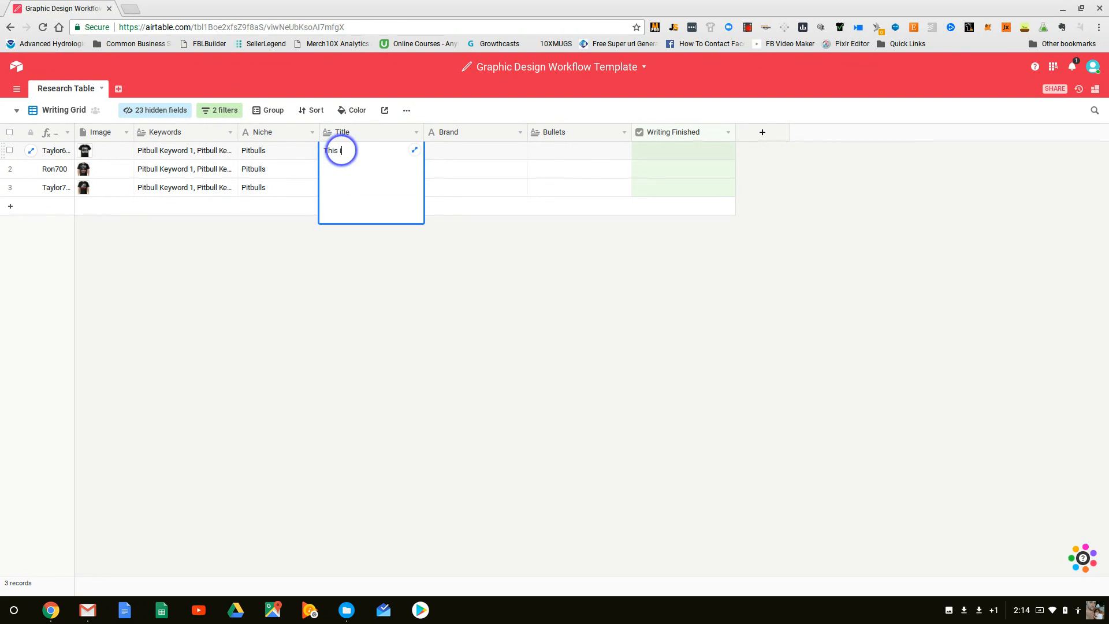
type("s my awesome ti")
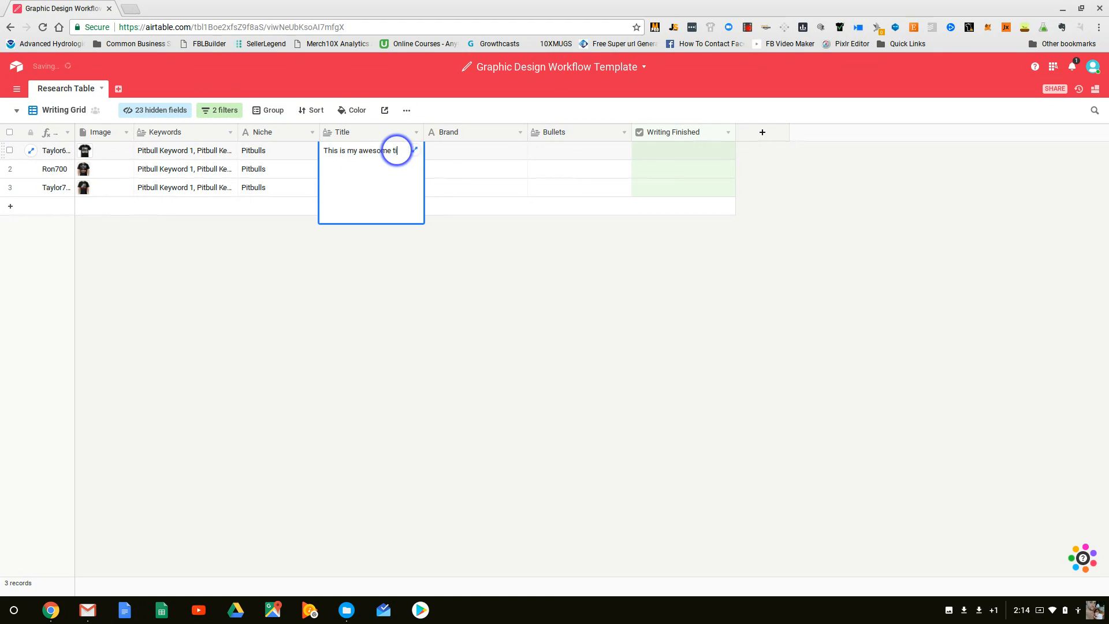
type("tle which includes my Keywords")
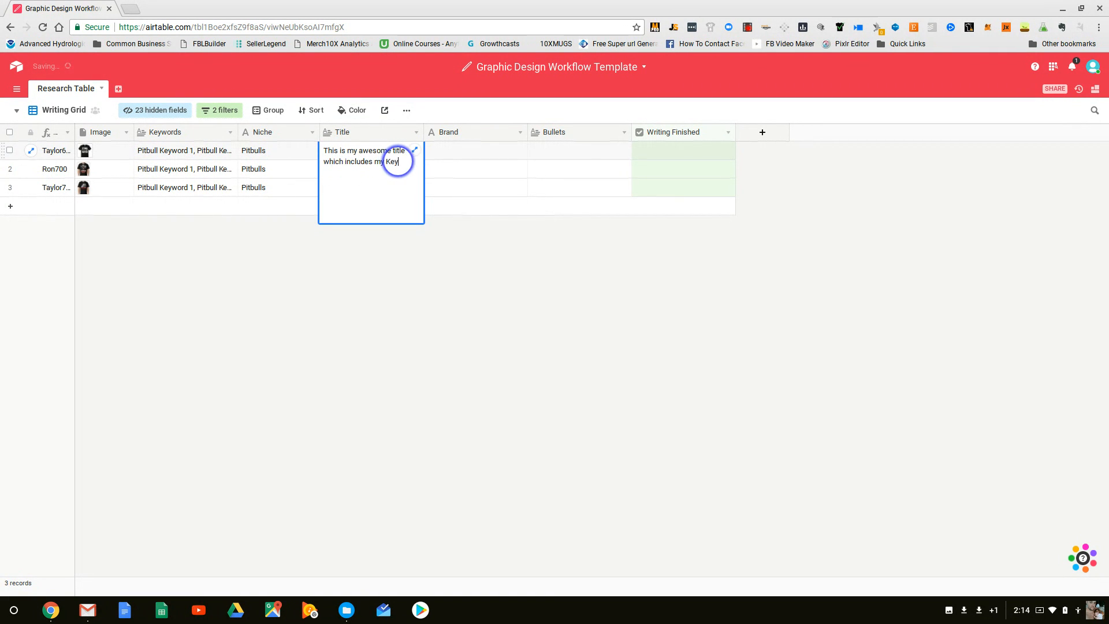
key("Return")
key("Escape")
- Enter "My Awesome Brand" as the first record's Brand
left_click(491, 151)
type("My")
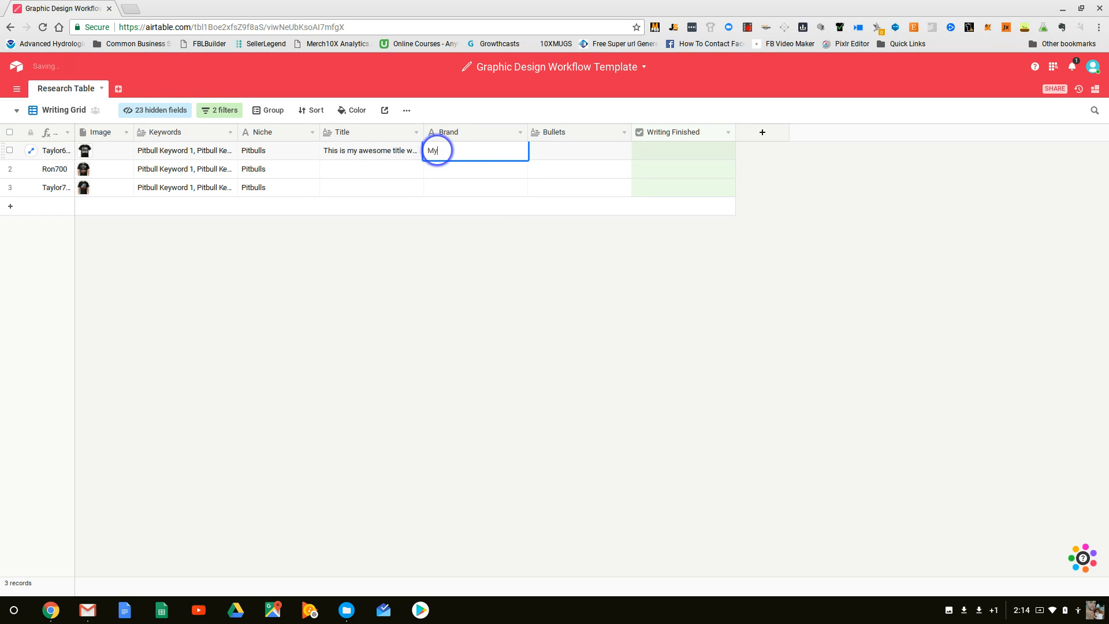
type(" Awesome Brand")
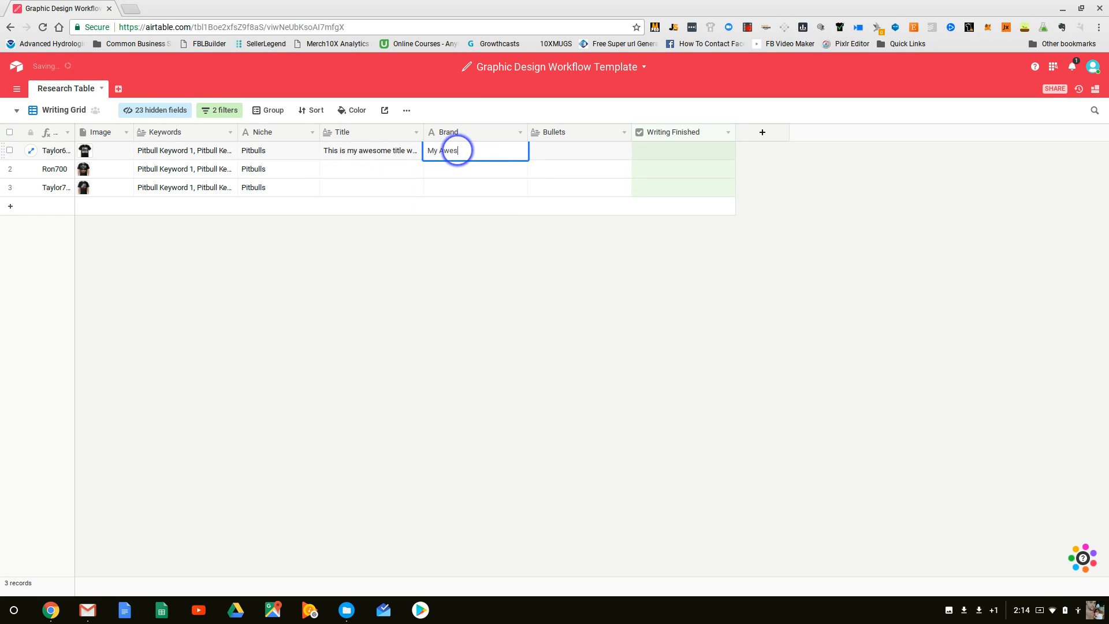
- Enter "A bullet point about my awesome shirt design" in the first record's Bullets field
left_click(557, 153)
type("A n")
key("BackSpace")
type("bukk")
key("BackSpace")
key("BackSpace")
type("llet o")
key("BackSpace")
type("point about my awesome ")
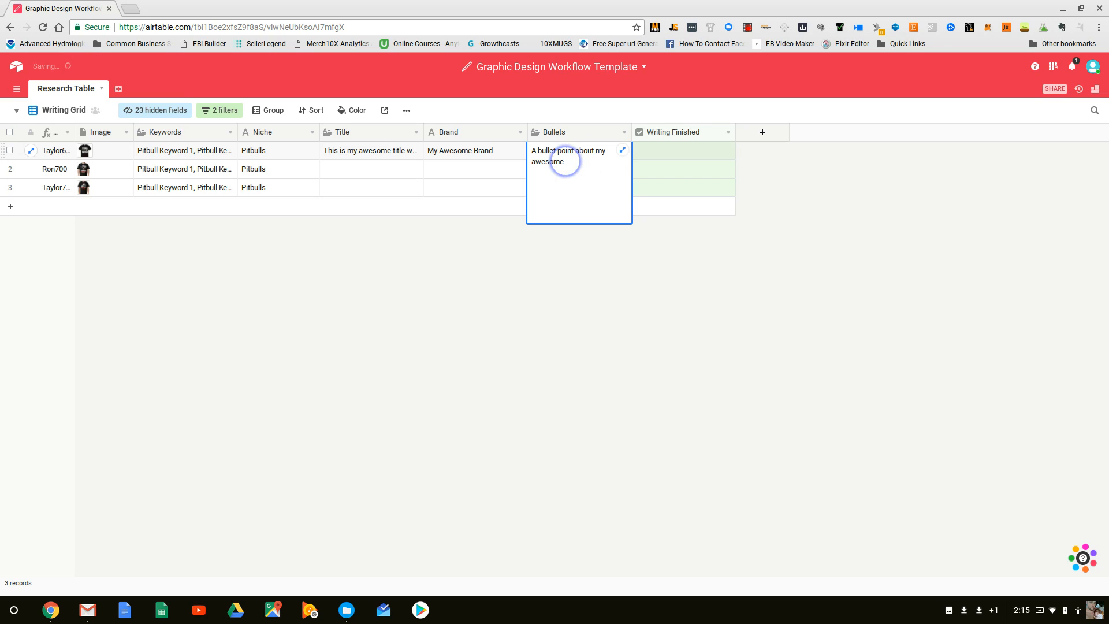
type("shirt design")
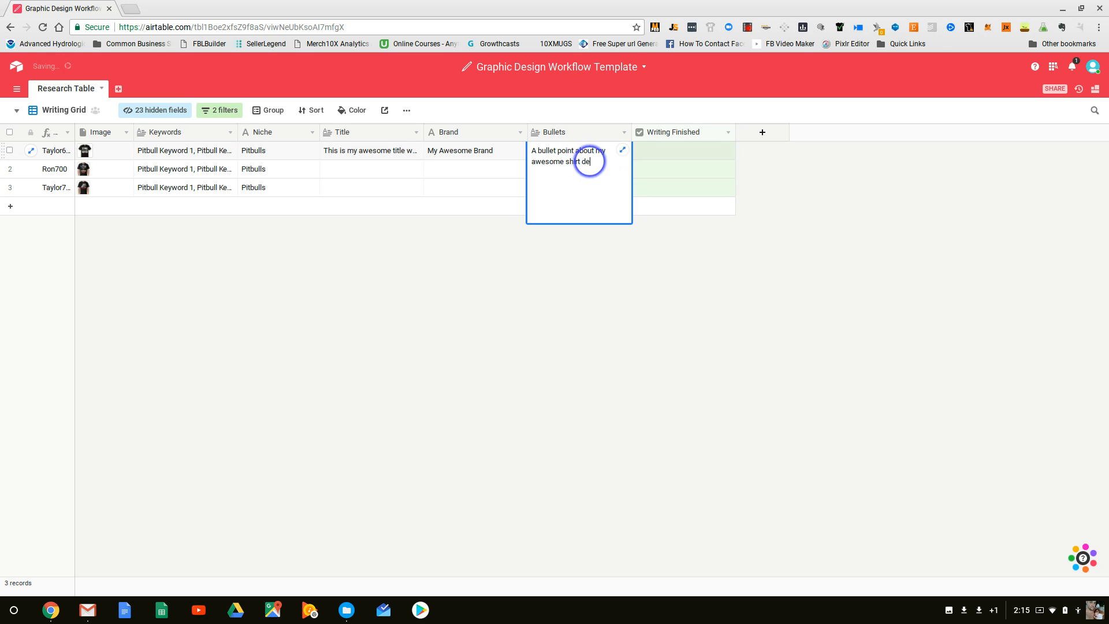
left_click(660, 392)
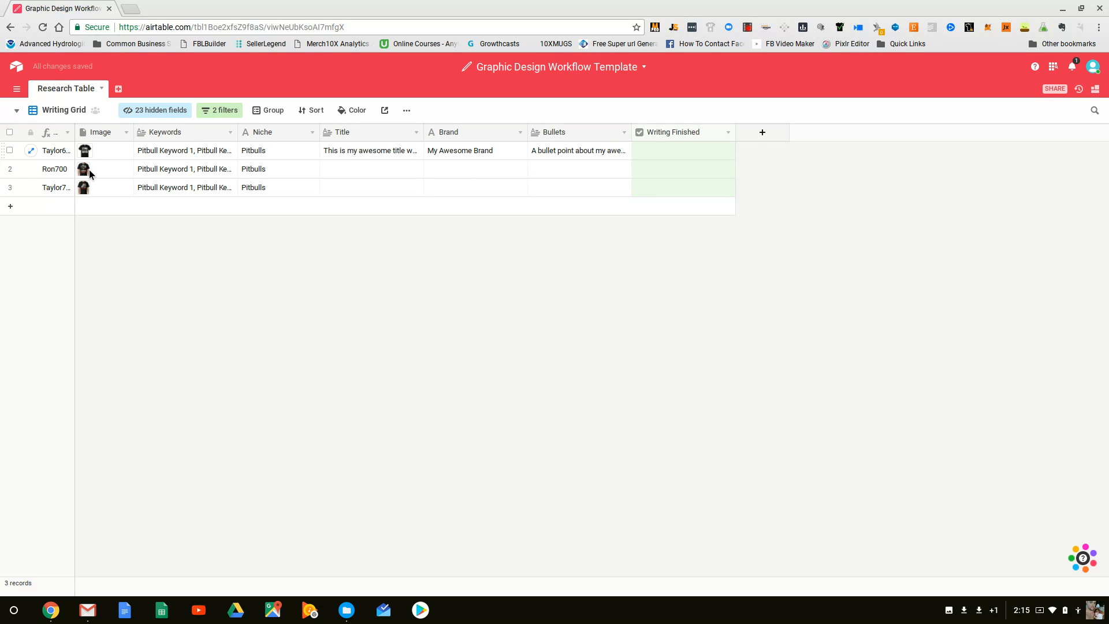
- Review the first record's expanded details, close them, and tick Writing Finished for that record
left_click(31, 169)
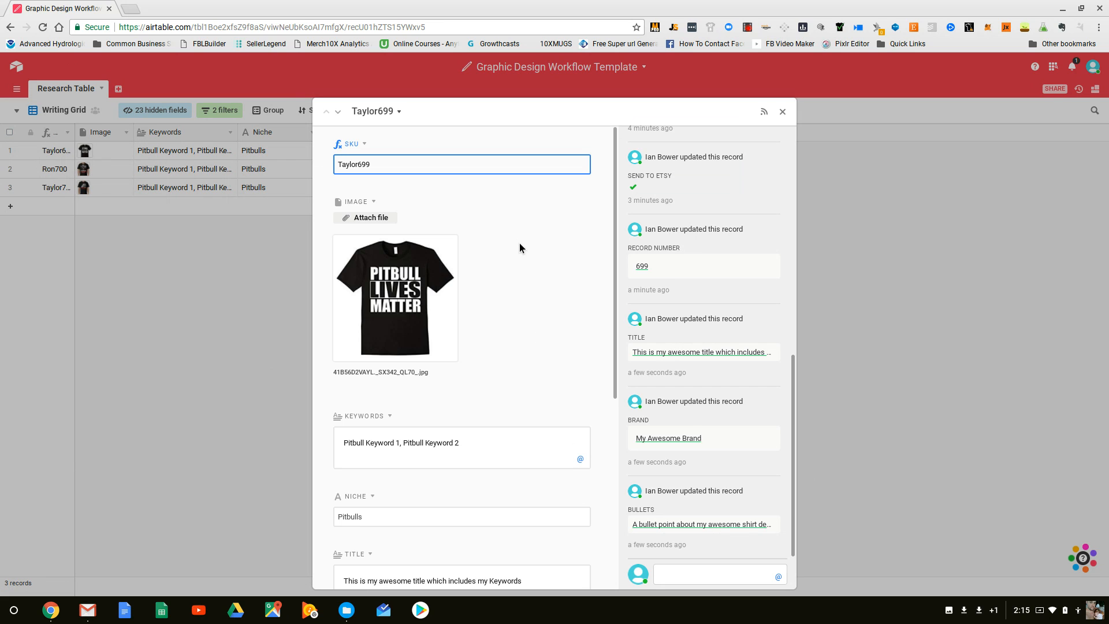
scroll(500, 324, "down", 4)
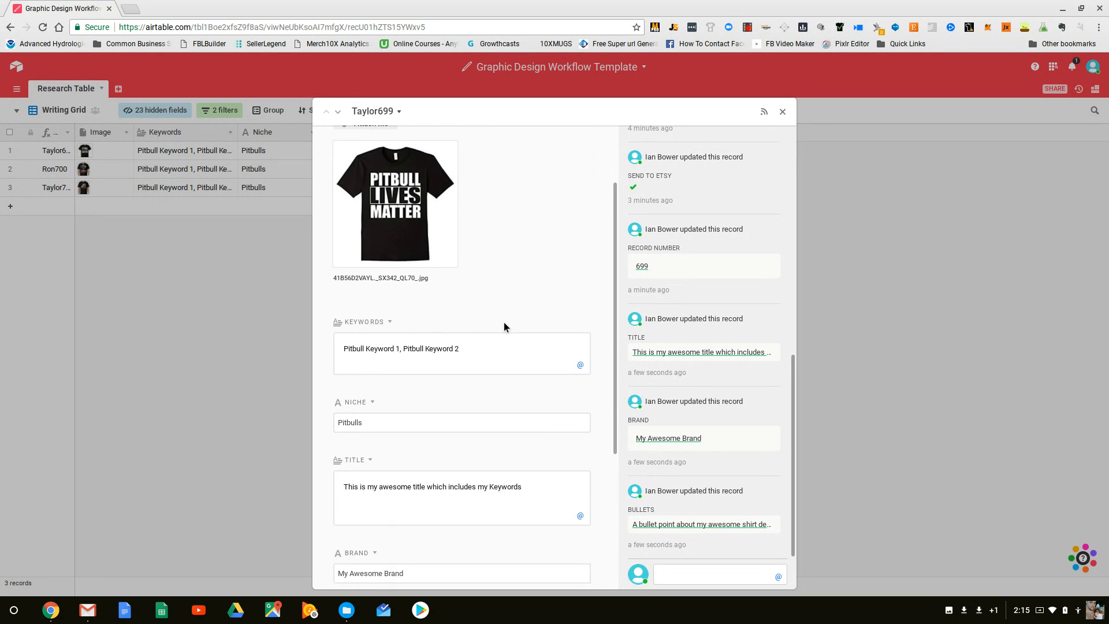
scroll(508, 316, "down", 2)
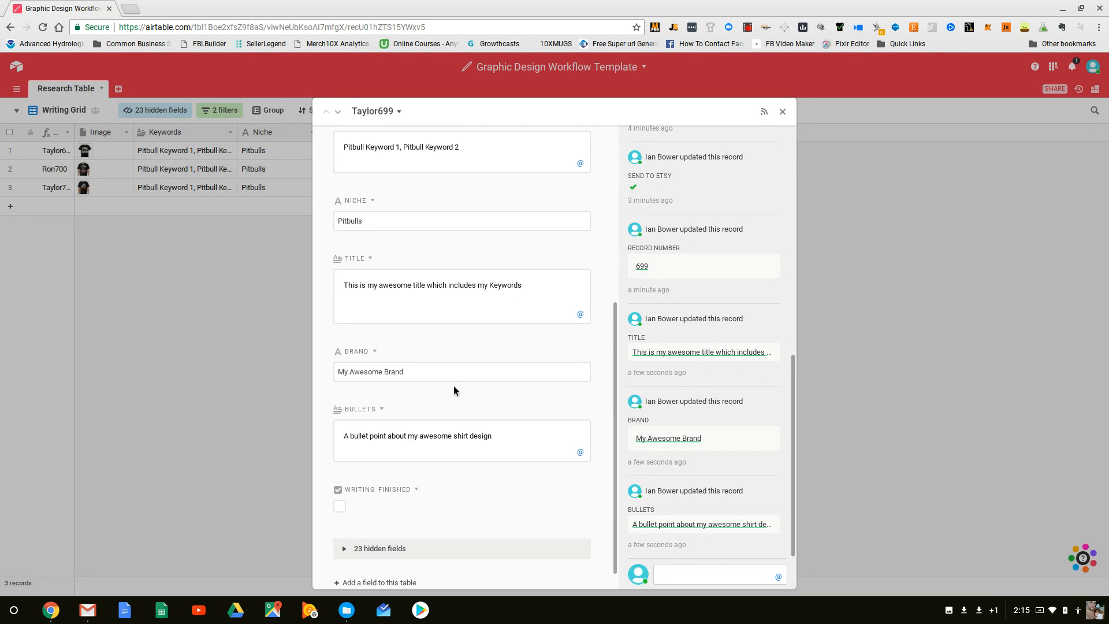
scroll(479, 419, "up", 6)
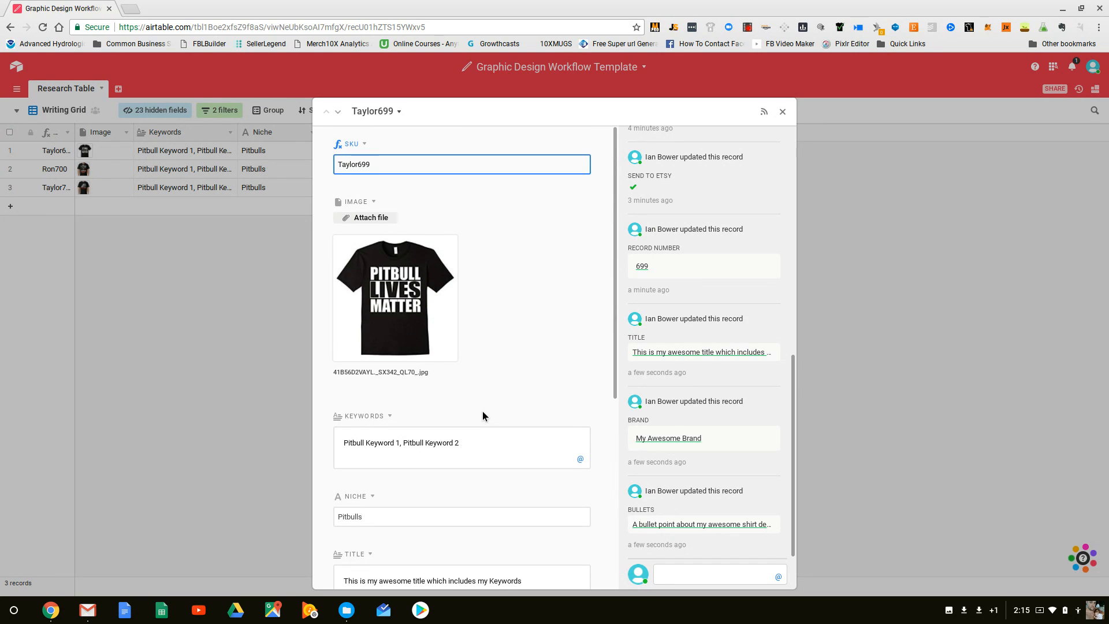
key("Escape")
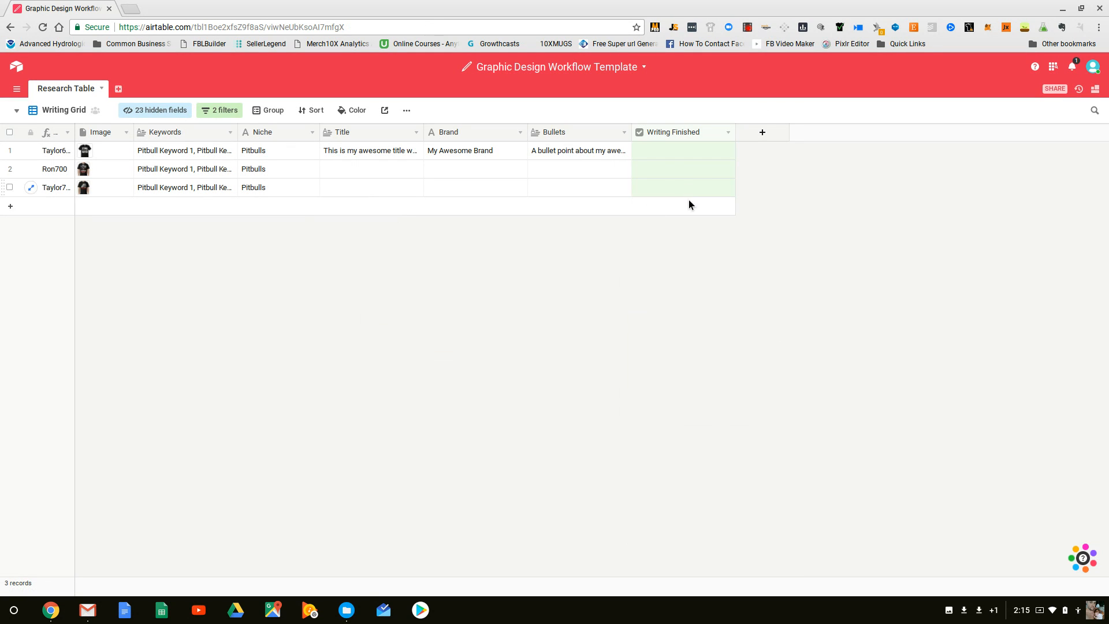
left_click(688, 153)
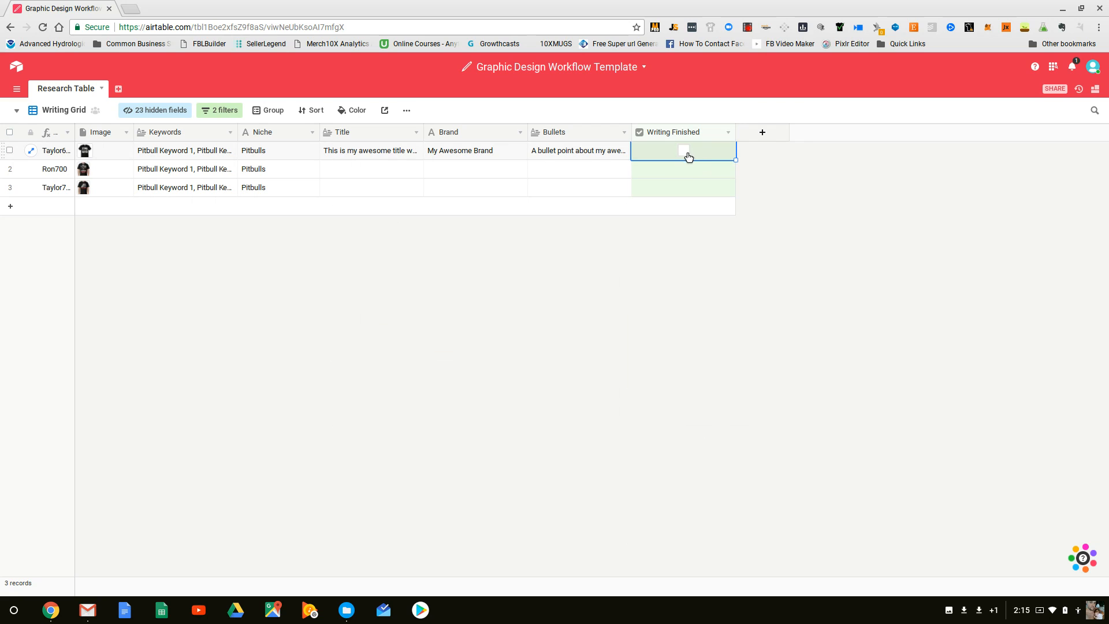
left_click(683, 151)
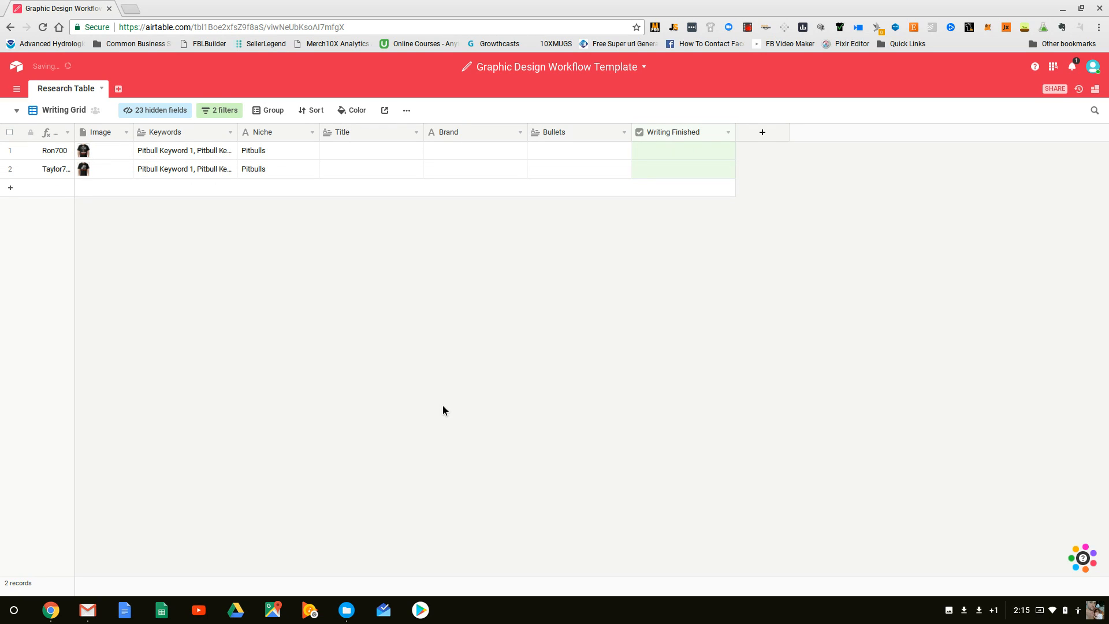
- Undo the first record's Writing Finished tick and fill its Title, Brand and Bullets down to the other two records
left_click(351, 149)
key("ctrl+z")
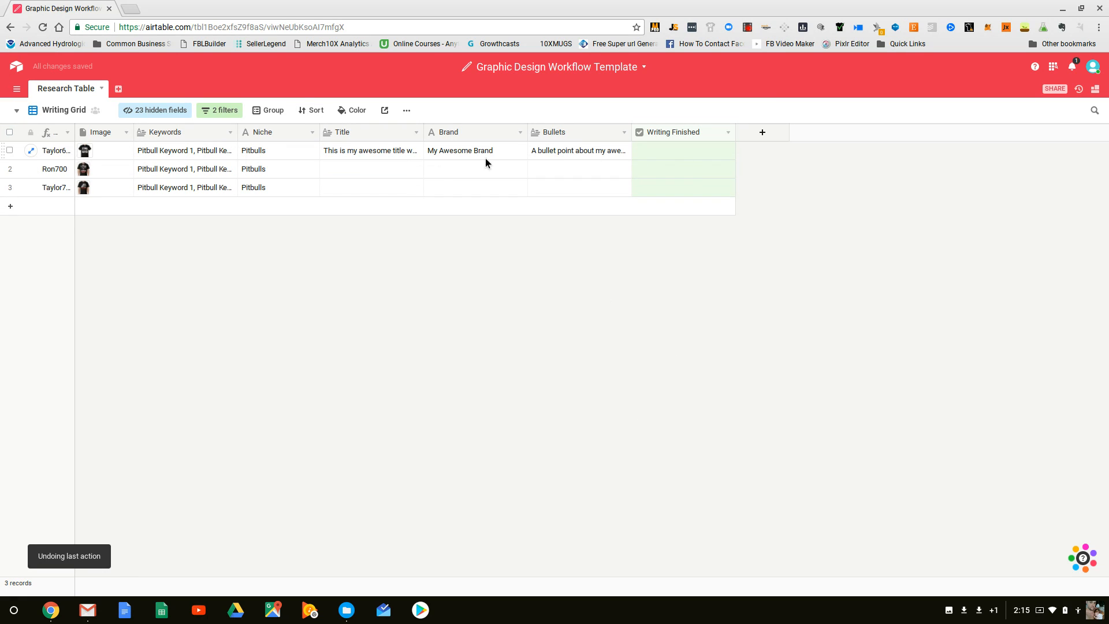
left_click(410, 153)
left_click_drag(423, 169, 421, 191)
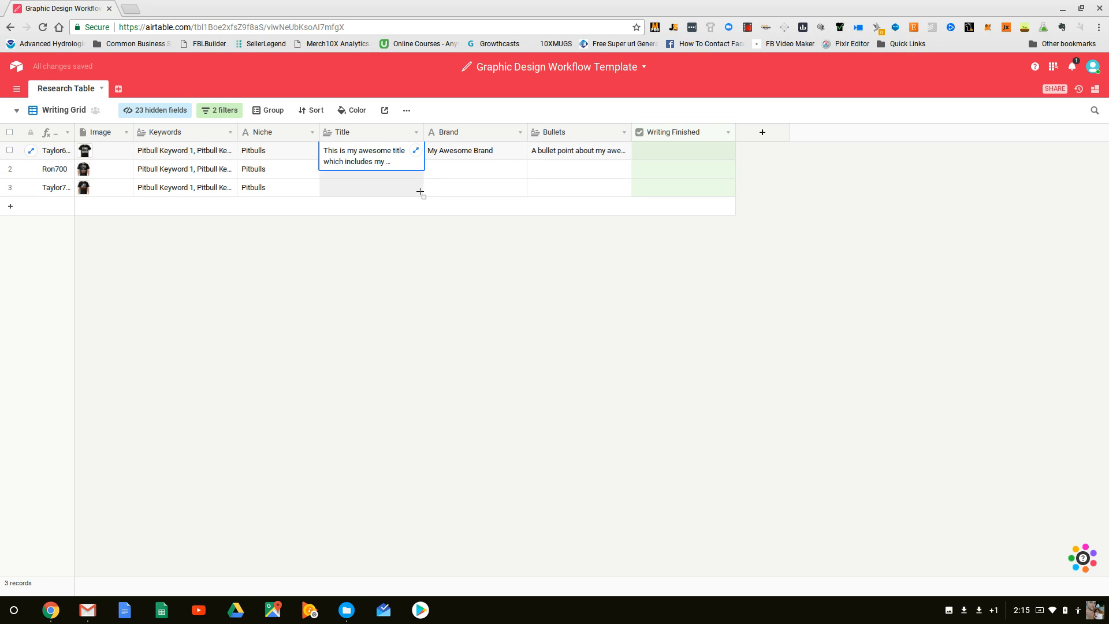
left_click(494, 150)
left_click_drag(528, 160, 521, 179)
left_click(598, 156)
left_click_drag(631, 171, 626, 195)
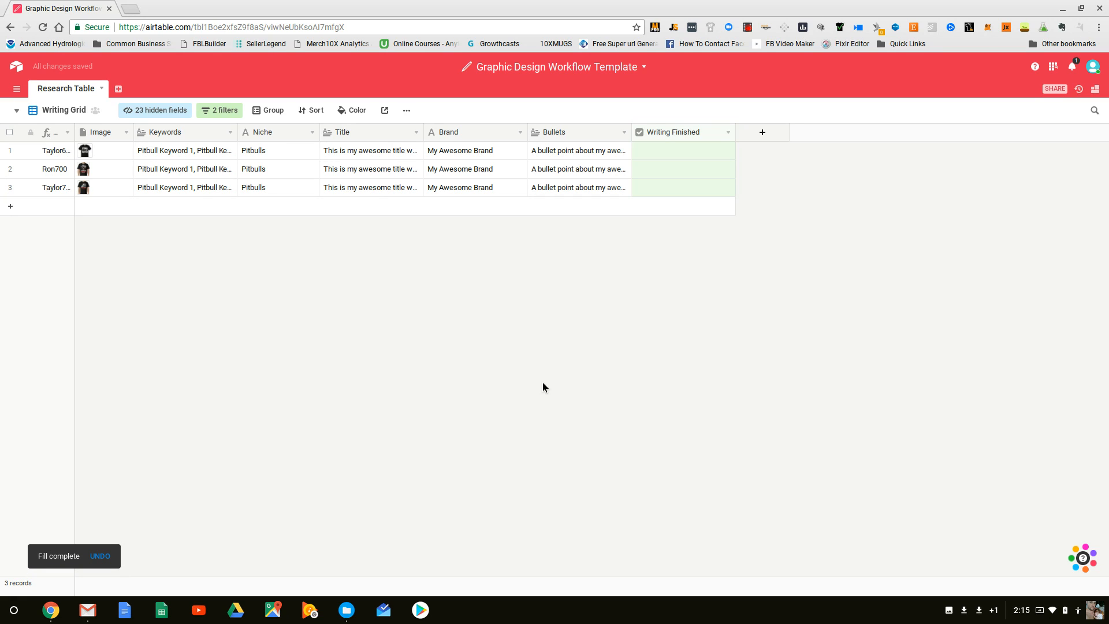
- Tick Writing Finished for all three records in the Writing Grid
left_click(681, 151)
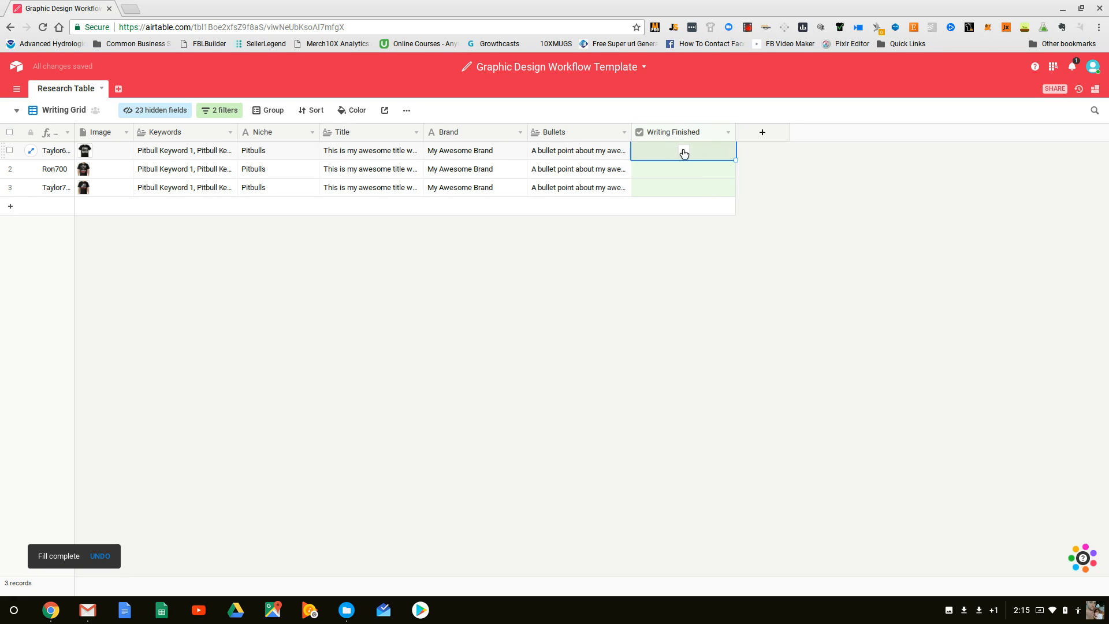
left_click(684, 151)
left_click(683, 152)
left_click(683, 151)
left_click(681, 153)
left_click(683, 150)
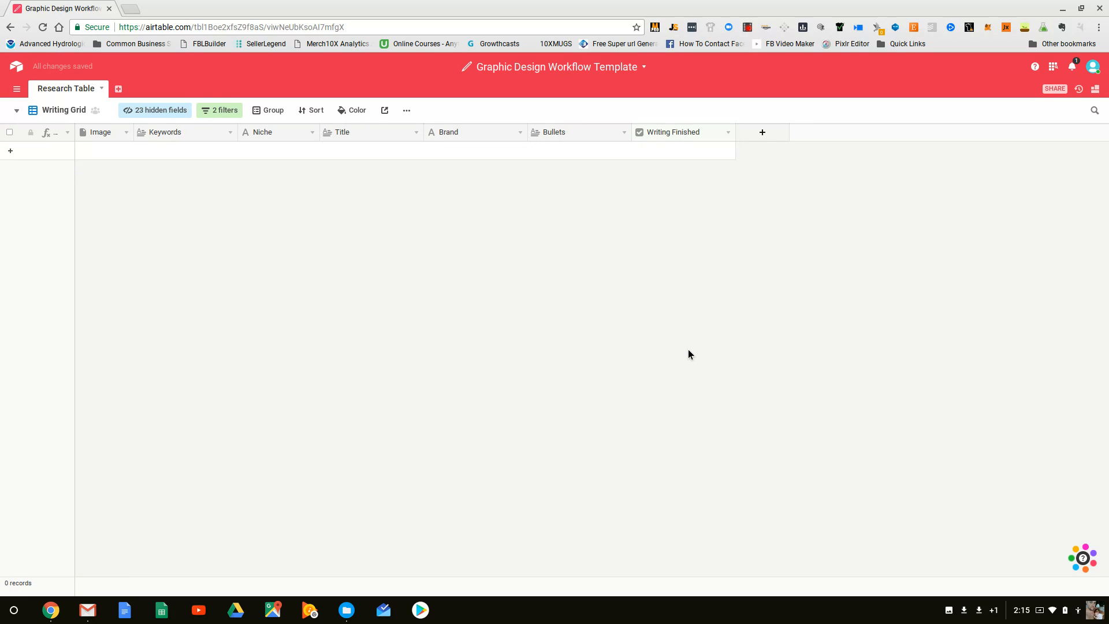
- Open the Upload Grid view and review its filter conditions
left_click(15, 111)
left_click(116, 203)
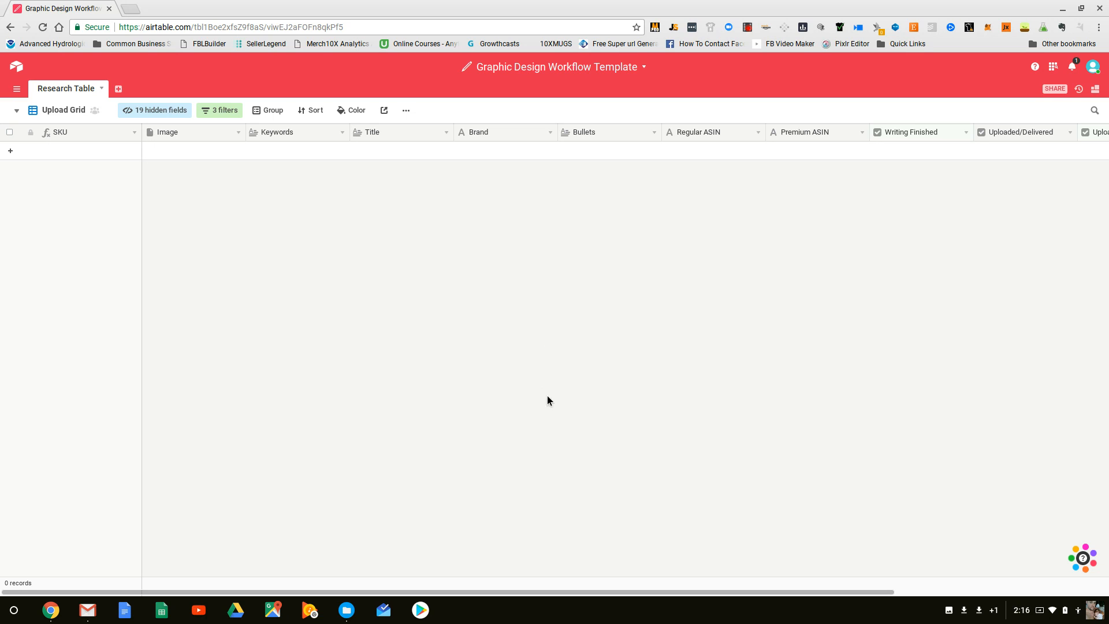
left_click(219, 110)
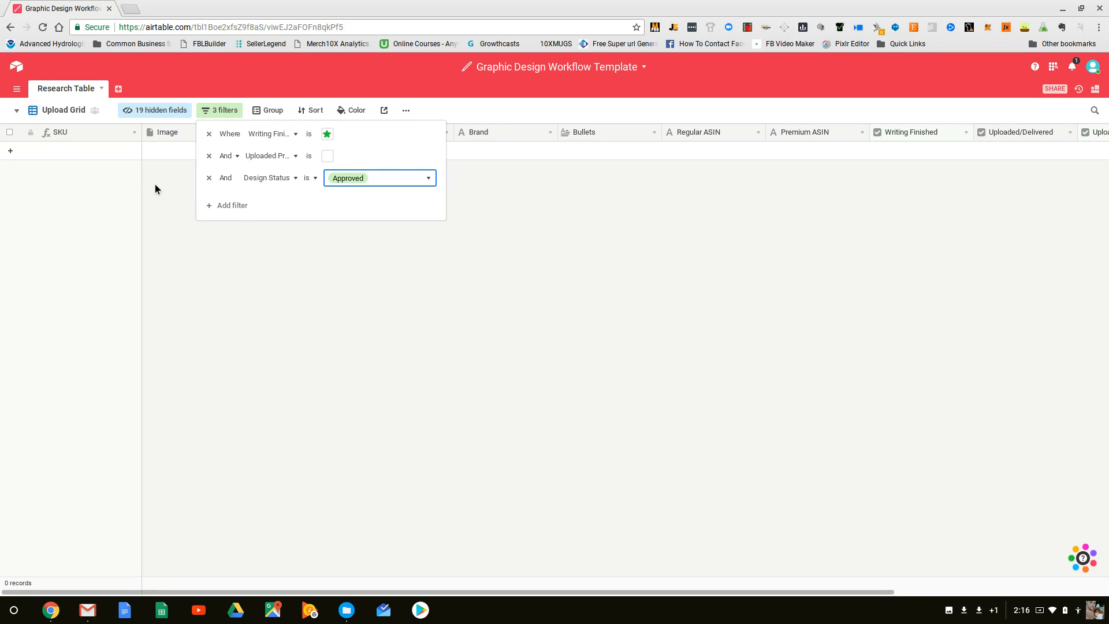
left_click(304, 285)
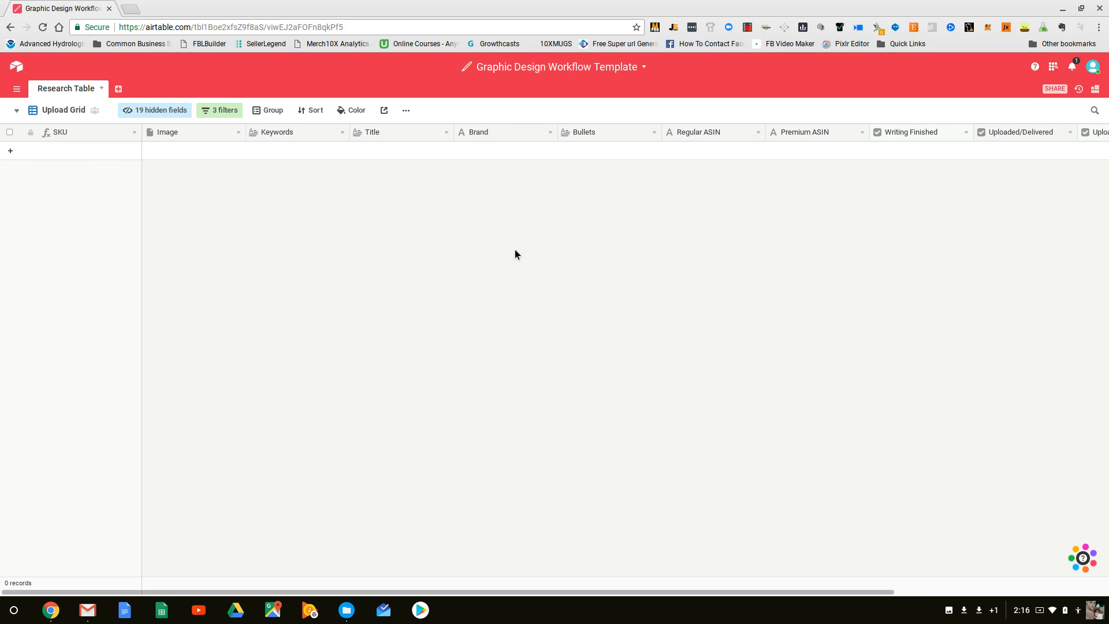
- Open the first designer's Design Board and move its uncategorized shirt card to Design Done
left_click(15, 113)
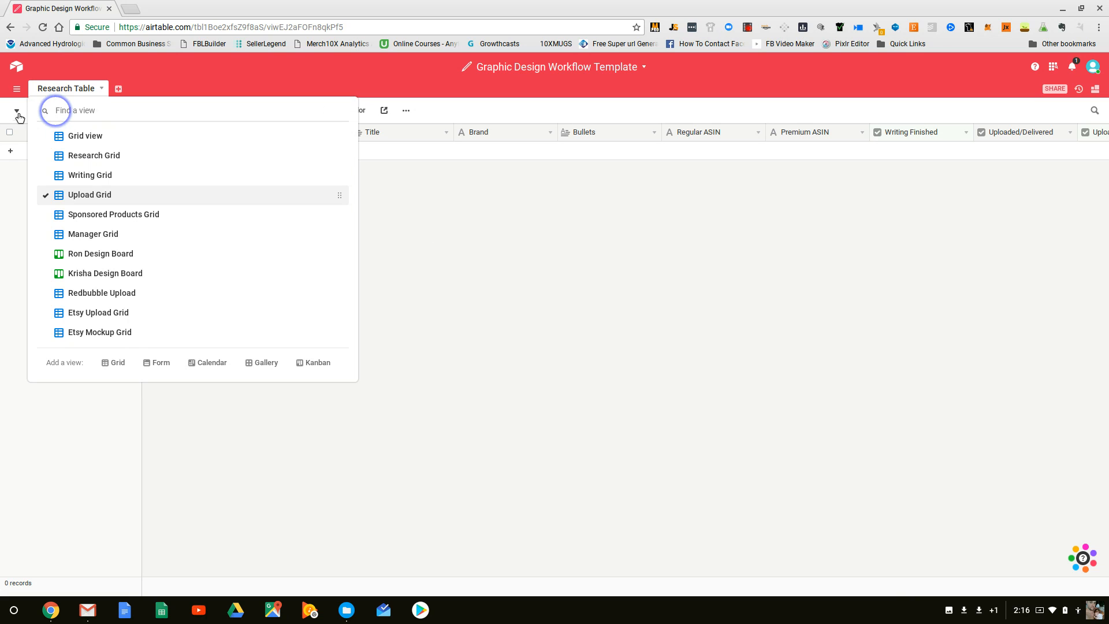
left_click(118, 257)
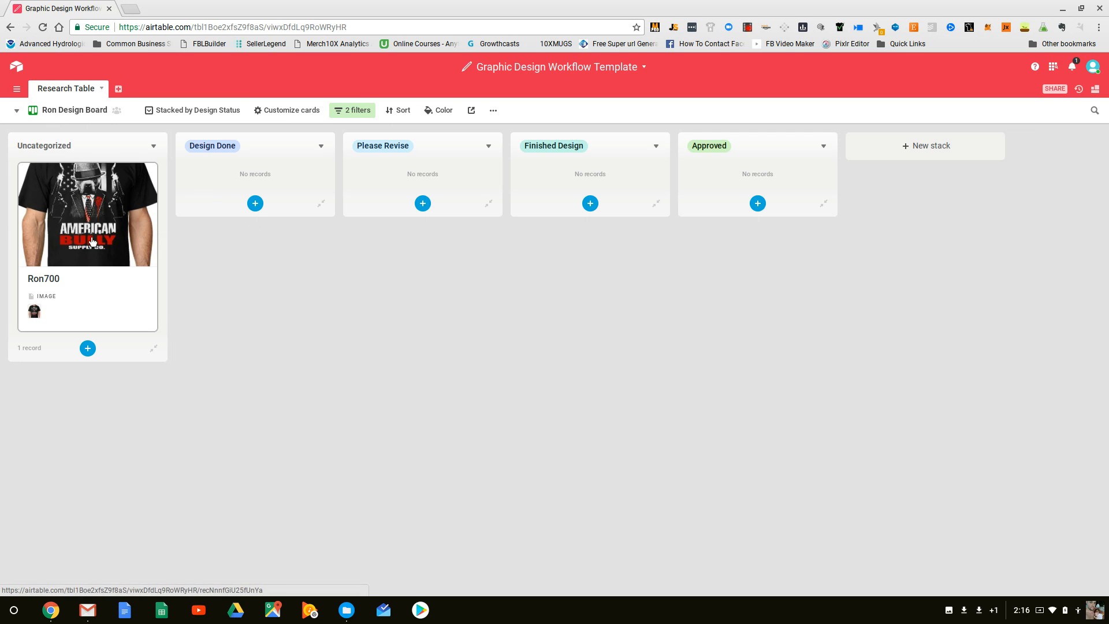
left_click(54, 217)
left_click(993, 406)
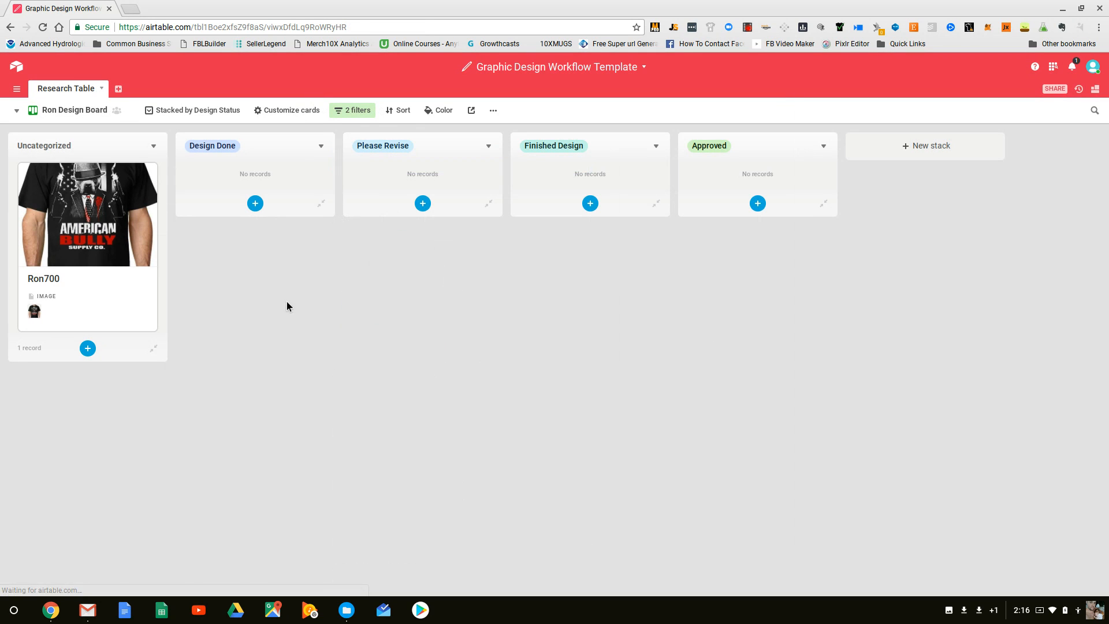
left_click(141, 326)
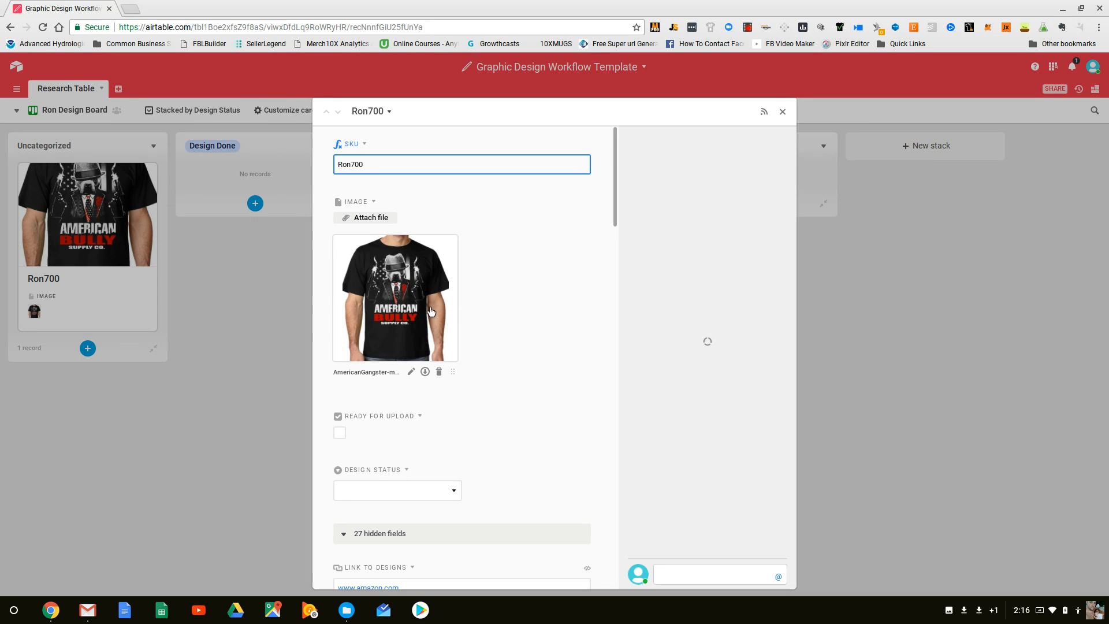
left_click(171, 283)
left_click_drag(108, 229, 271, 228)
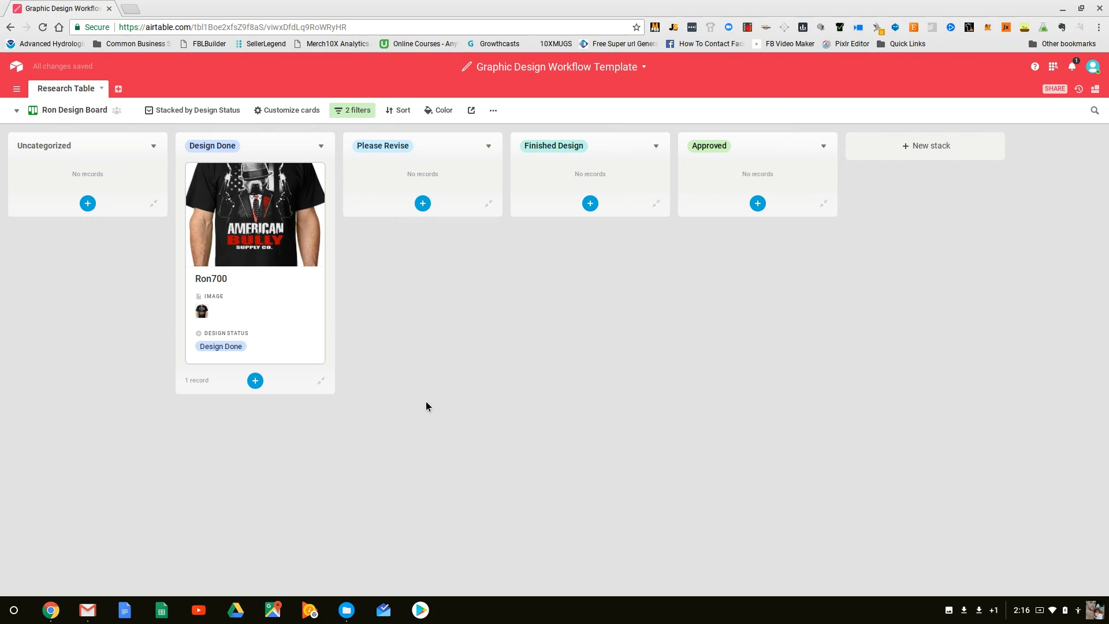
- Draft the comment "Please revise this design - Here are the revisions I would like:" on the Design Done card and close the record without posting
left_click(276, 249)
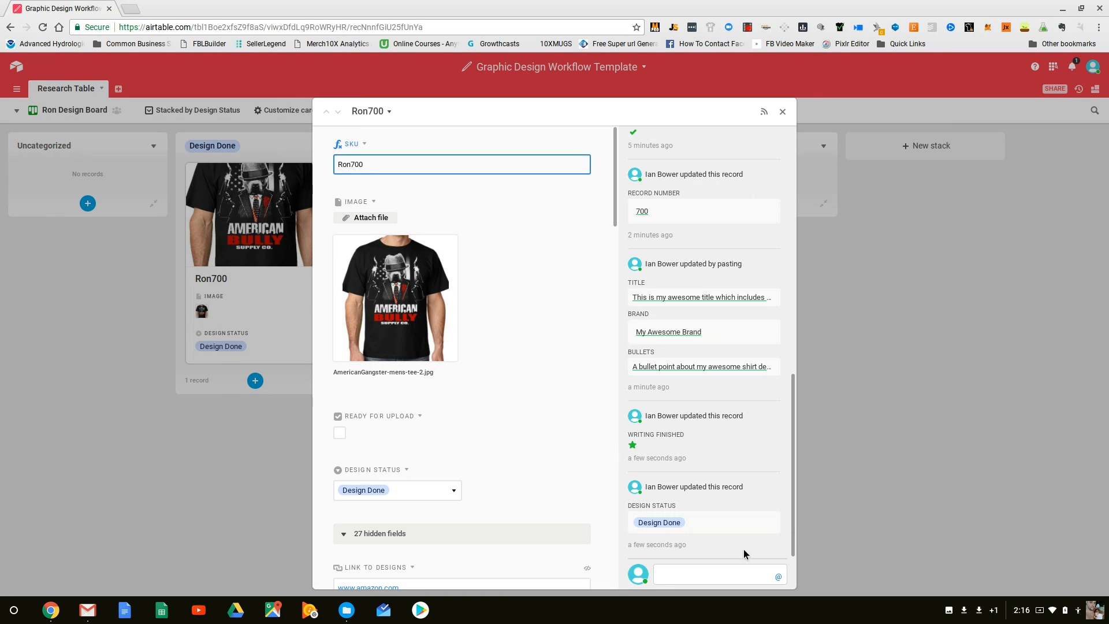
left_click(670, 573)
type("Please revise")
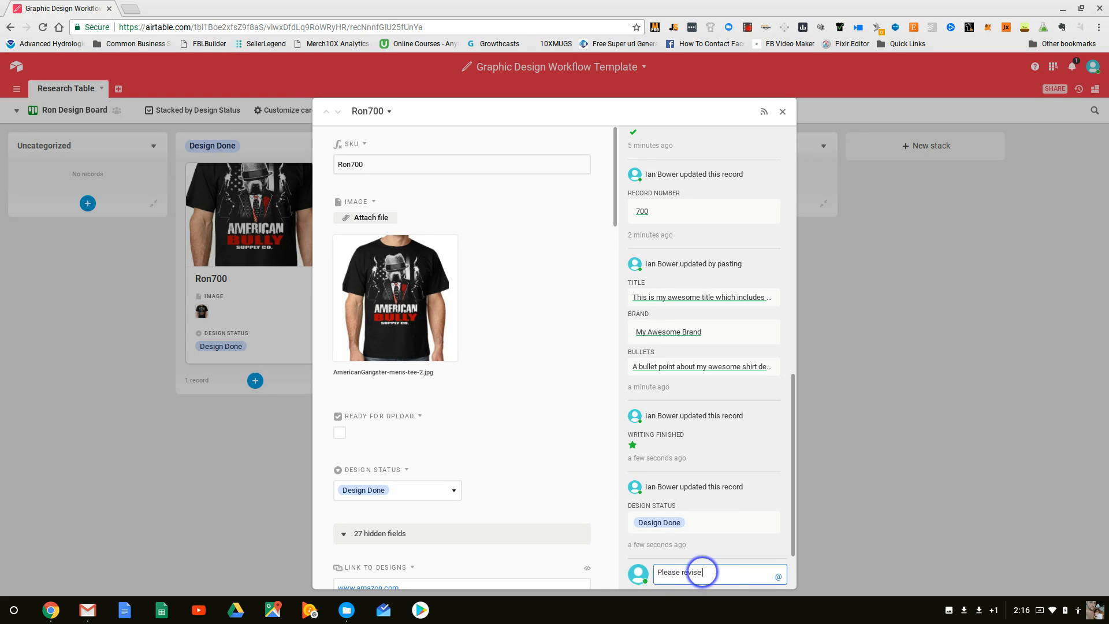
type(" this design - Her")
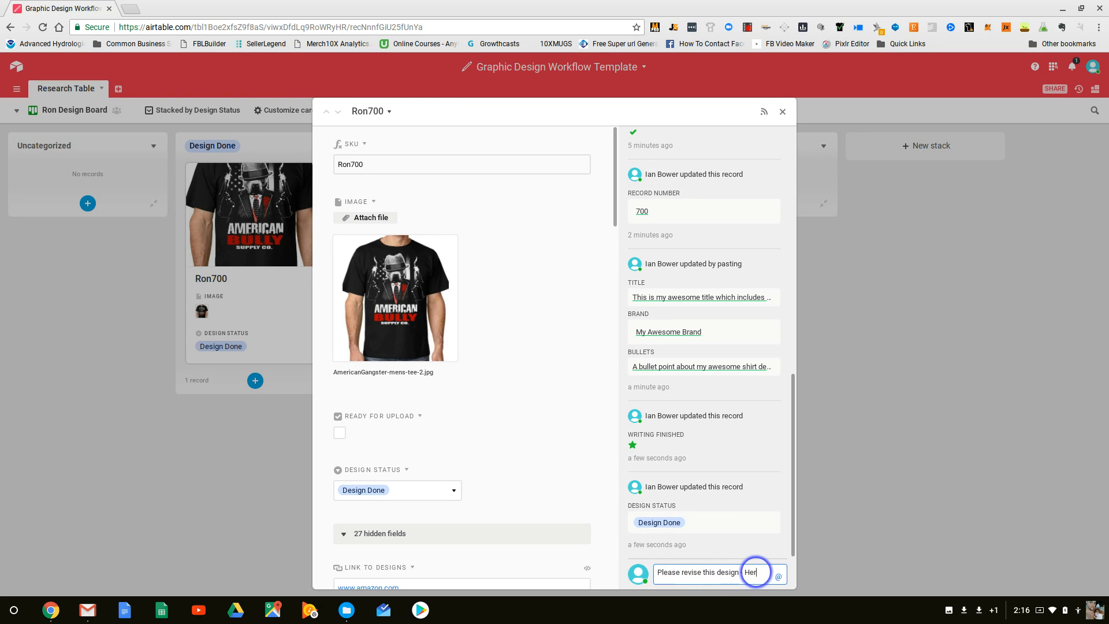
type("e are the r")
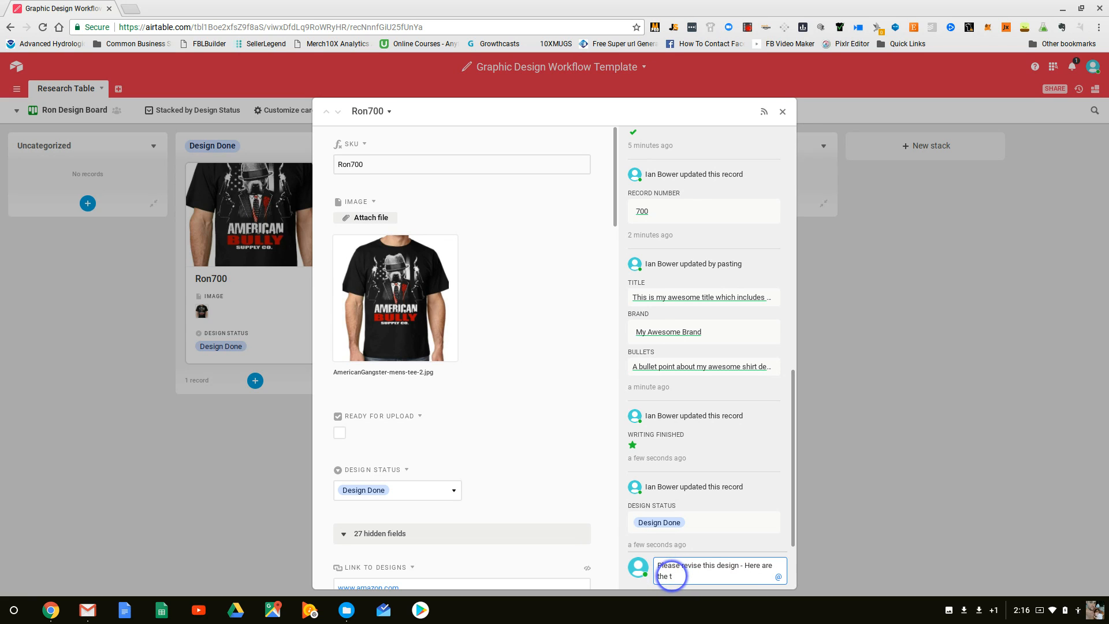
type("evisions I woul")
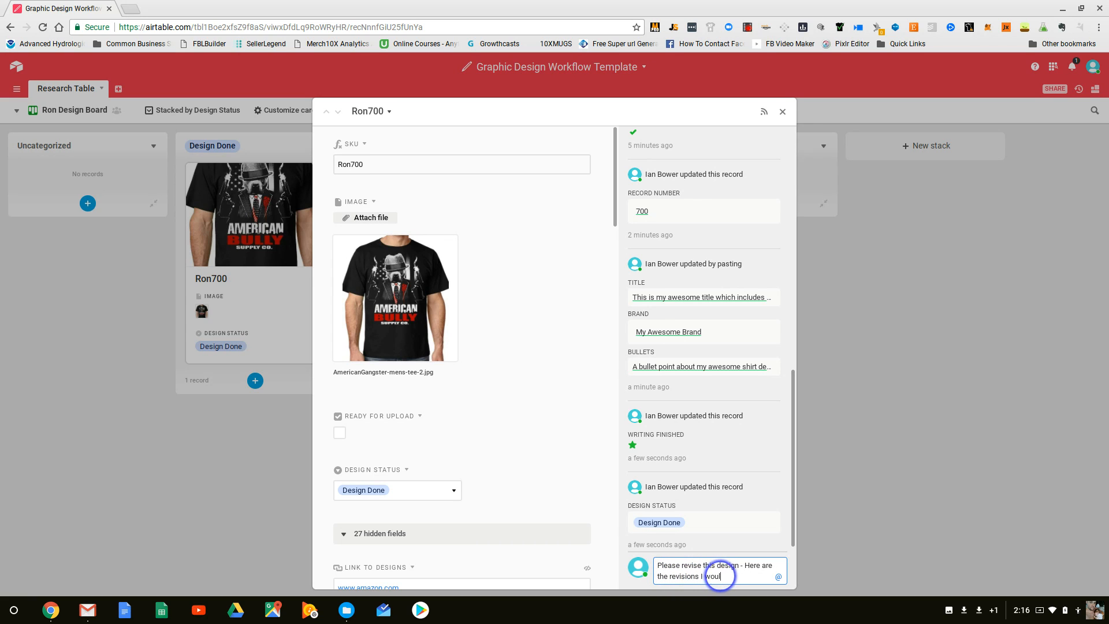
type("d like")
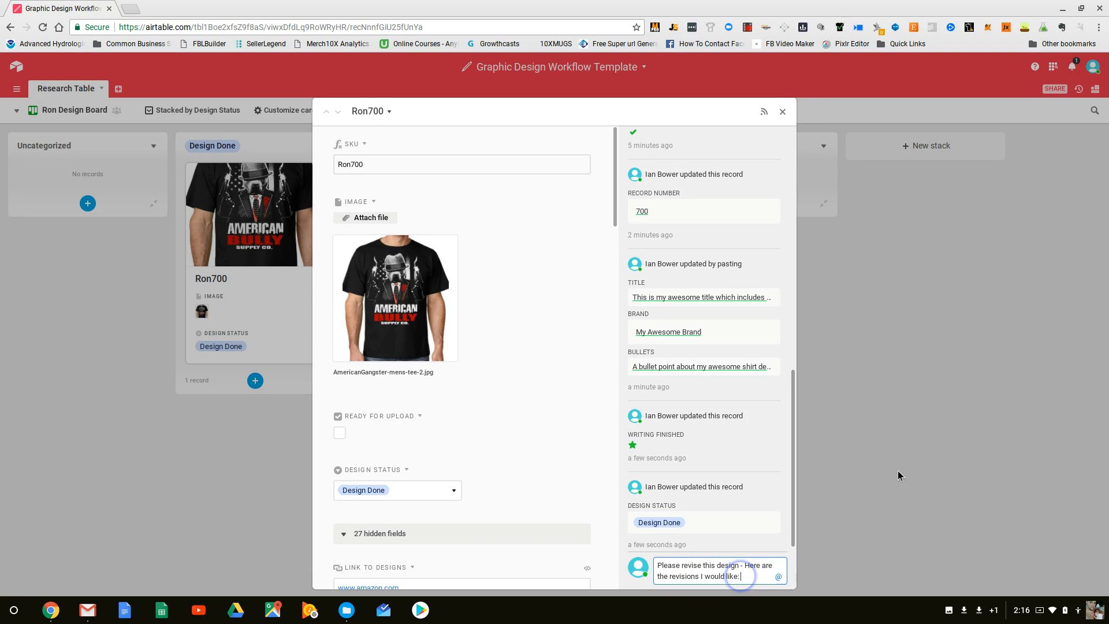
left_click(898, 475)
mouse_move(259, 228)
left_mouse_down()
mouse_move(445, 228)
mouse_move(260, 228)
left_mouse_up()
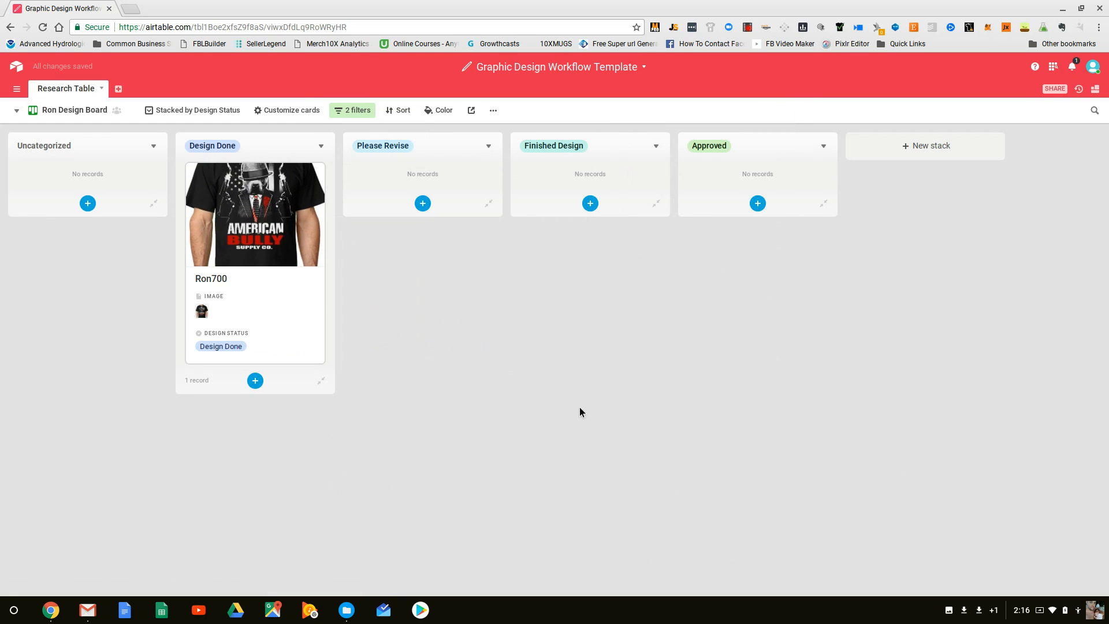
- Move the American Bully card through Finished Design to Approved and review the board's filter conditions
left_click_drag(265, 234, 594, 231)
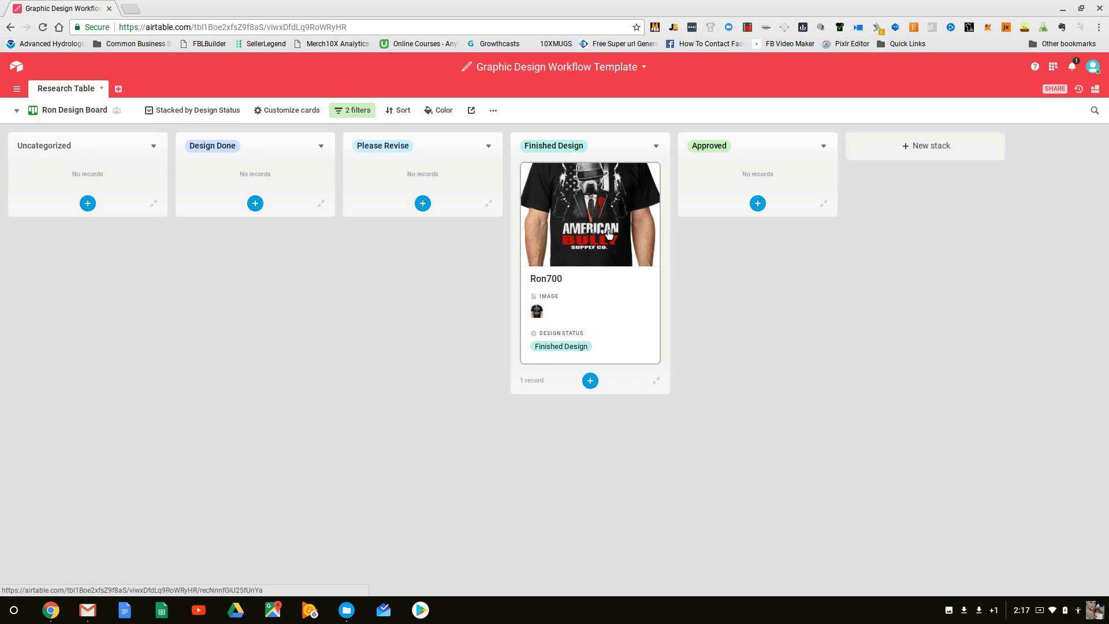
left_click_drag(586, 235, 754, 237)
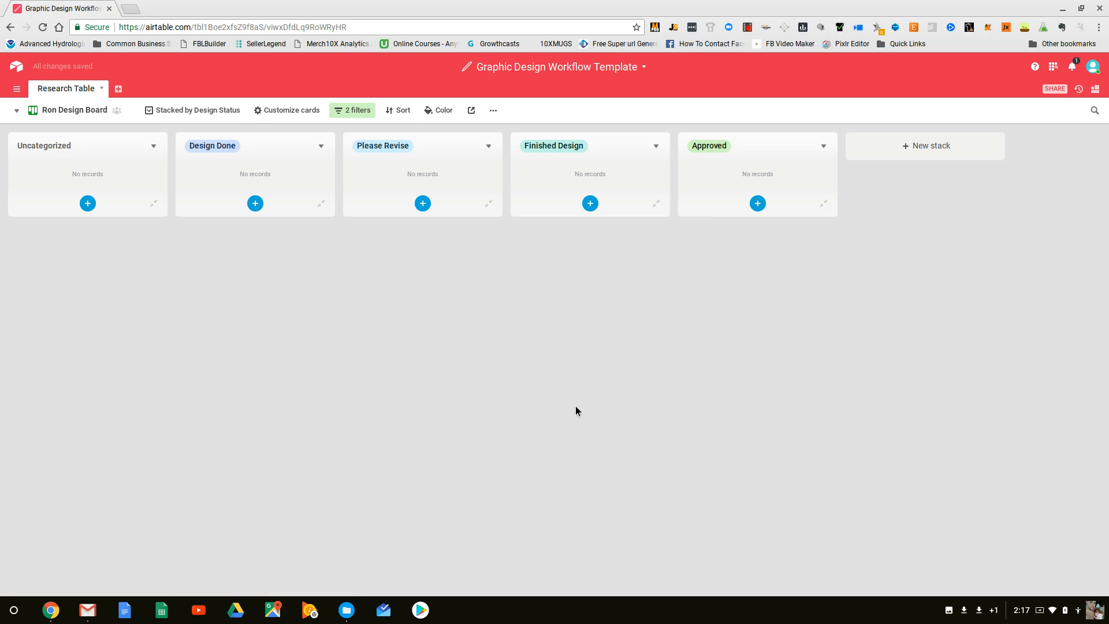
left_click(353, 110)
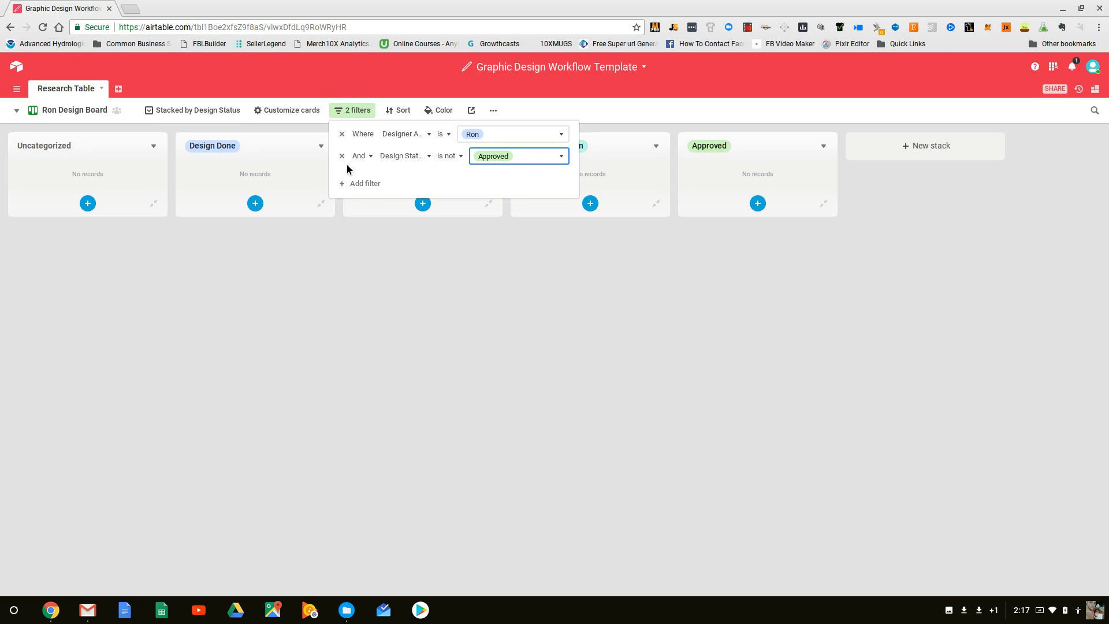
left_click(596, 382)
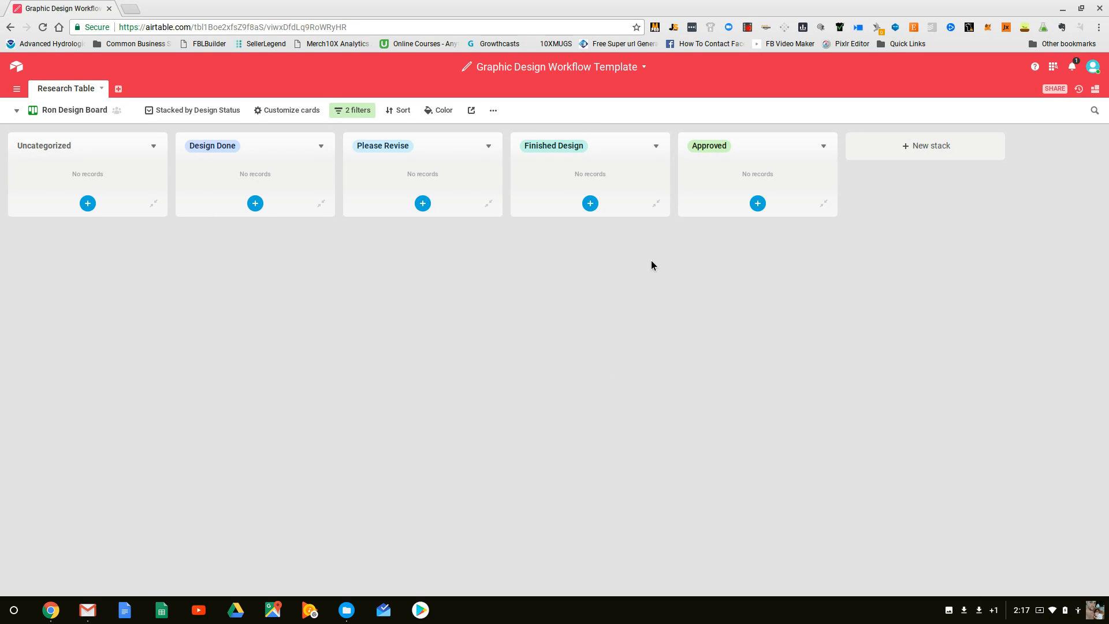
- Open the second designer's Design Board and replace the designer name in its view name with the one used in its cards' SKUs
left_click(16, 111)
left_click(117, 281)
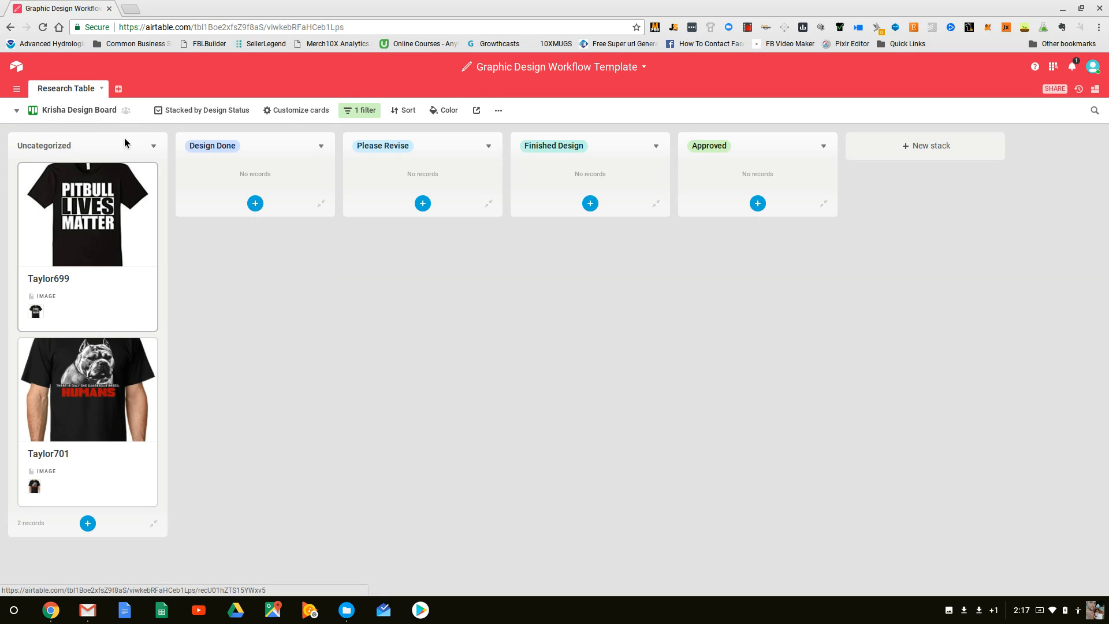
left_click(64, 110)
left_click(599, 317)
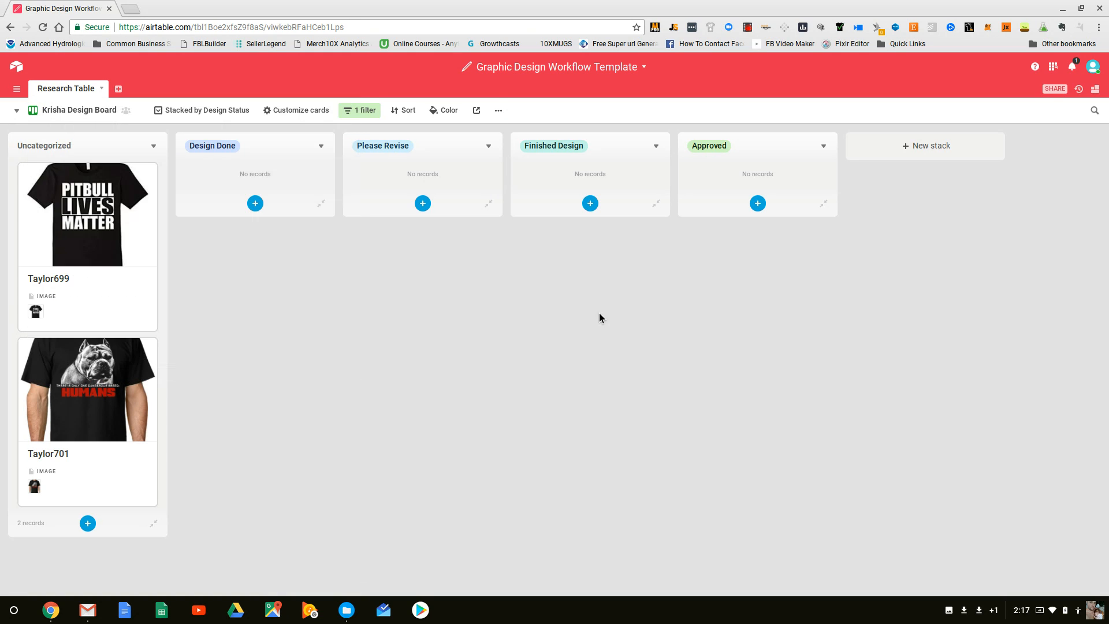
left_click(499, 112)
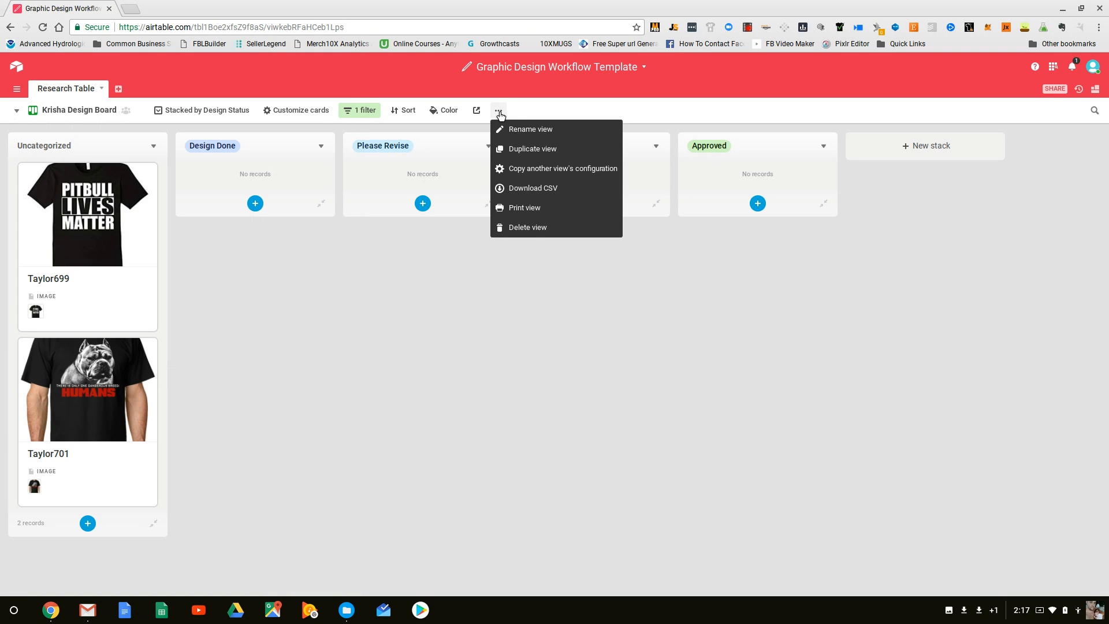
left_click(524, 133)
left_click(53, 110)
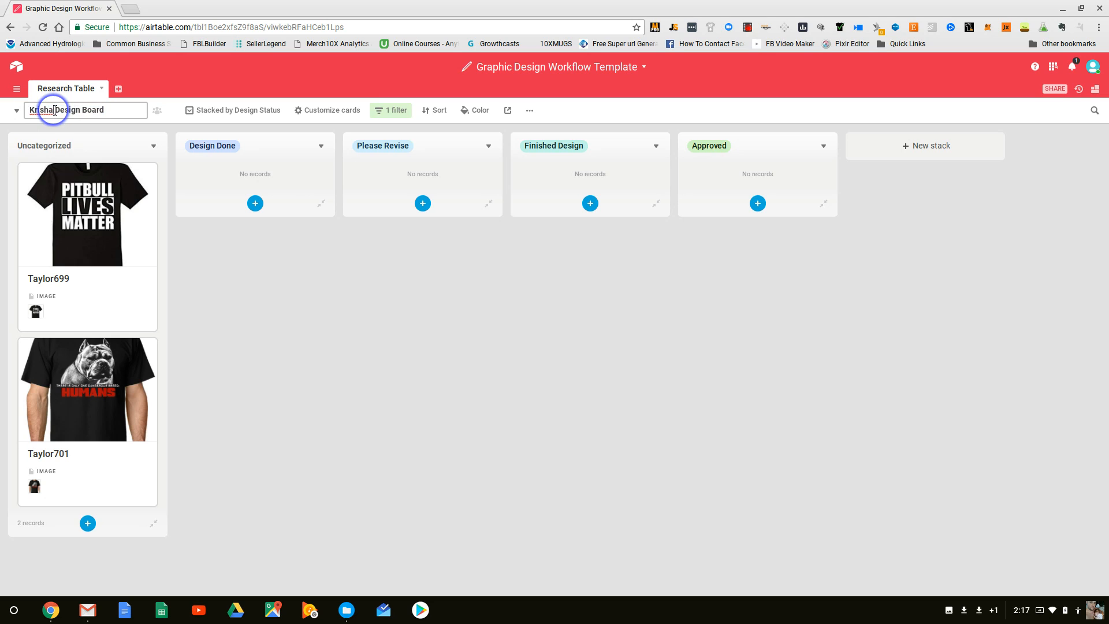
left_click_drag(55, 110, 25, 110)
type("Taylor")
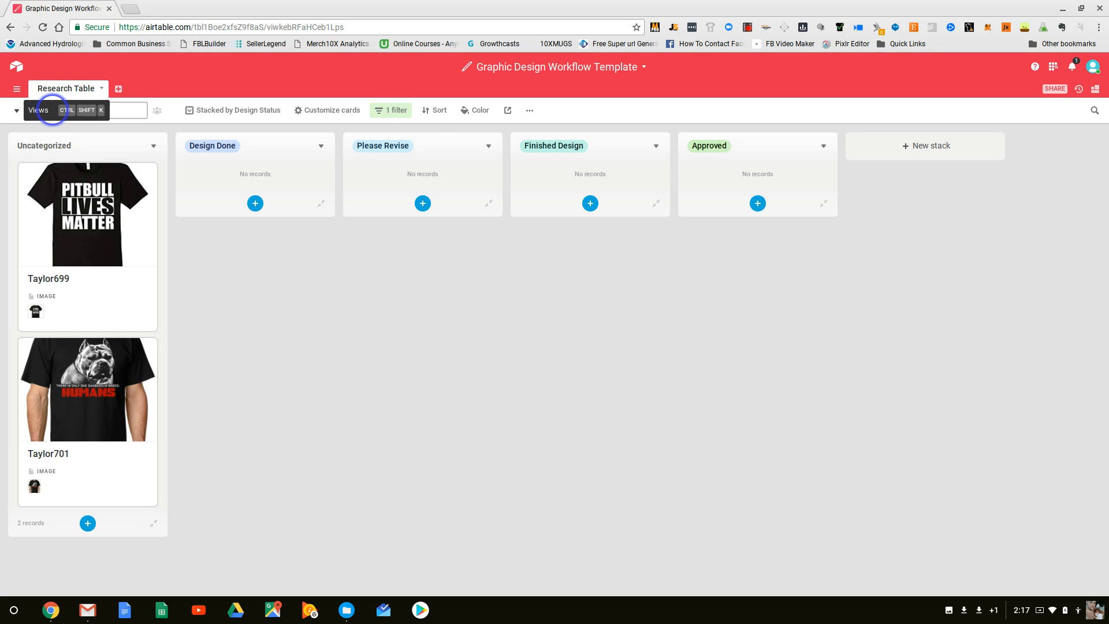
type(" Design Board")
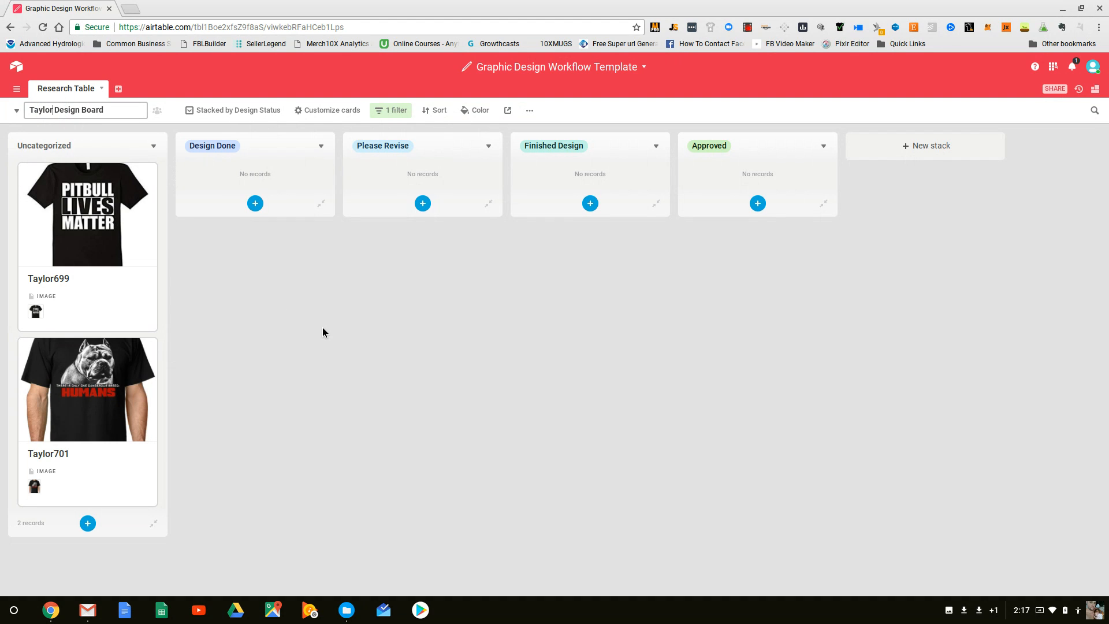
left_click(326, 327)
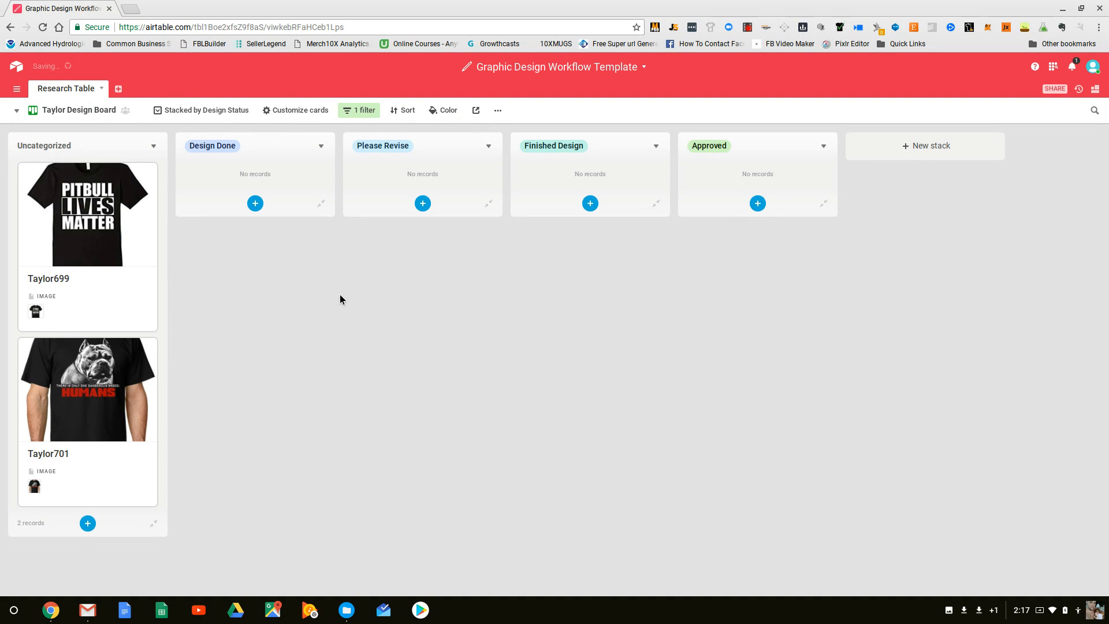
- Move the Pitbull Lives Matter card to Finished Design and the Humans card to Please Revise
left_click_drag(90, 231, 572, 230)
left_click_drag(107, 210, 404, 219)
- Open the Upload Grid and examine the approved record's listing text, ASIN and upload status fields
left_click(55, 110)
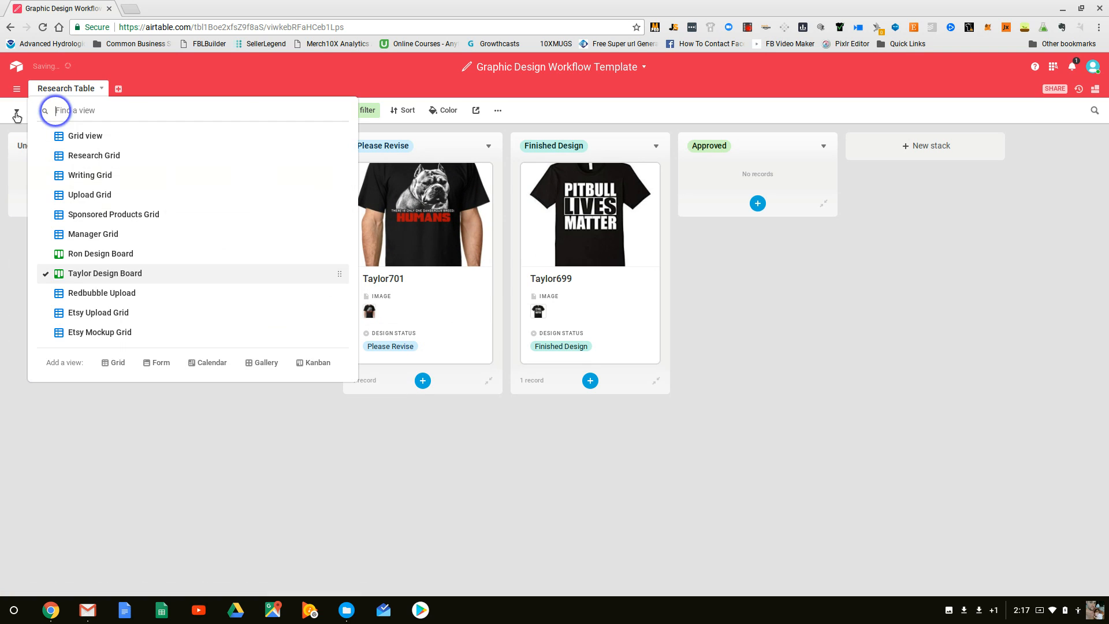
left_click(130, 195)
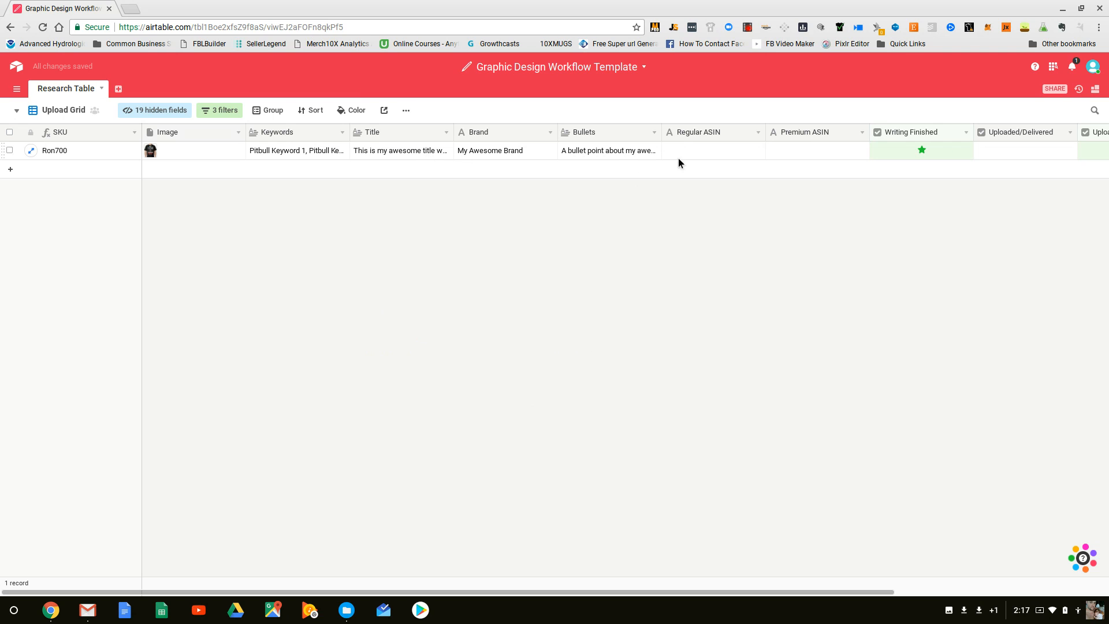
left_click_drag(571, 593, 474, 580)
left_click_drag(497, 592, 653, 595)
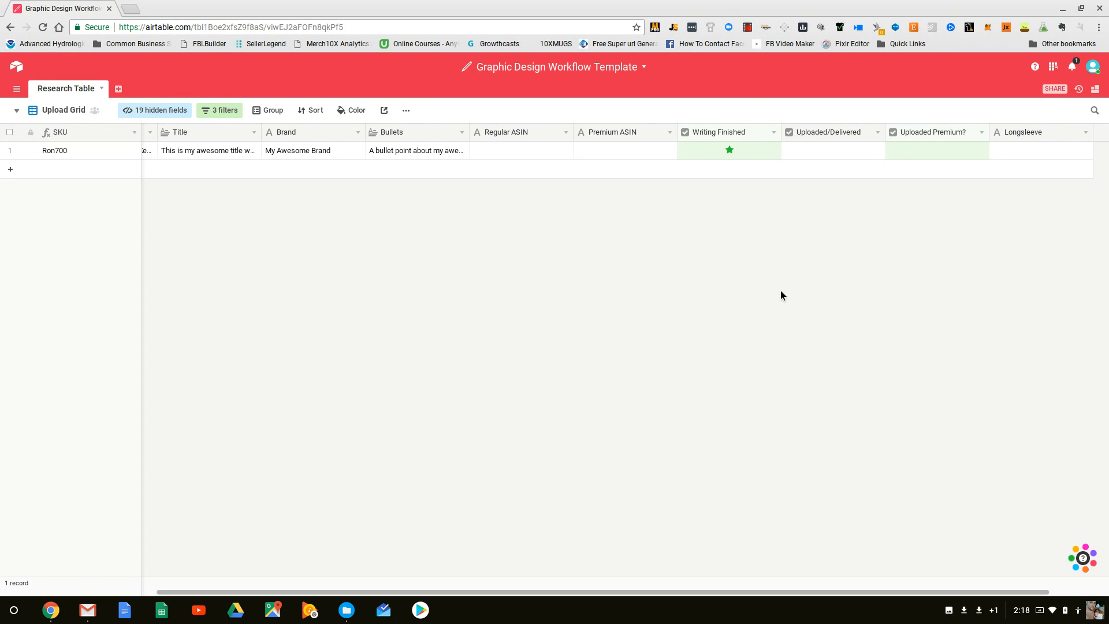
left_click_drag(803, 596, 648, 595)
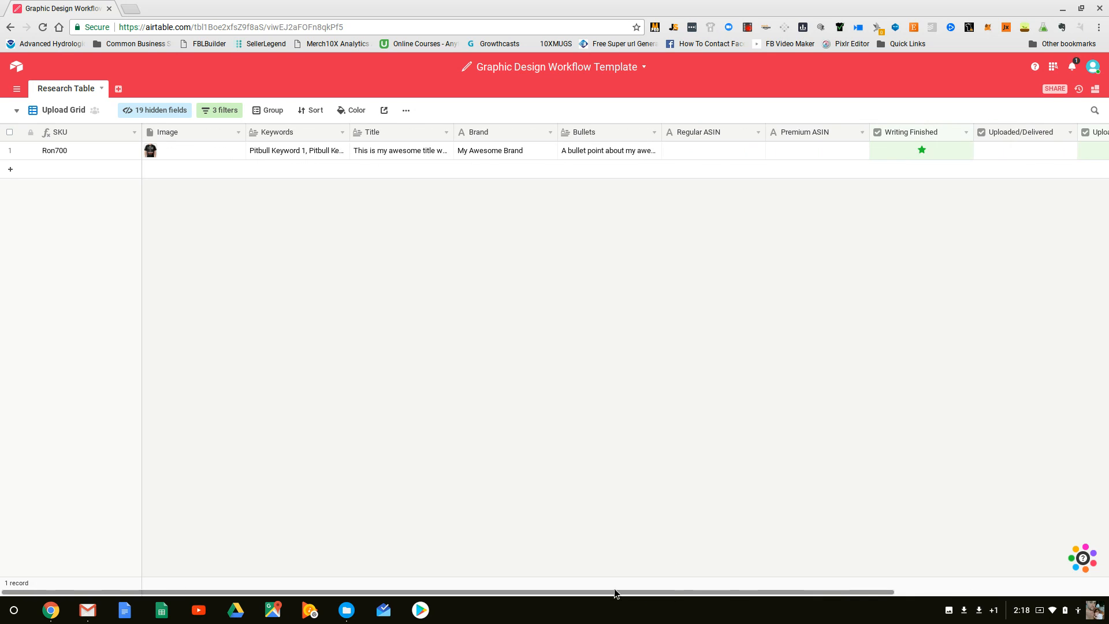
- Open the second designer's Design Board and move the Pitbull Lives Matter and Humans cards to Approved
left_click(15, 114)
left_click(836, 419)
left_click(17, 114)
left_click(75, 274)
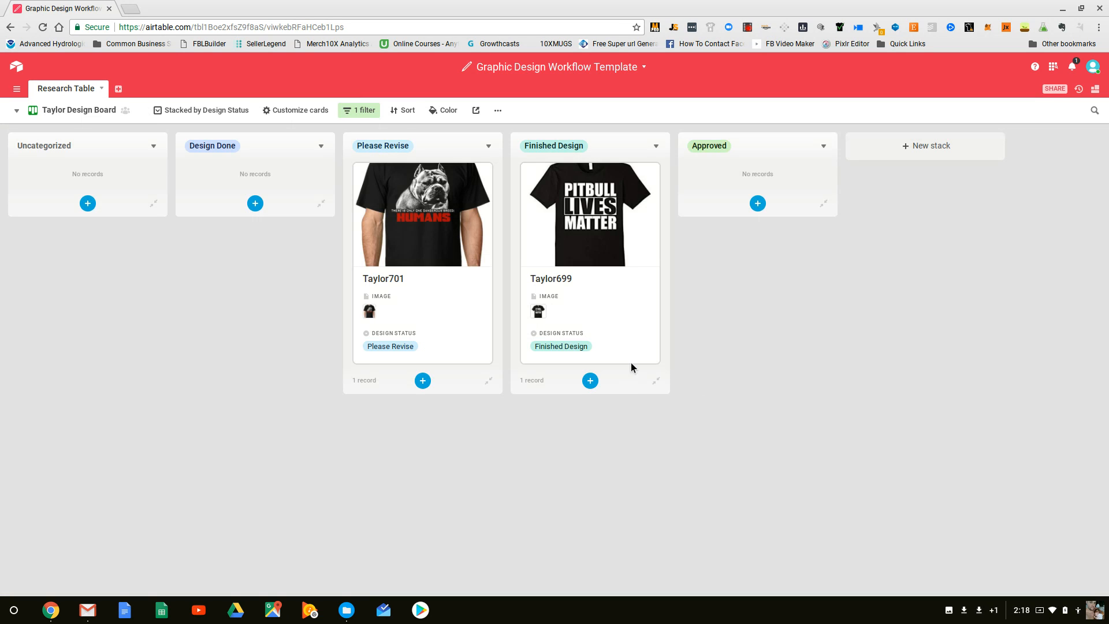
left_click_drag(631, 361, 757, 260)
left_click_drag(488, 219, 743, 278)
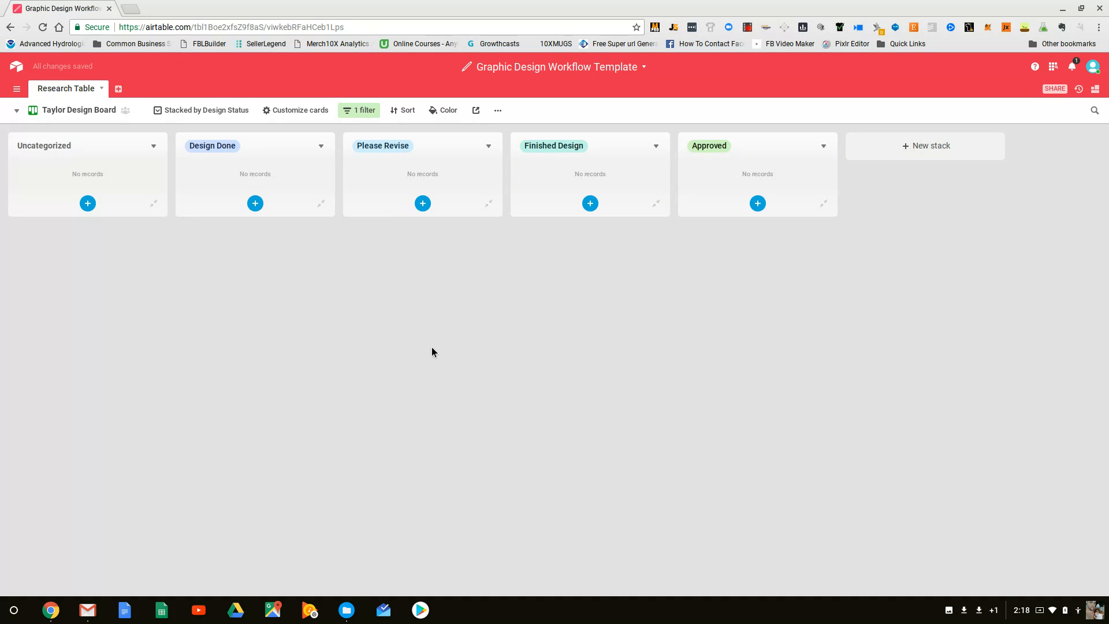
- Return to the Upload Grid and delete the Longsleeve field
left_click(16, 111)
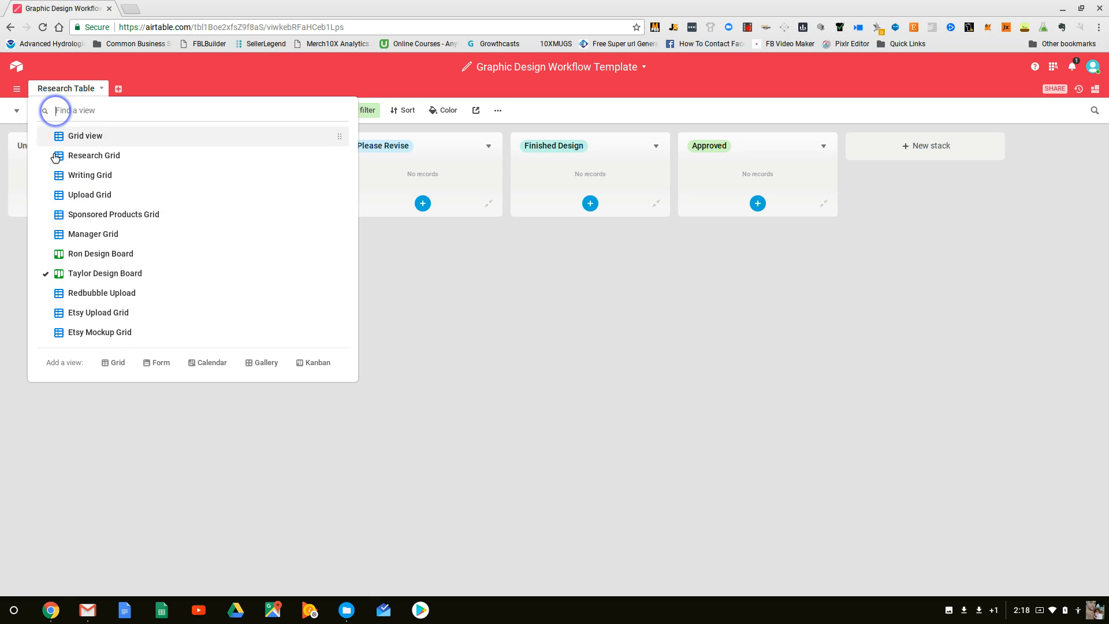
left_click(119, 198)
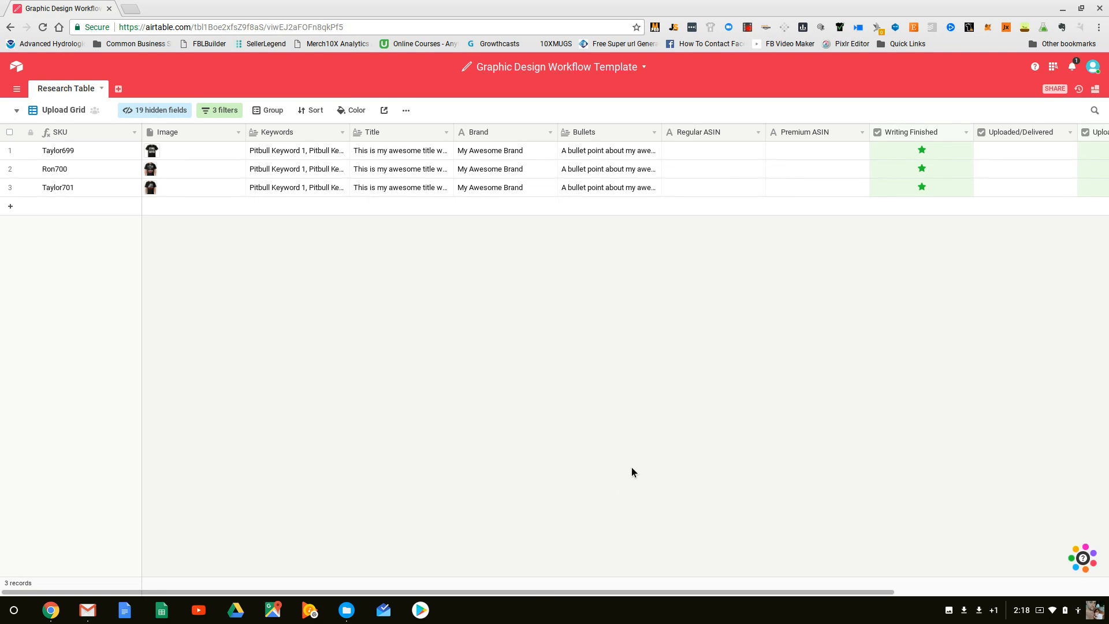
left_click_drag(546, 592, 696, 585)
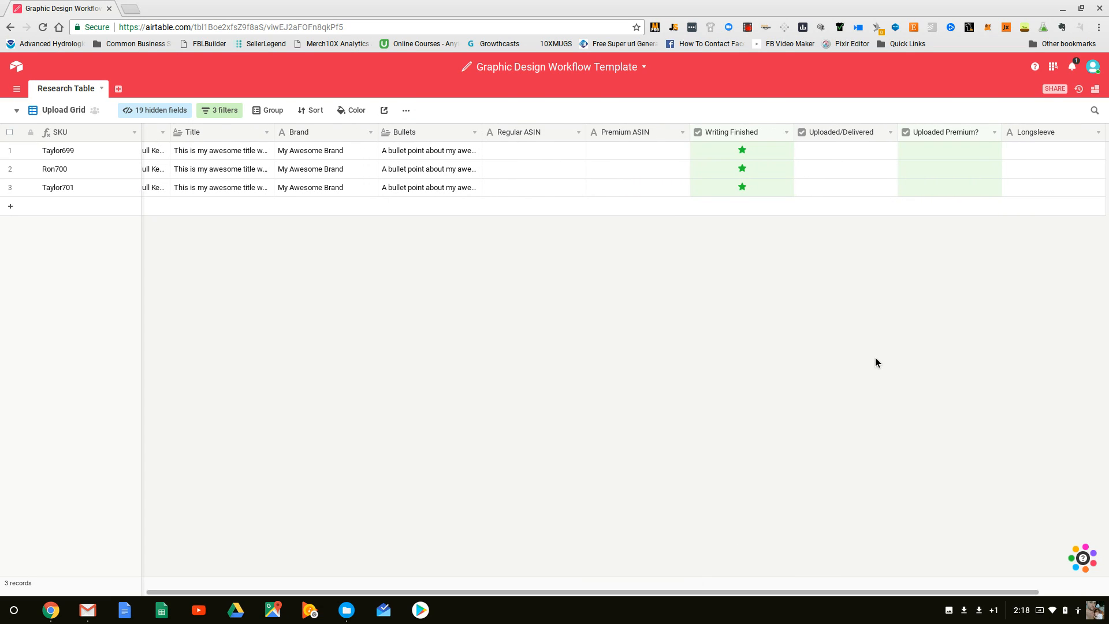
left_click(536, 152)
left_click(639, 151)
left_click(1052, 154)
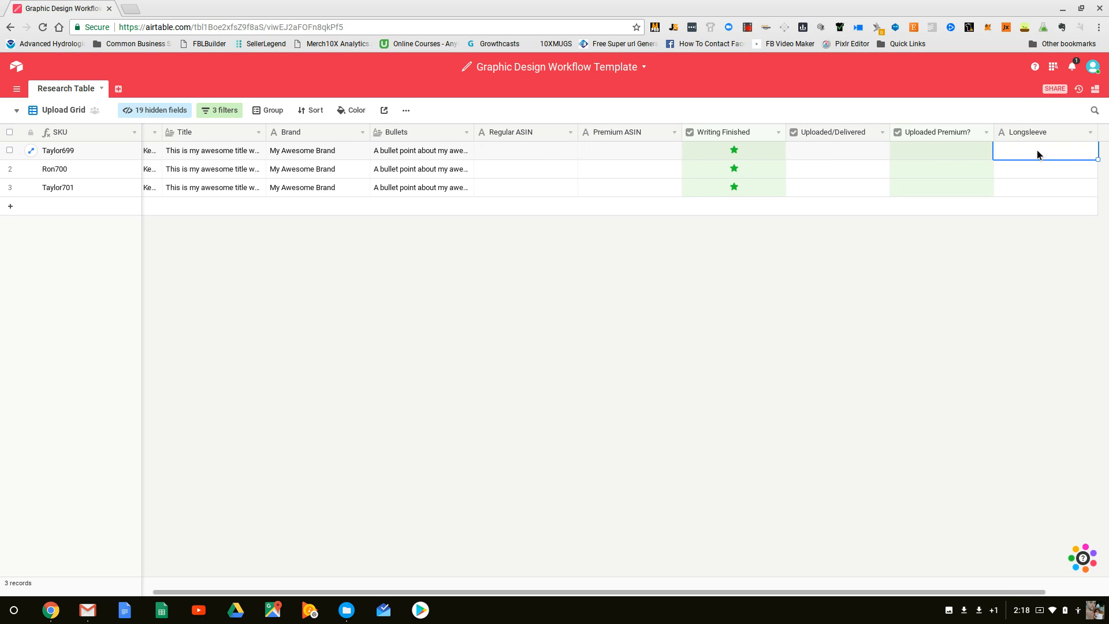
left_click(1090, 136)
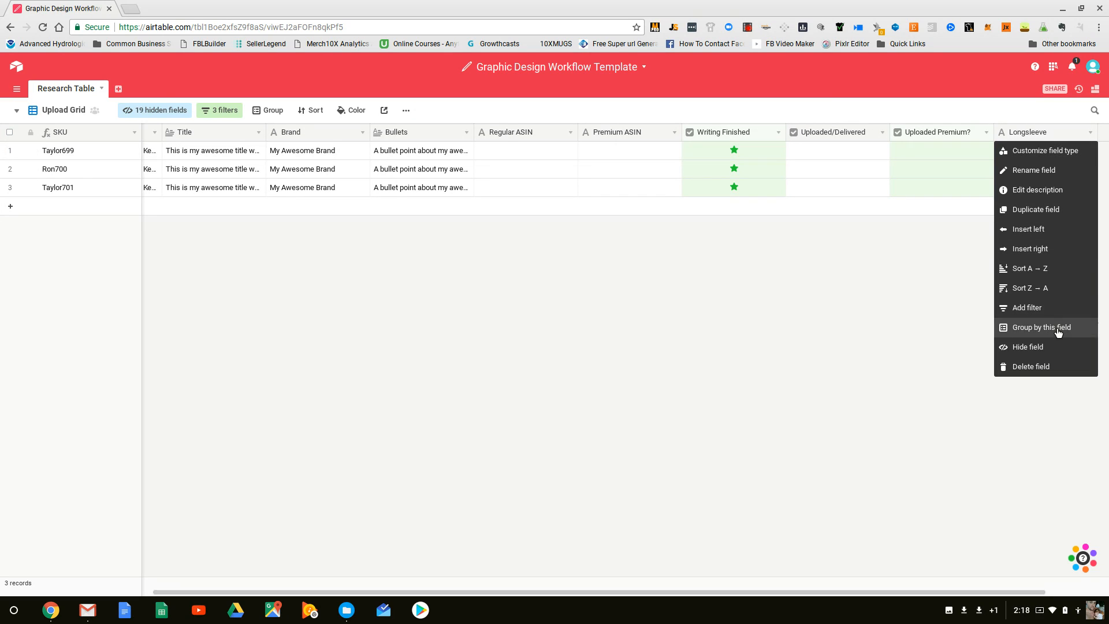
left_click(1028, 364)
left_click(875, 150)
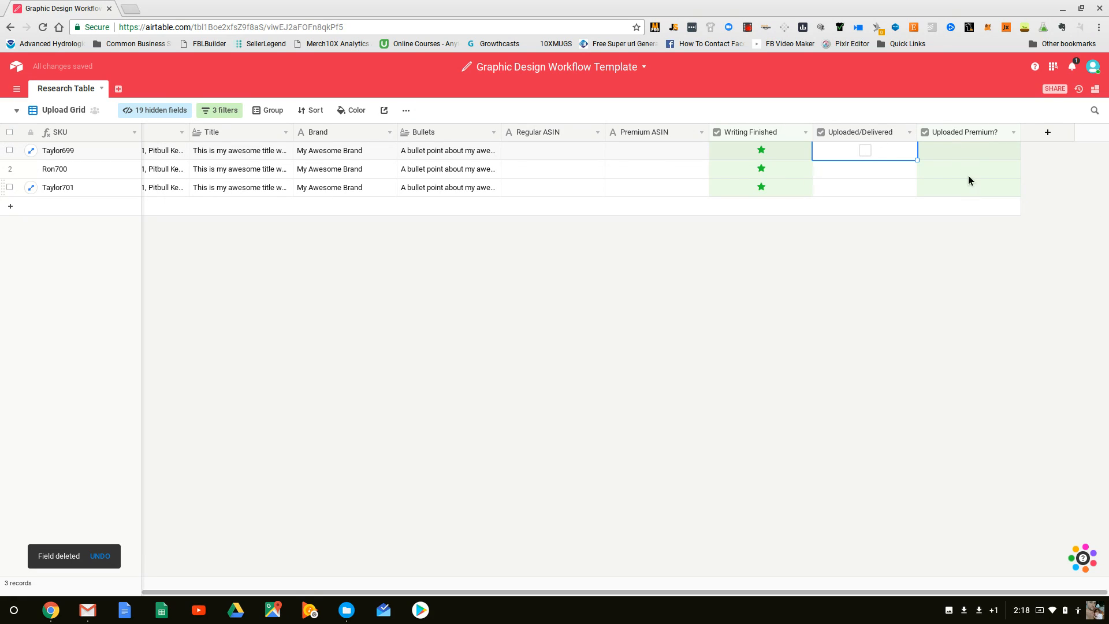
left_click(958, 256)
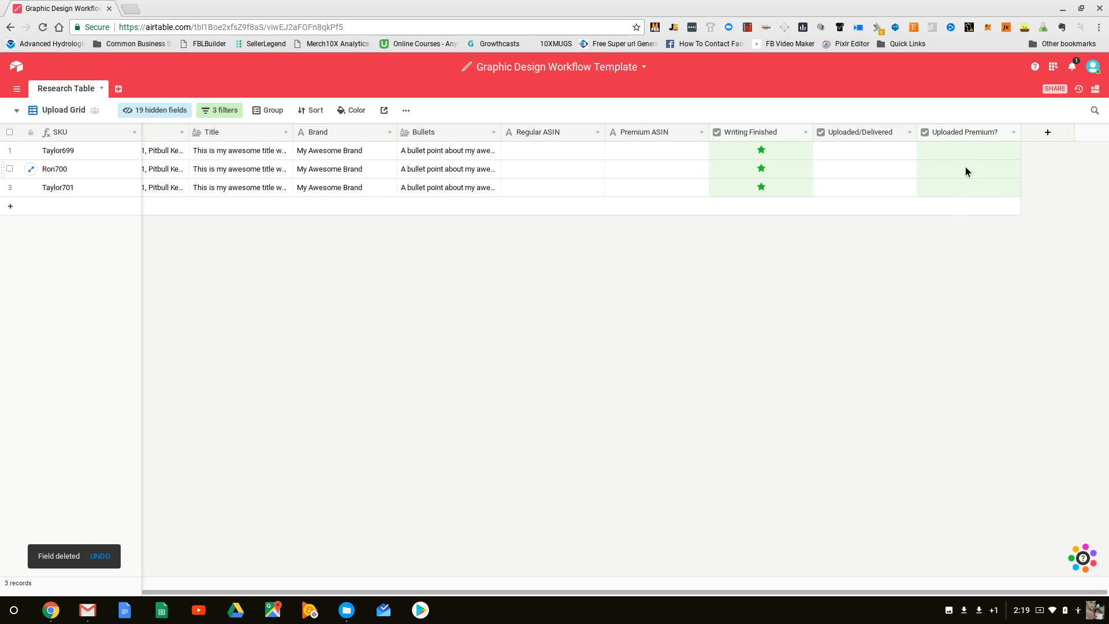
- Mark all three records in the Upload Grid as Uploaded/Delivered
left_click(862, 153)
left_click(864, 152)
left_click(865, 169)
left_click(865, 187)
- Enter "This is the ASIN" as the first record's Regular ASIN and fill it down to the other two records
left_click(547, 153)
type("T")
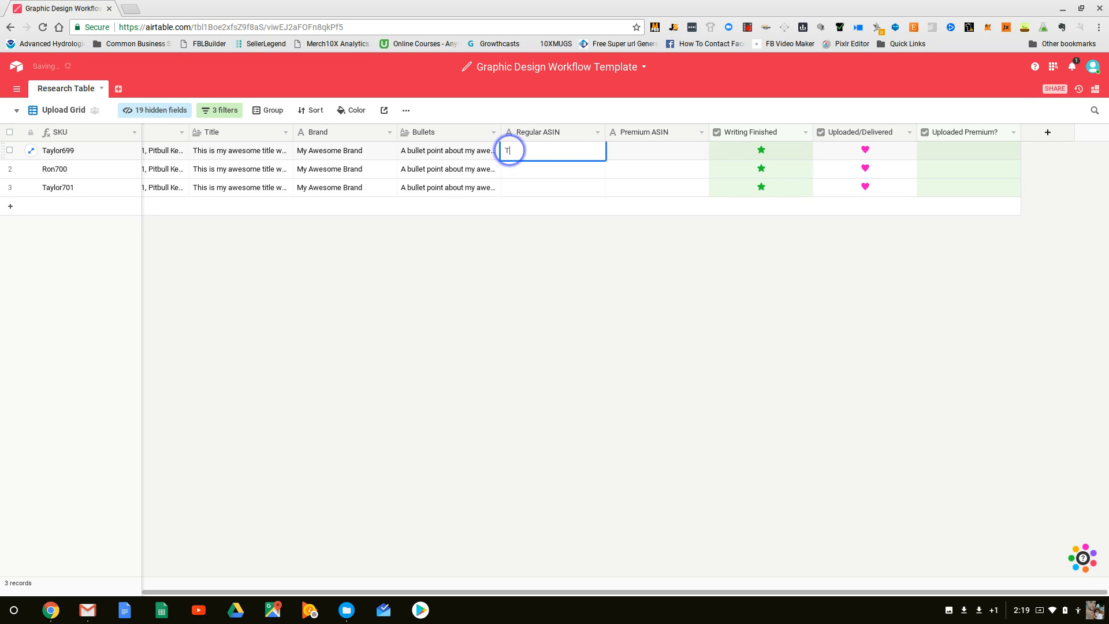
type("his is the ASIN")
key("Return")
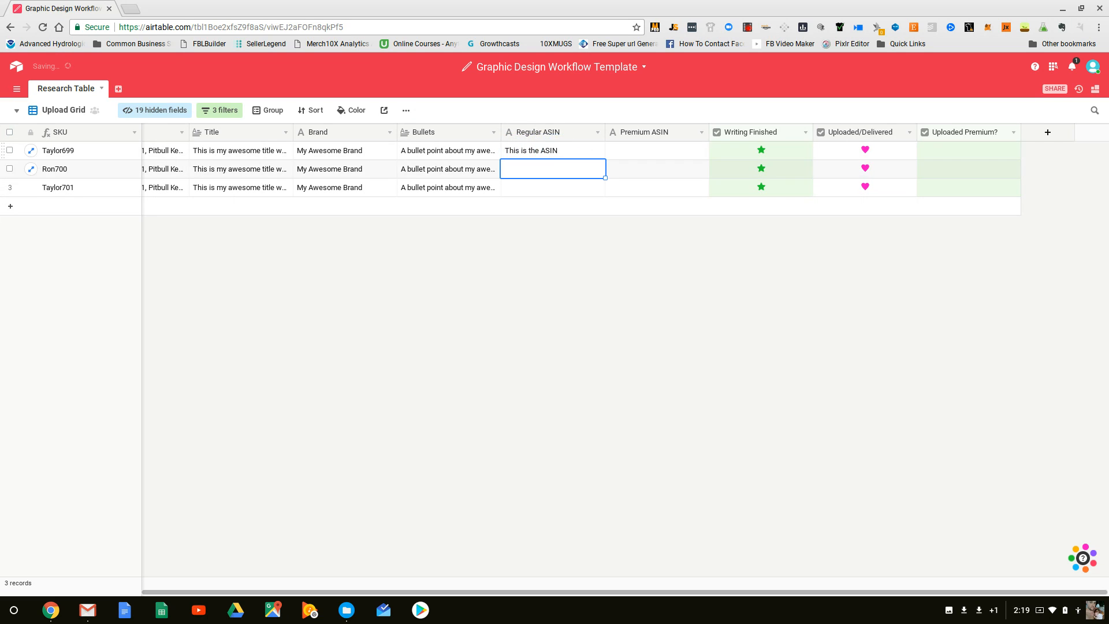
left_click(574, 154)
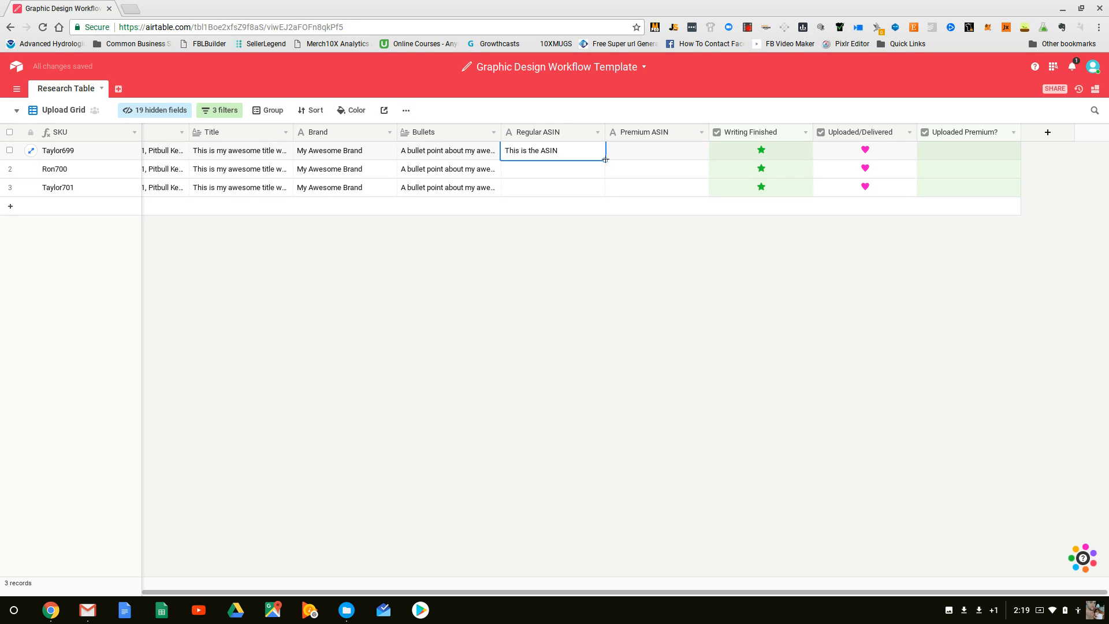
left_click_drag(600, 177, 611, 214)
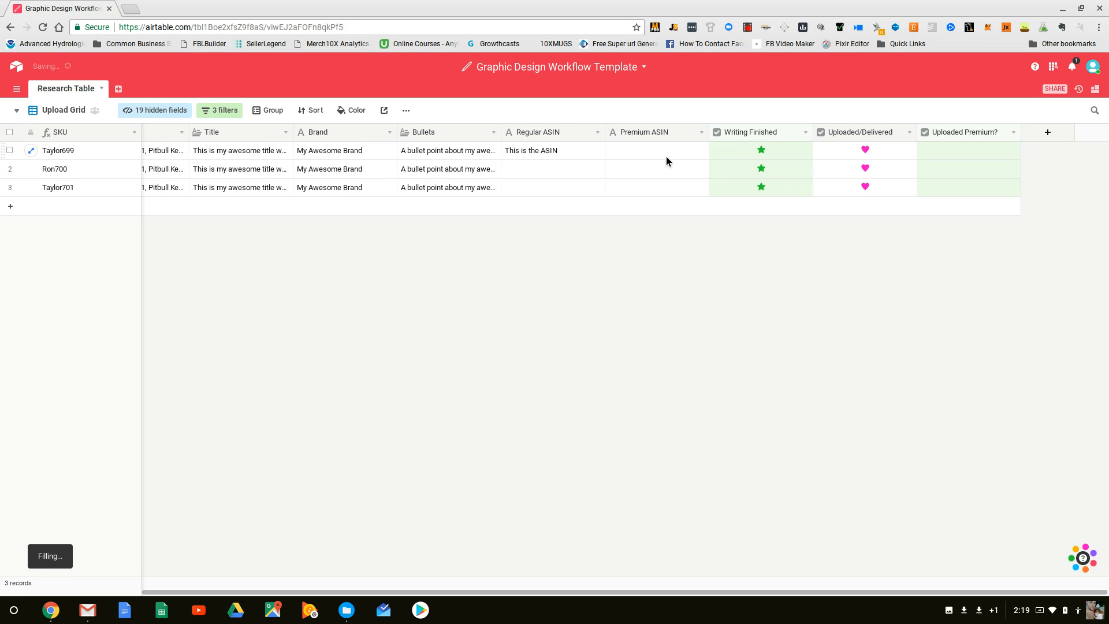
- Enter "This the PASIN" as the first record's Premium ASIN and fill it down to the other two records
left_click(643, 153)
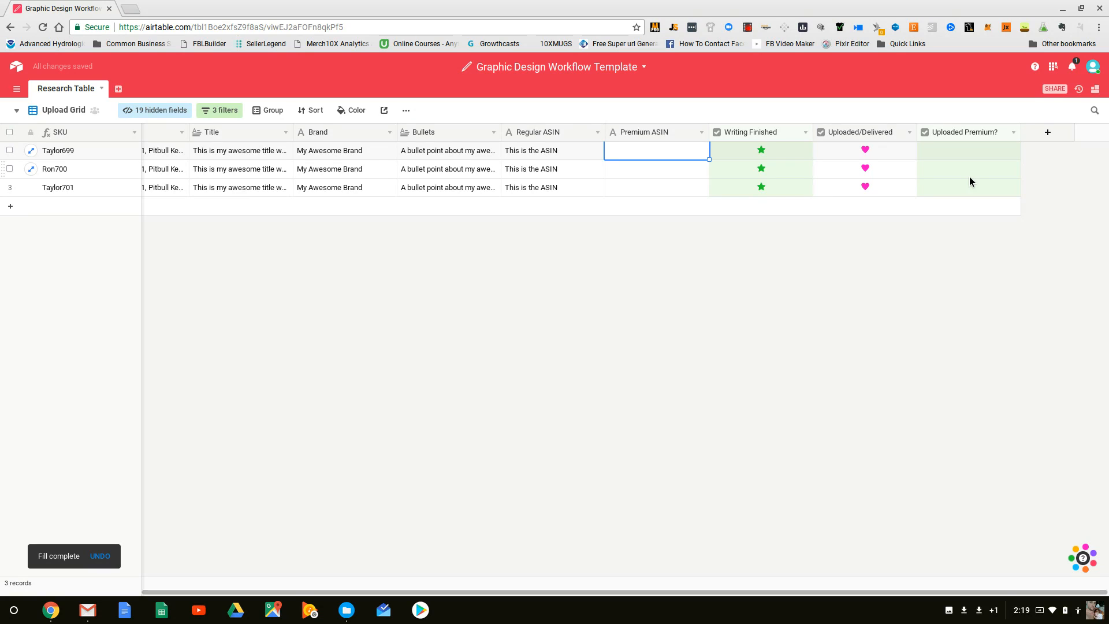
type("This th")
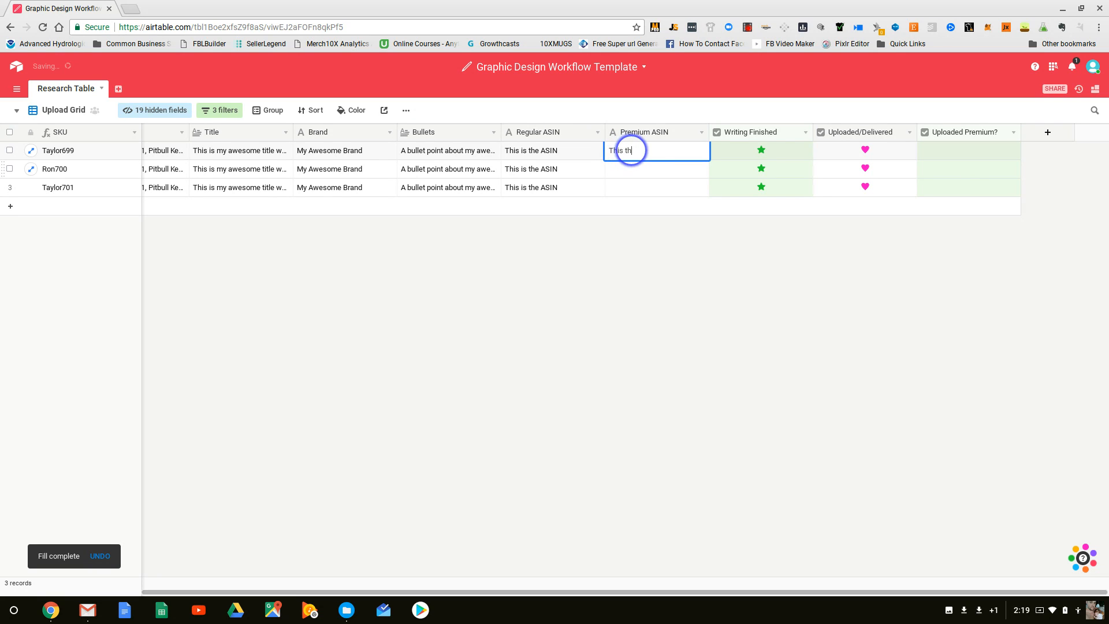
type("e PASIN")
left_click(715, 274)
left_click(693, 152)
left_click_drag(709, 160, 705, 191)
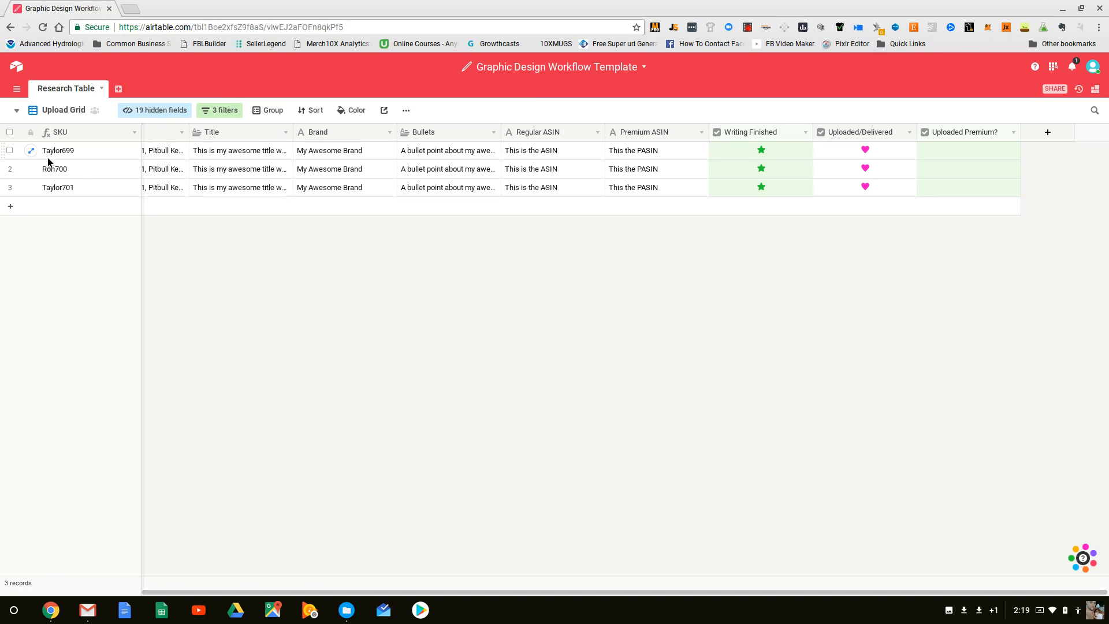
- Mark all three records as Uploaded Premium in the Upload Grid
left_click(58, 188)
left_click(68, 151)
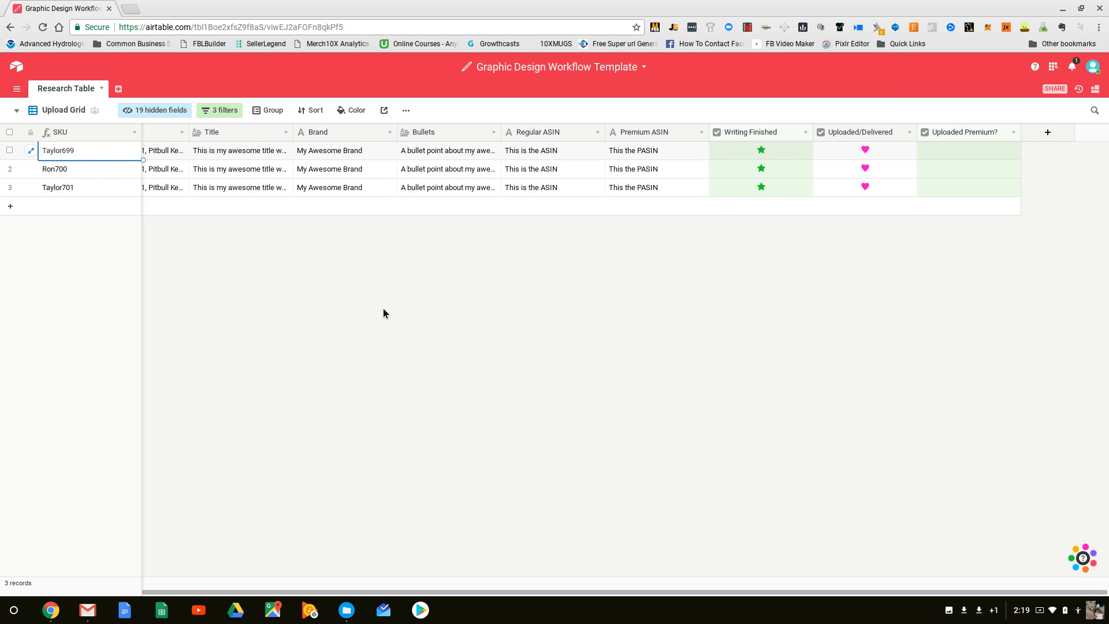
left_click(858, 388)
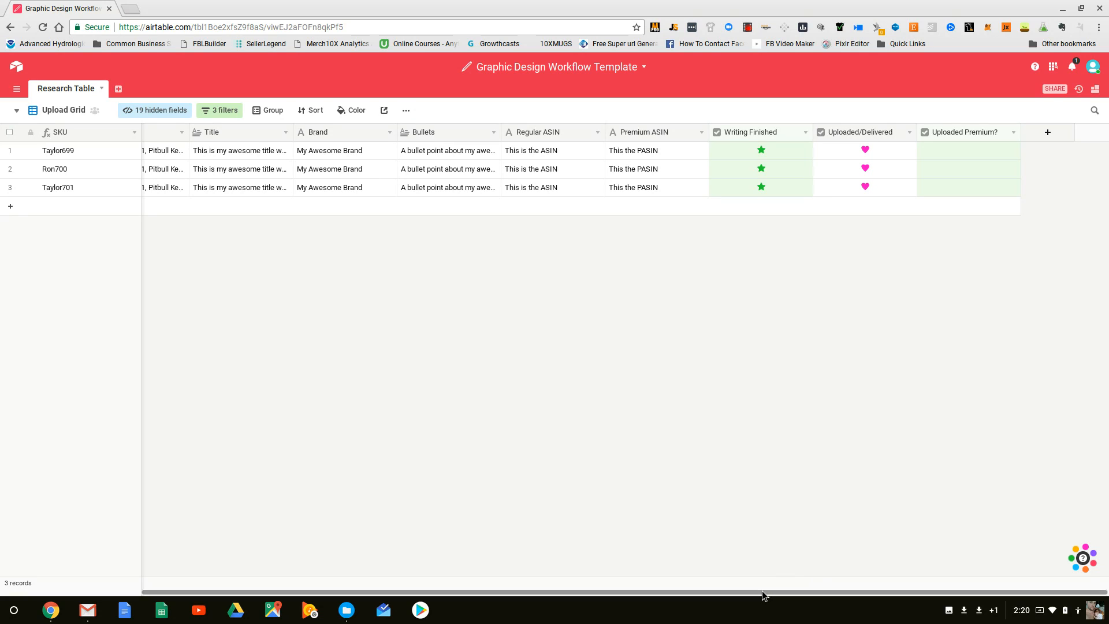
left_click(968, 151)
left_click(968, 150)
left_click(966, 165)
left_click(968, 163)
left_click(968, 150)
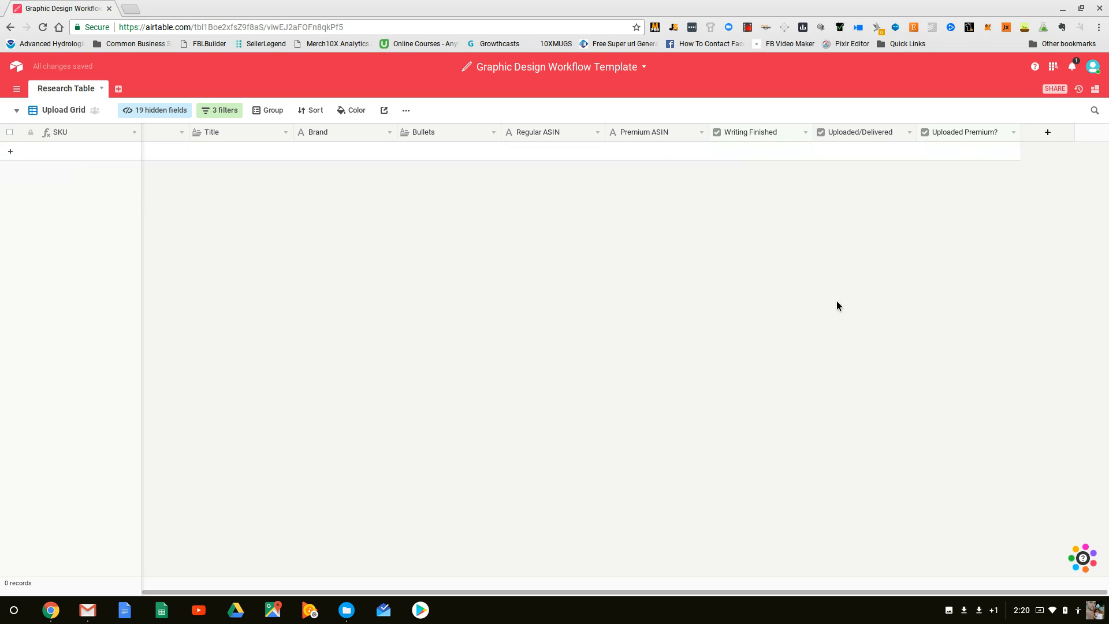
- Open the Sponsored Products Grid and examine the Regular and Premium ASIN values of its records
left_click(17, 111)
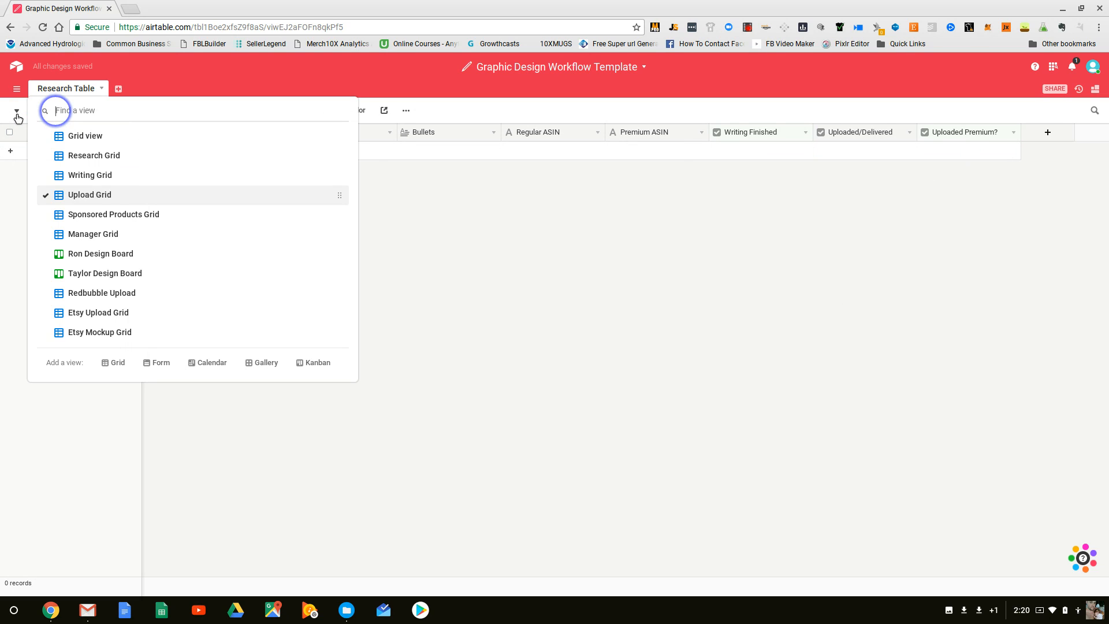
left_click(193, 218)
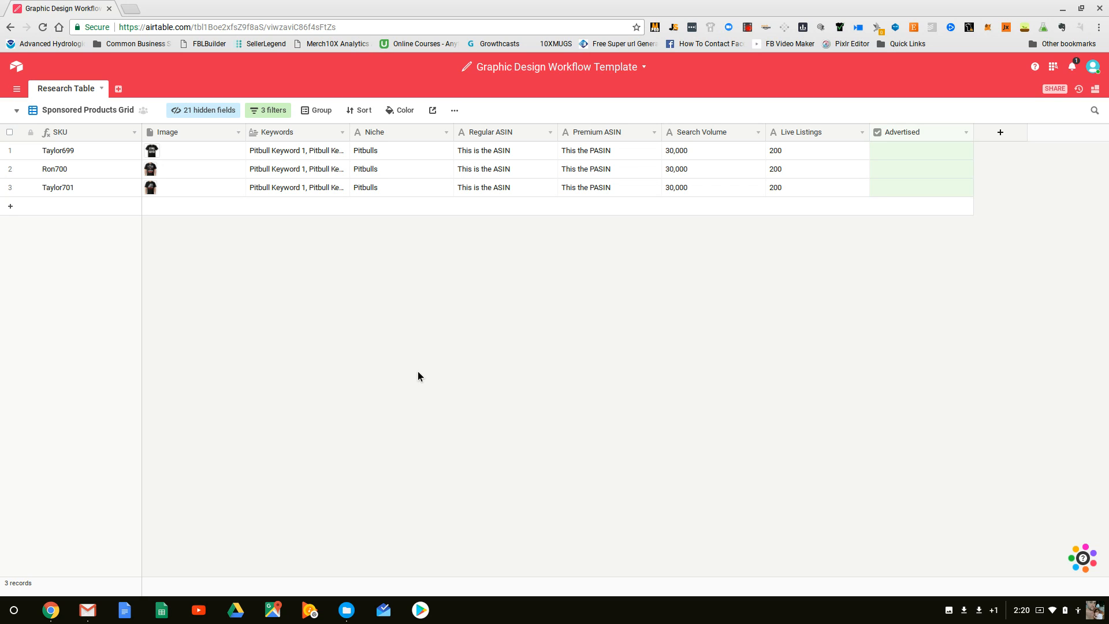
left_click(480, 169)
left_click(480, 190)
left_click(585, 152)
left_click(504, 333)
- Mark all three records in the Sponsored Products Grid as Advertised
left_click(918, 151)
left_click(921, 152)
left_click(921, 151)
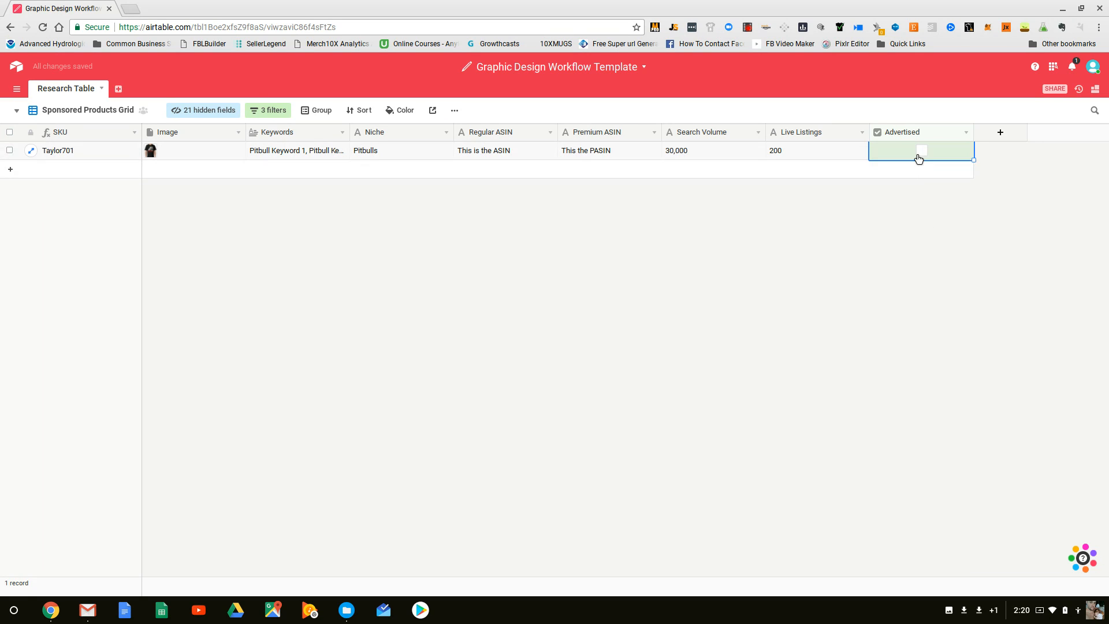
left_click(901, 258)
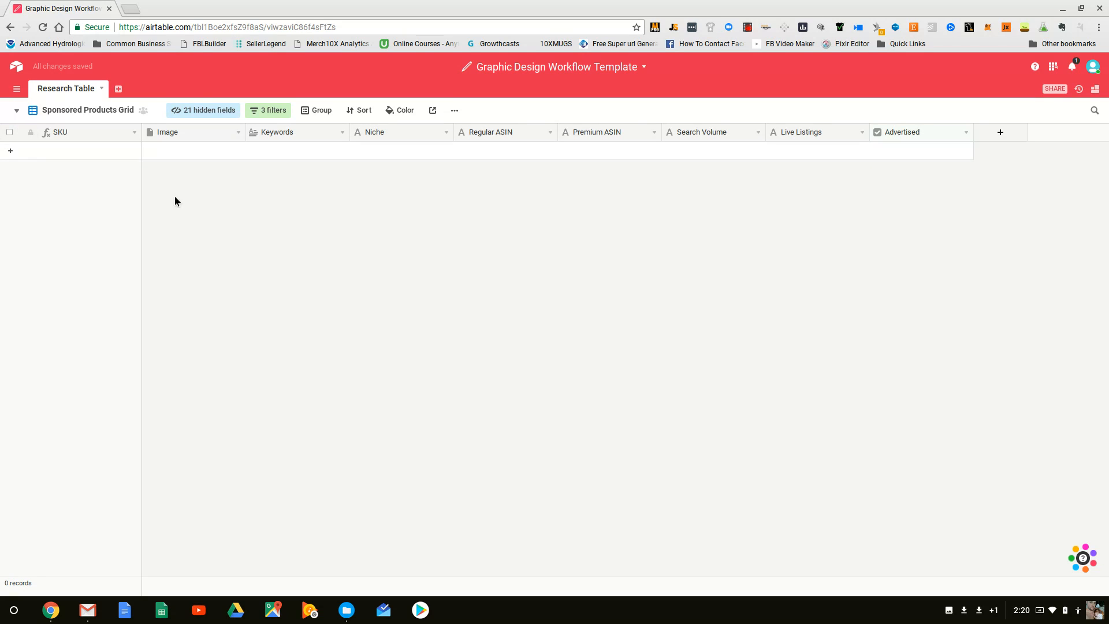
- View the Manager Grid, and mark the American Bully record as uploaded to Redbubble in the Redbubble Upload view
left_click(16, 113)
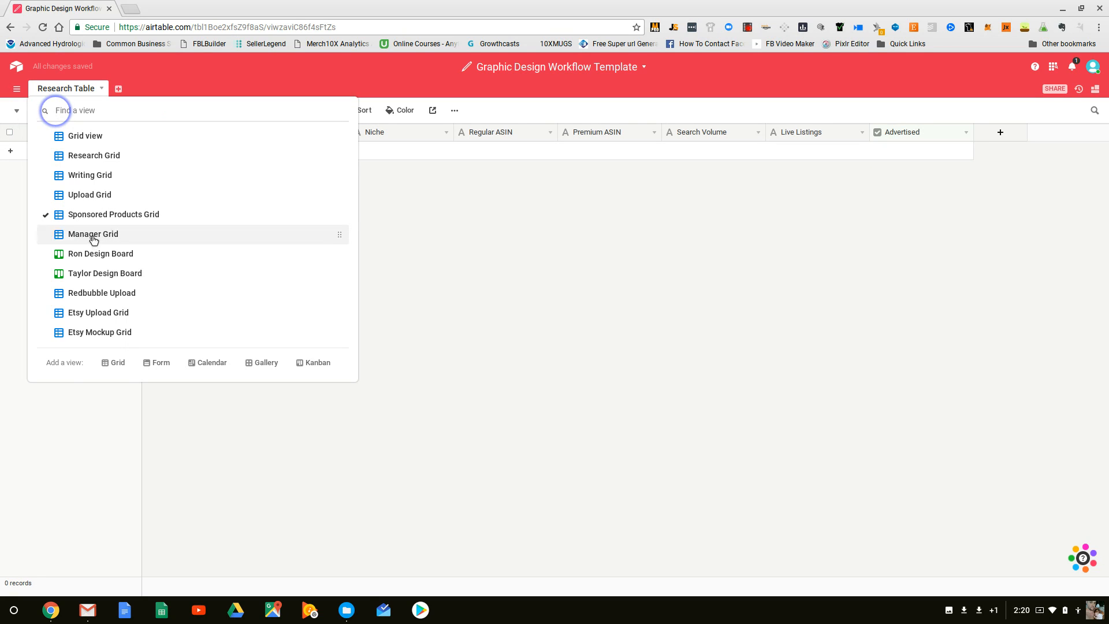
left_click(103, 255)
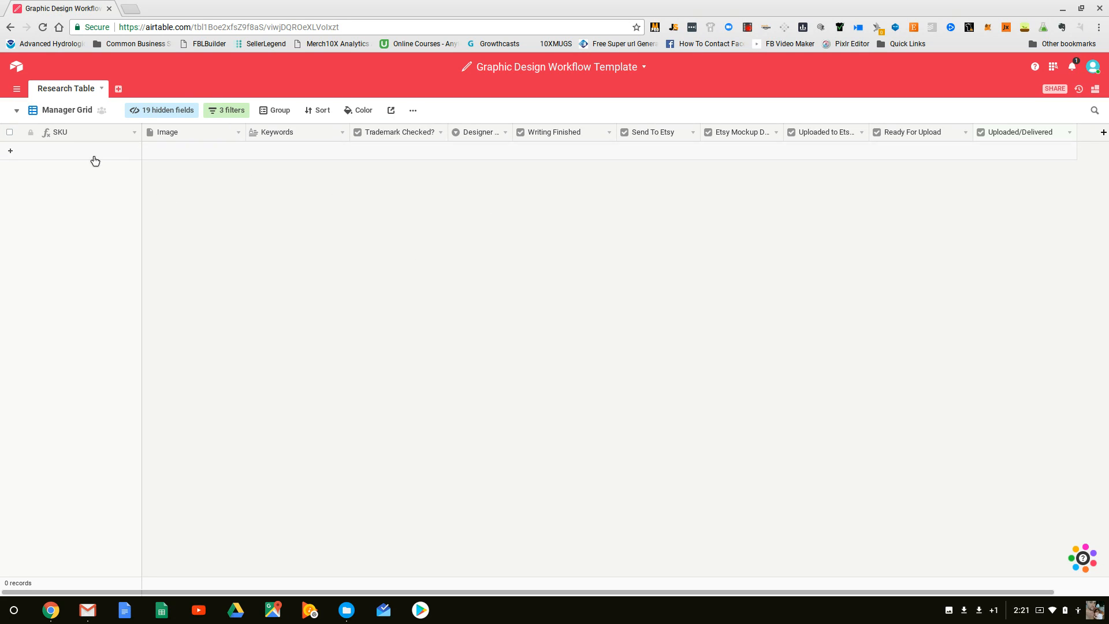
left_click(17, 111)
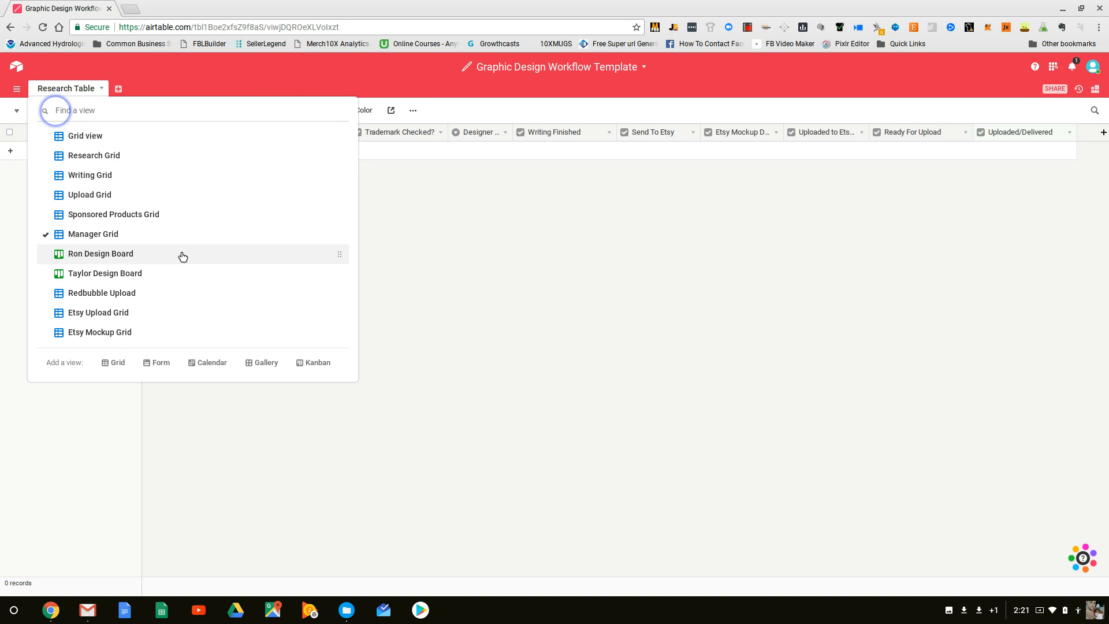
left_click(142, 298)
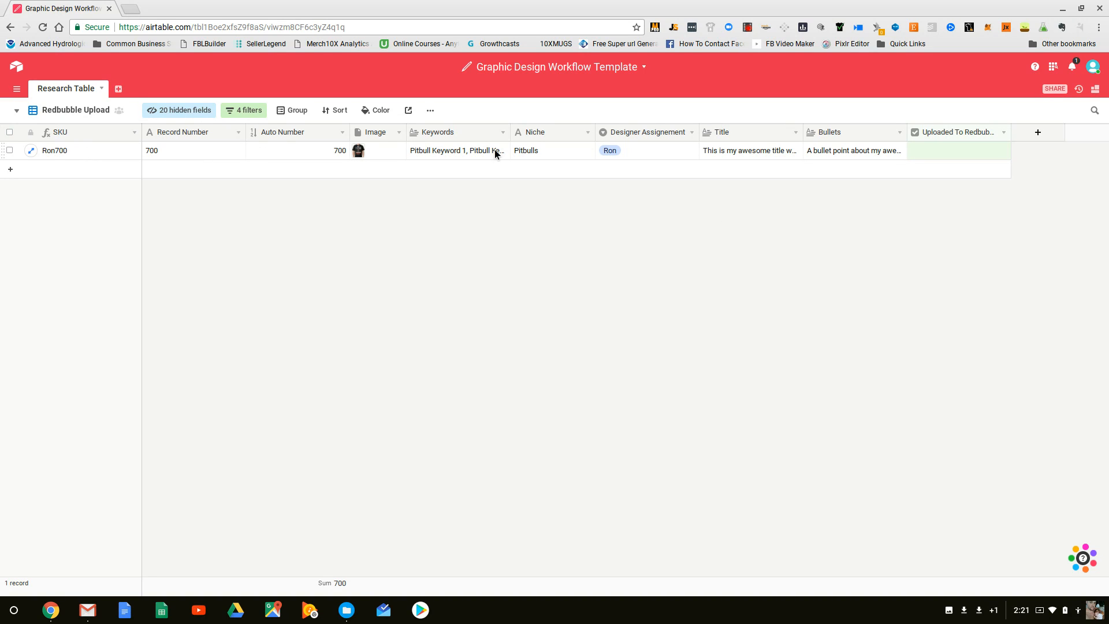
left_click(960, 151)
left_click(959, 151)
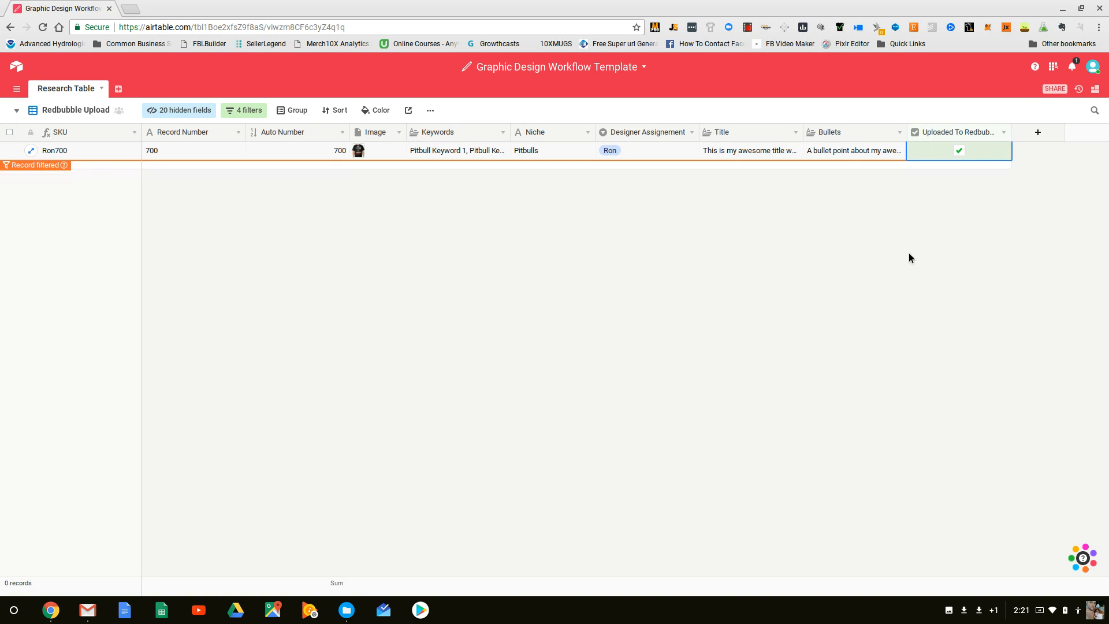
- Check the Etsy Upload Grid, and mark the Pitbull Lives Matter record's Etsy mockup as done in the Etsy Mockup Grid
left_click(18, 110)
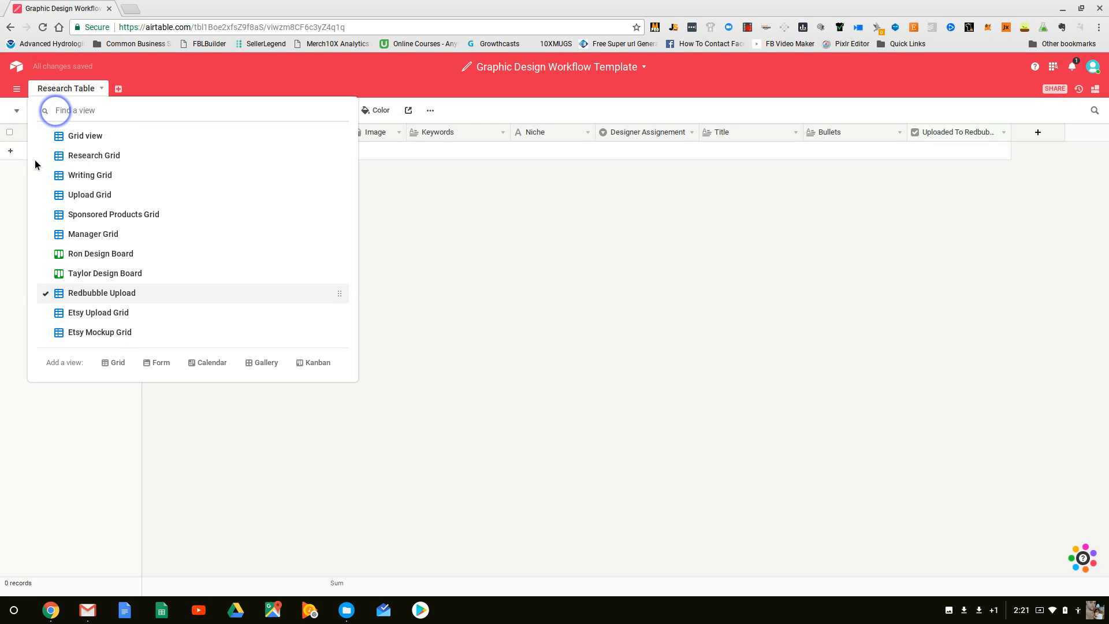
left_click(130, 312)
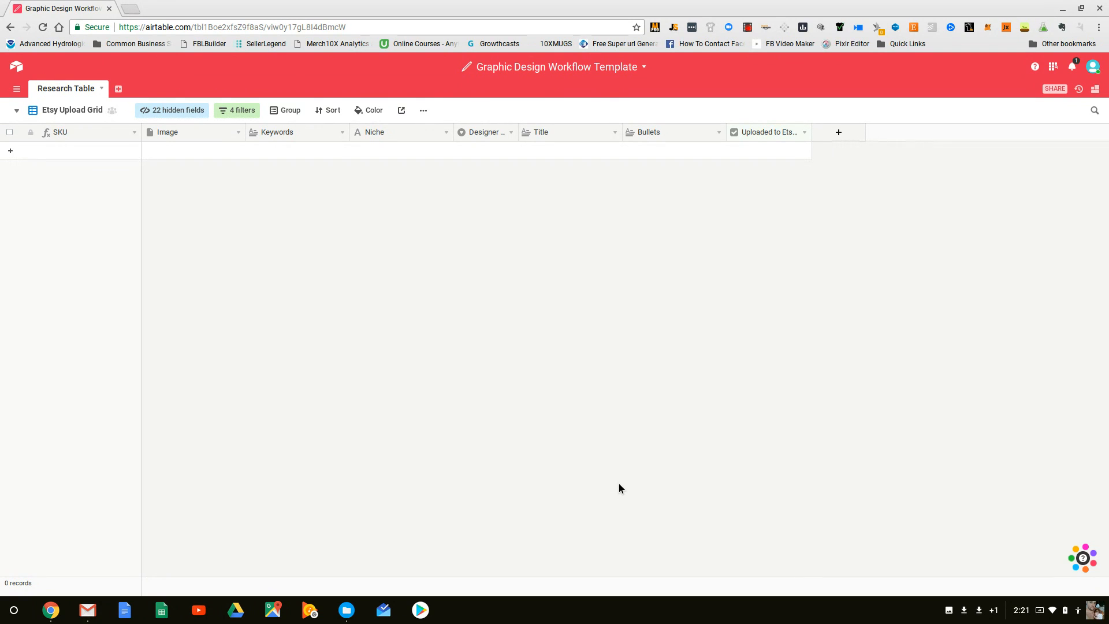
left_click(16, 111)
left_click(151, 333)
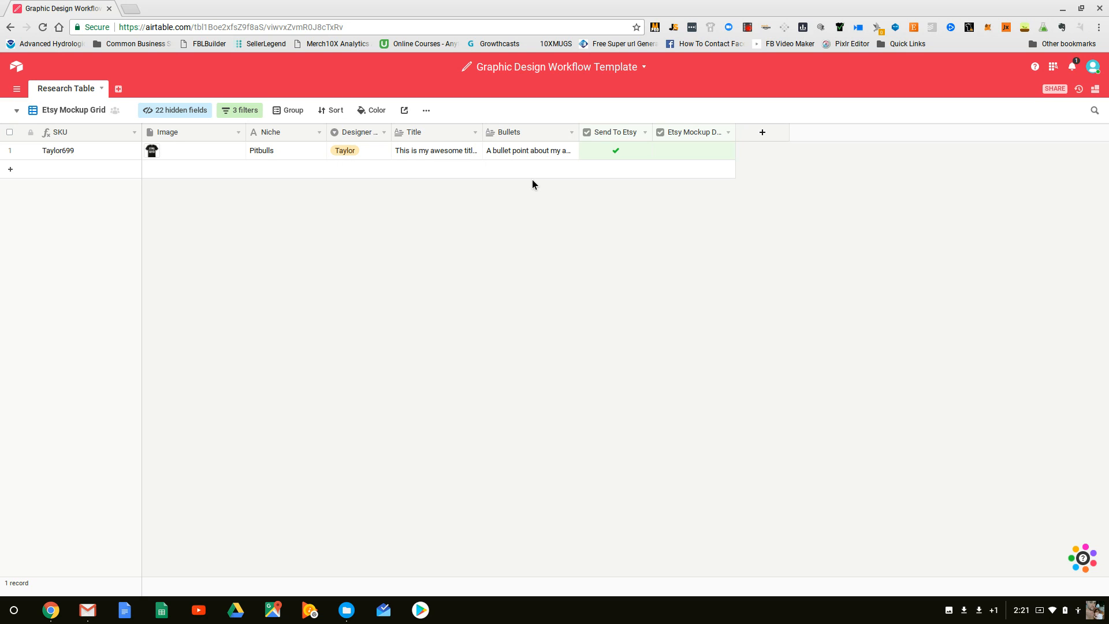
left_click(694, 150)
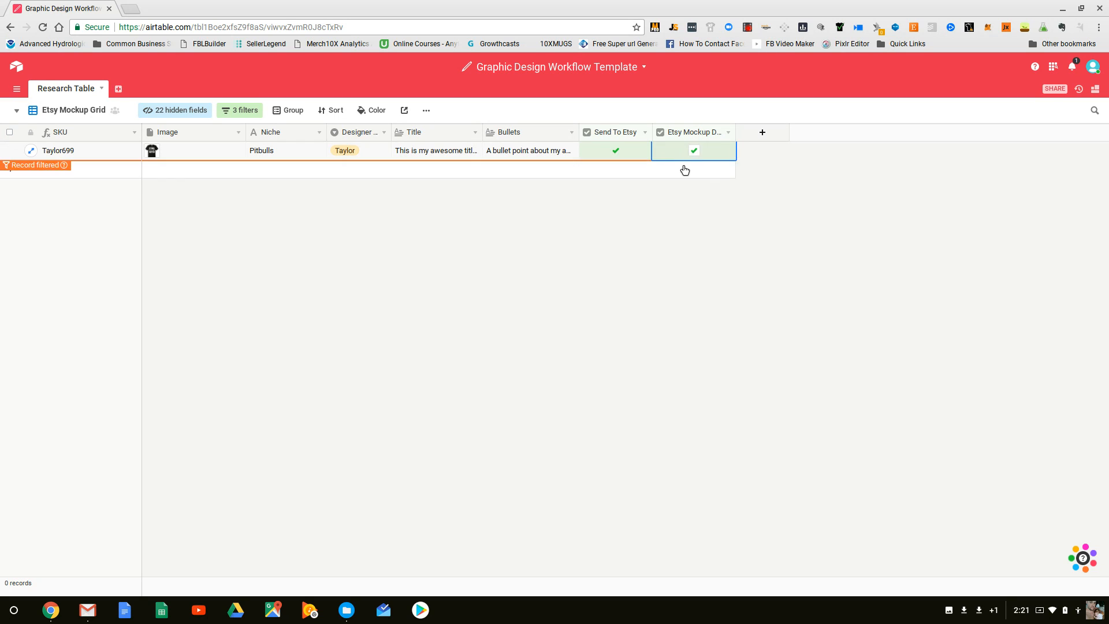
- Open the Etsy Upload Grid and mark the Pitbull Lives Matter record as uploaded to Etsy
left_click(17, 112)
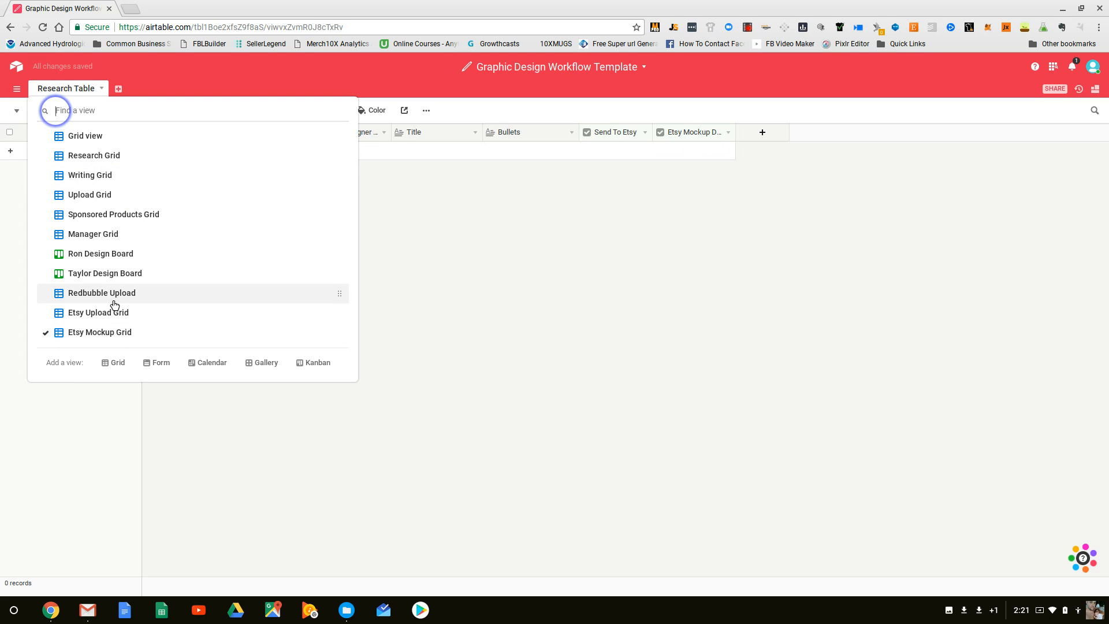
left_click(112, 312)
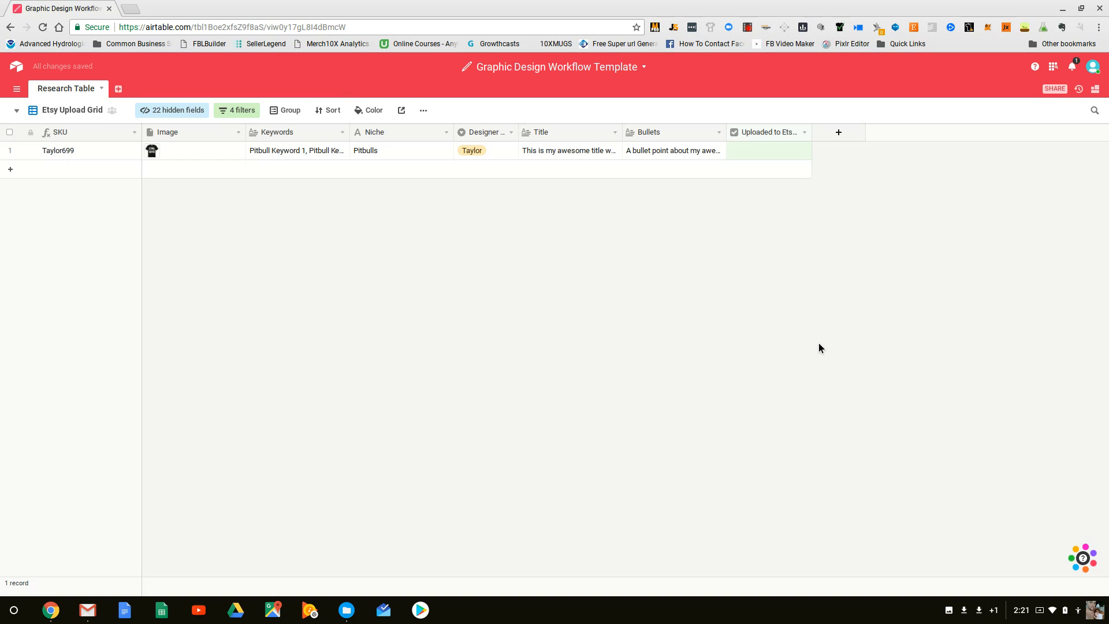
left_click(752, 157)
left_click(765, 150)
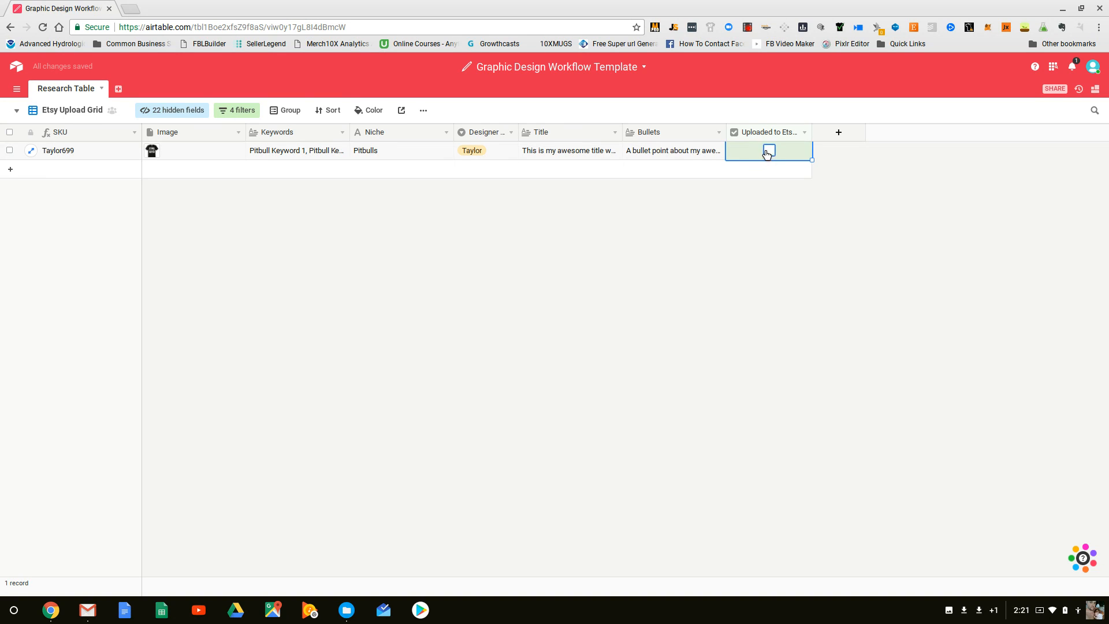
- Open the Research Grid view of the Research Table
left_click(16, 110)
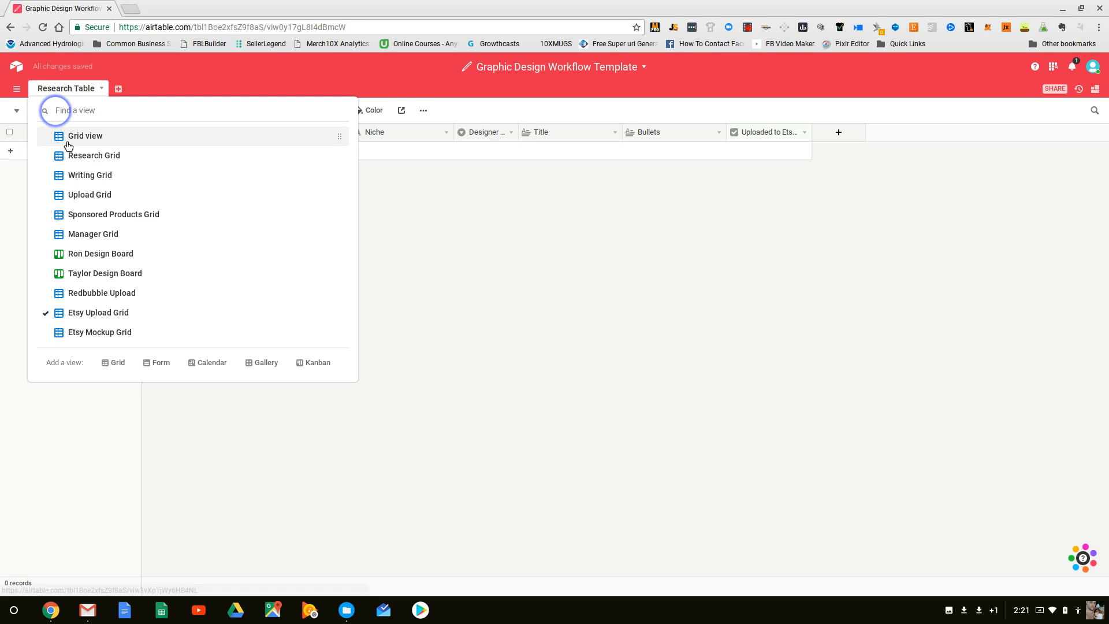
left_click(94, 165)
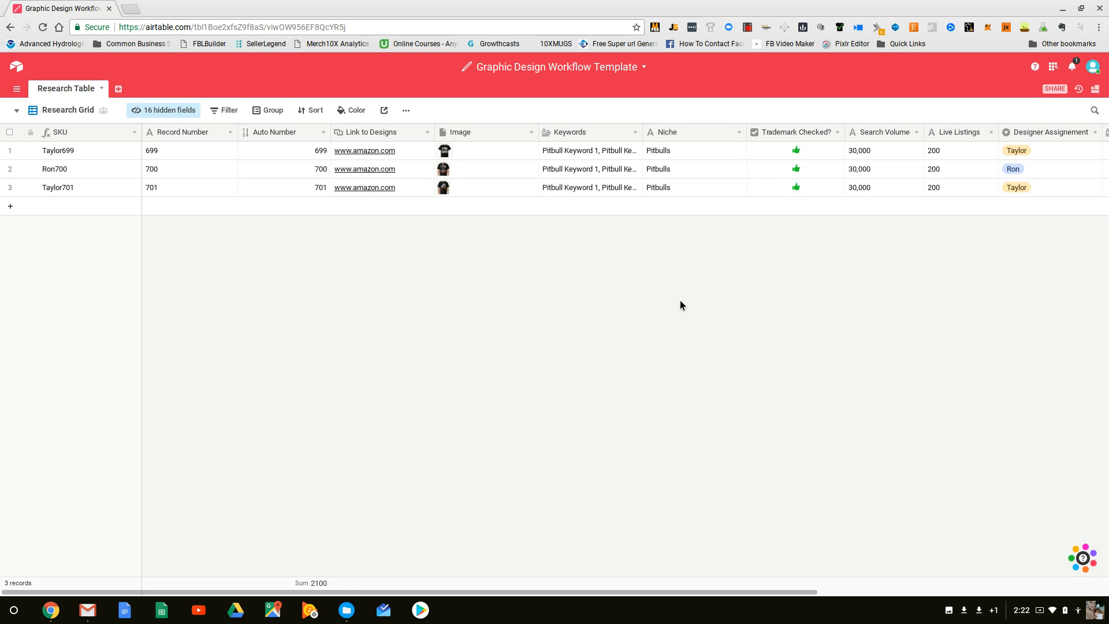
left_click(311, 111)
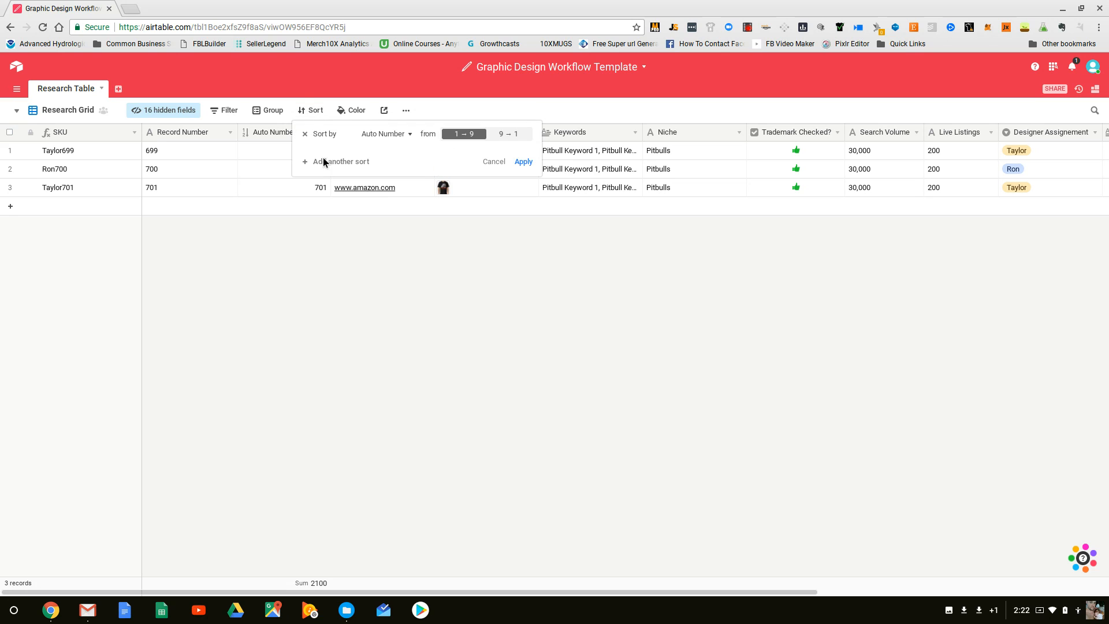
left_click(364, 163)
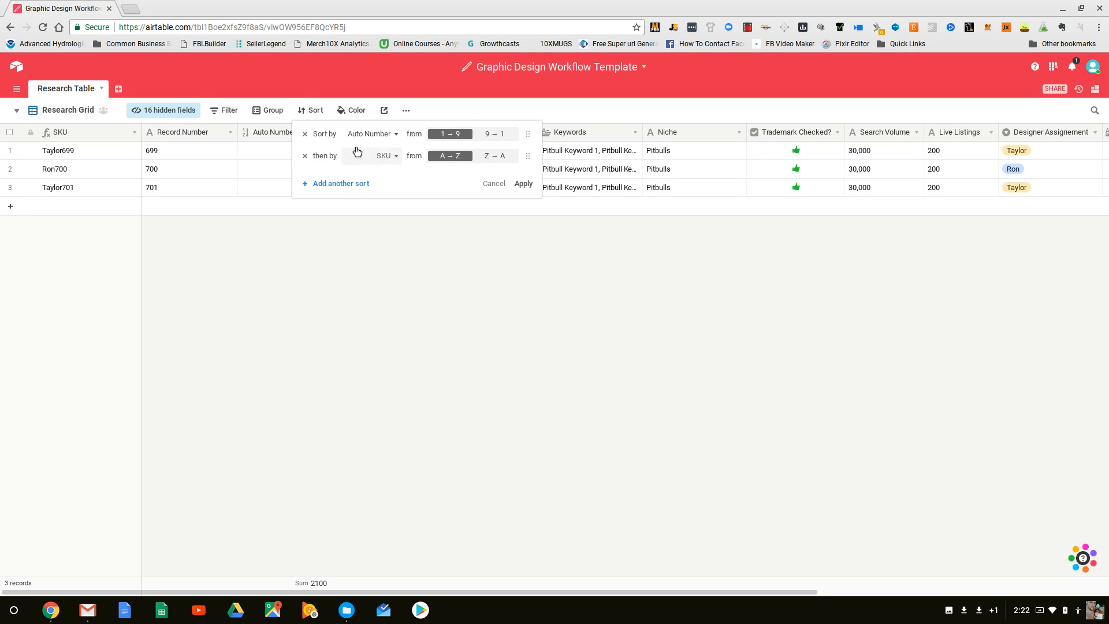
left_click(269, 233)
- Filter the Research Grid to records whose Designer Assignement is not the first-listed designer
left_click(229, 110)
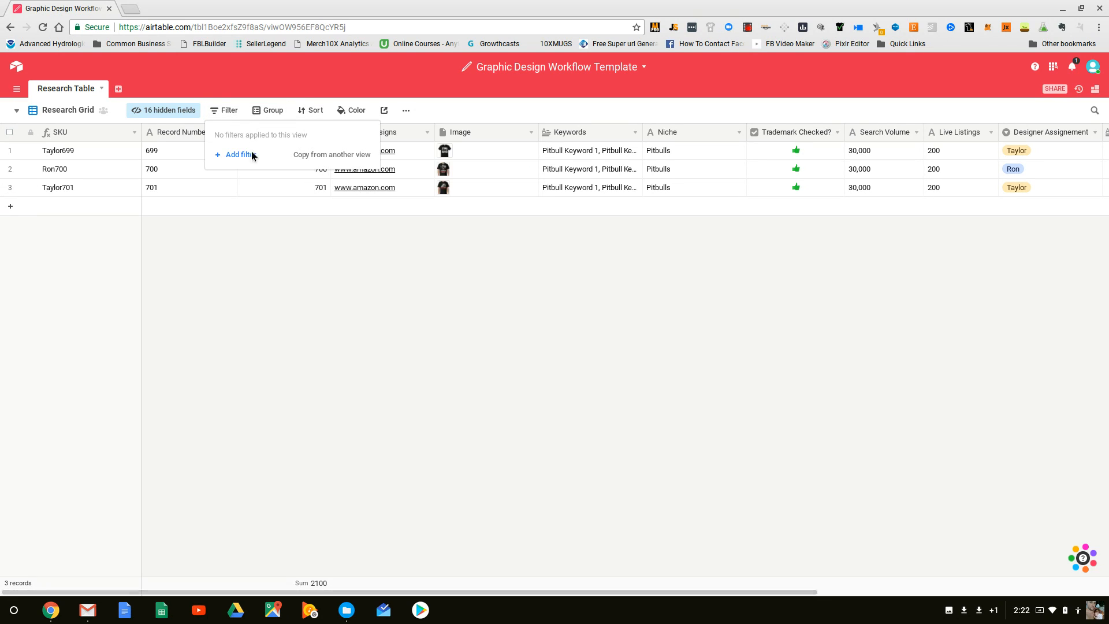
left_click(241, 161)
left_click(275, 140)
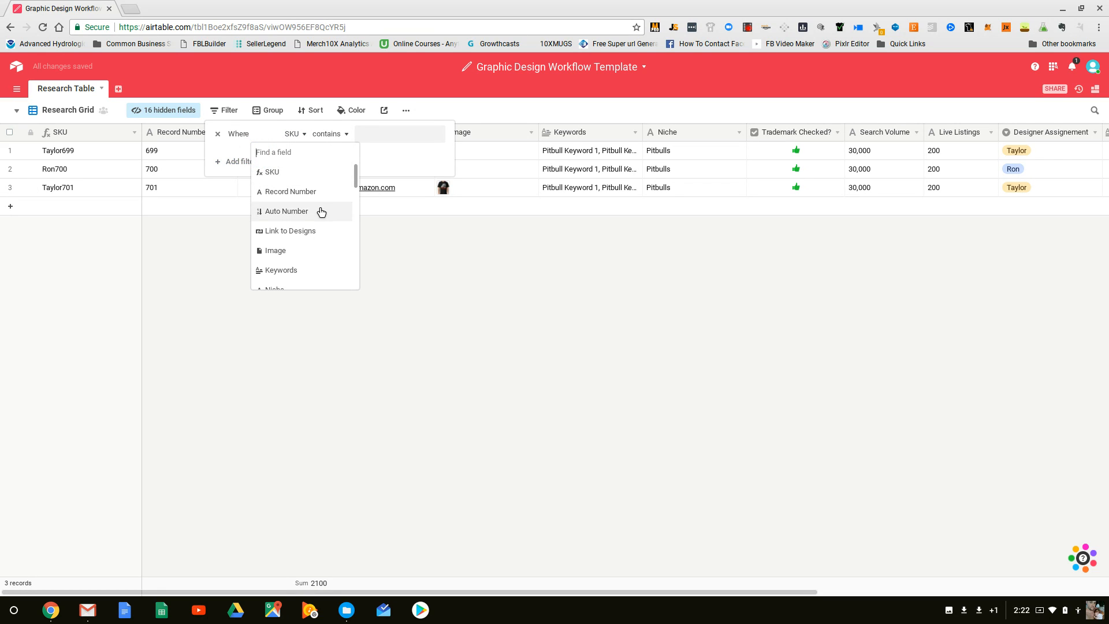
scroll(312, 199, "down", 5)
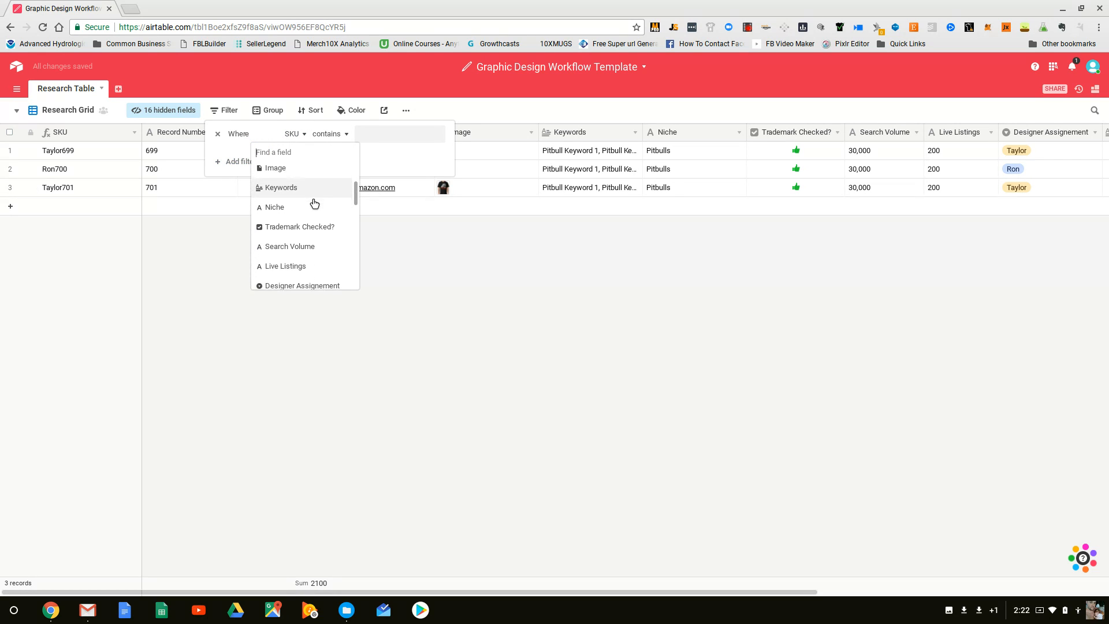
left_click(312, 253)
left_click(386, 135)
left_click(319, 136)
left_click(334, 193)
left_click(378, 136)
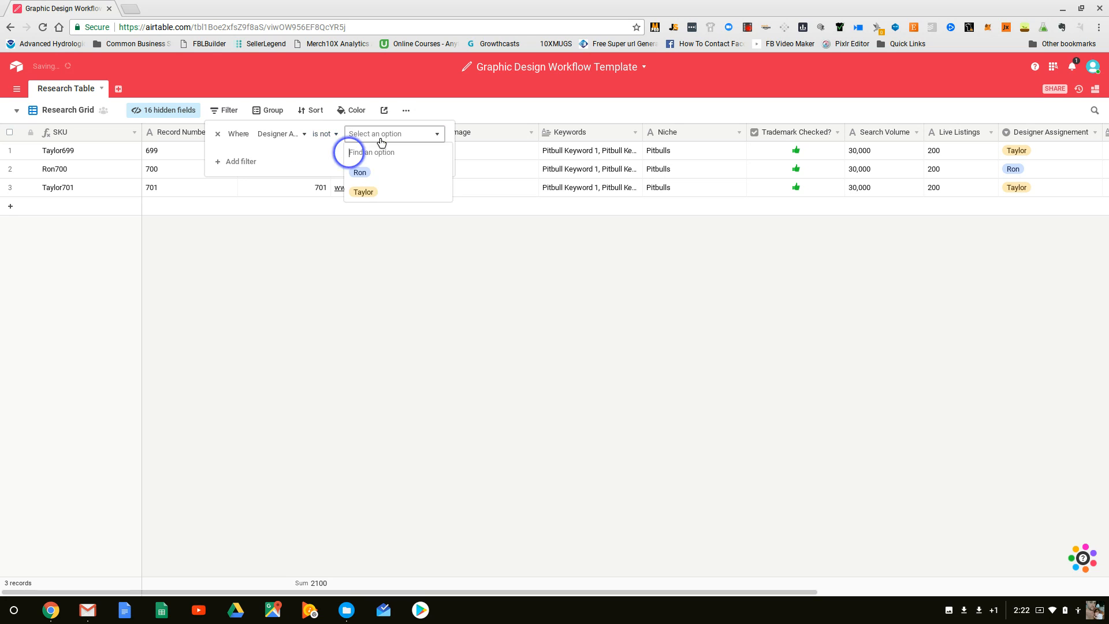
left_click(383, 173)
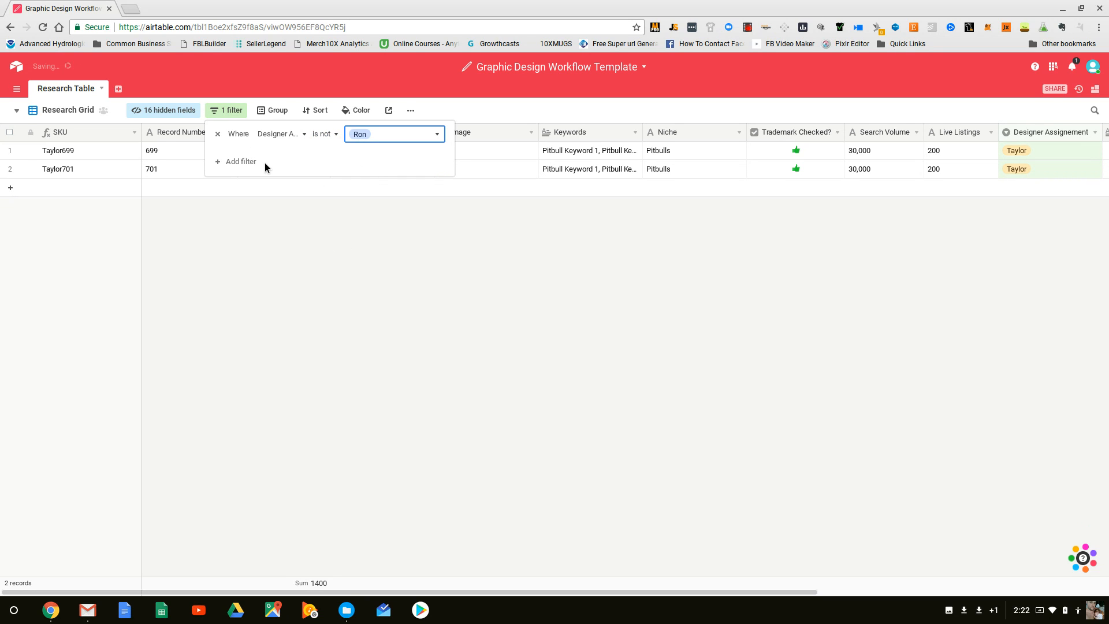
- Add a second Research Grid filter condition on Designer Assignement to also exclude the other designer's records
left_click(250, 163)
left_click(292, 159)
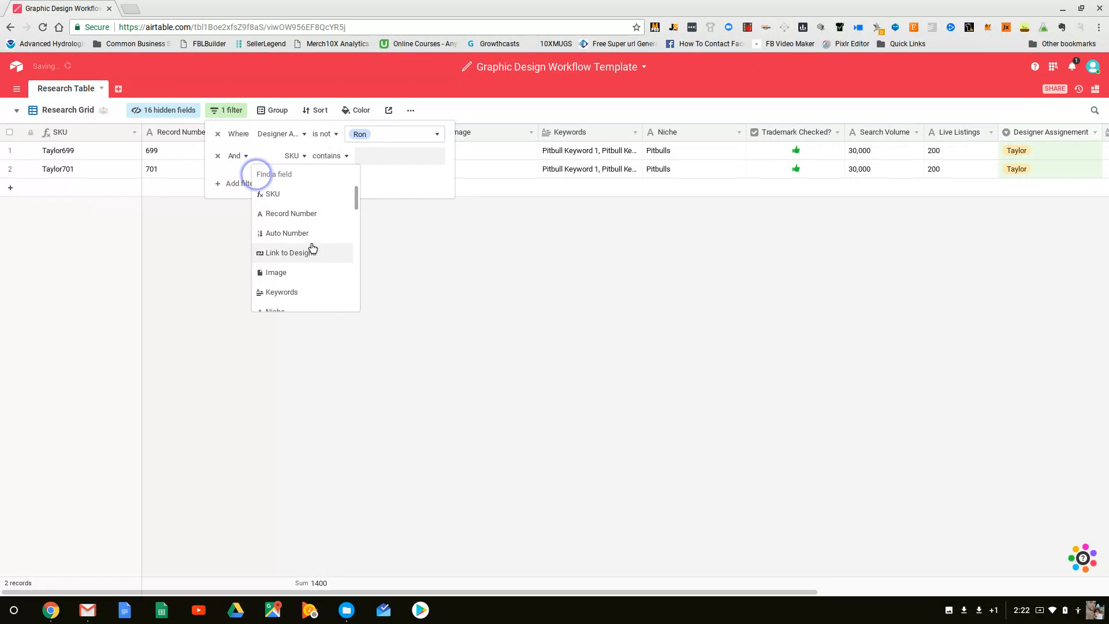
scroll(312, 249, "down", 4)
left_click(318, 279)
left_click(322, 156)
left_click(339, 229)
left_click(353, 160)
left_click(379, 213)
left_click(689, 349)
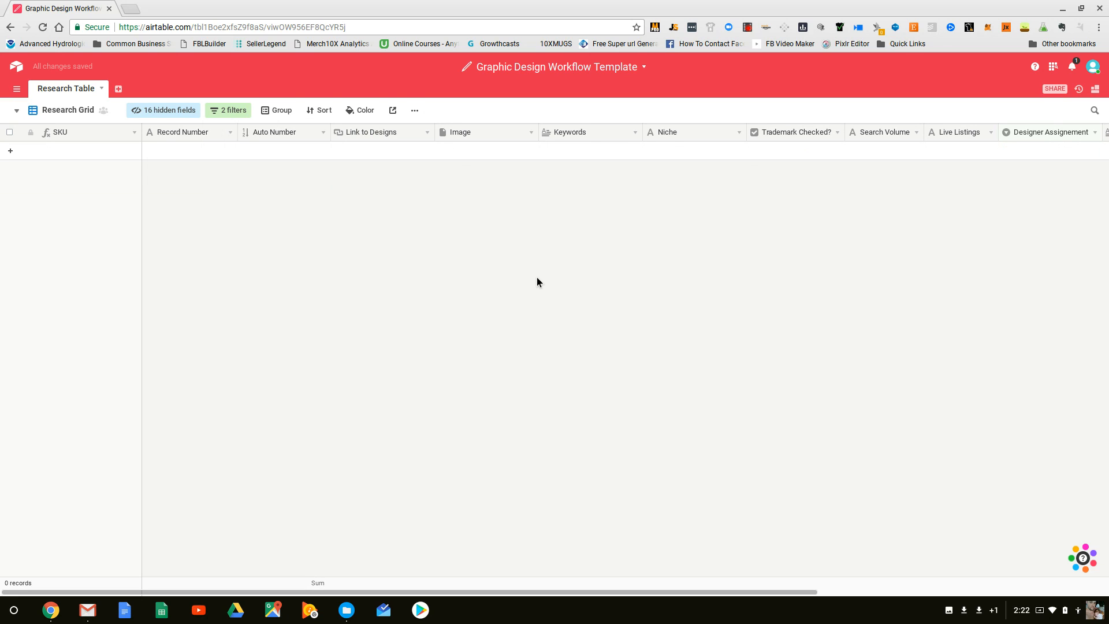
left_click(334, 114)
left_click(313, 134)
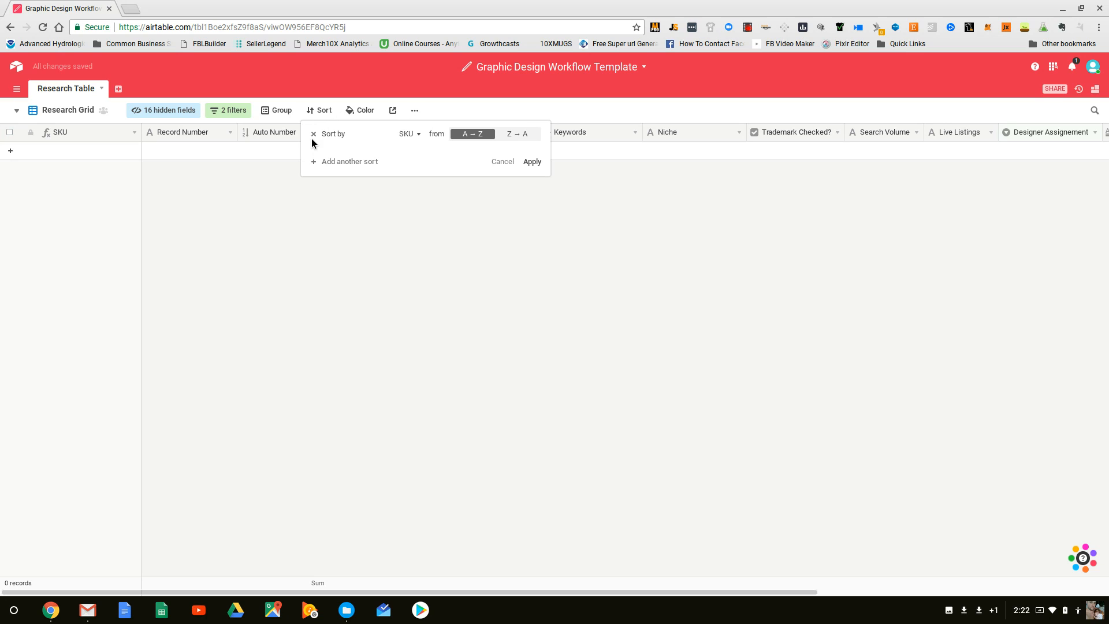
left_click(313, 135)
left_click(296, 228)
left_click(56, 110)
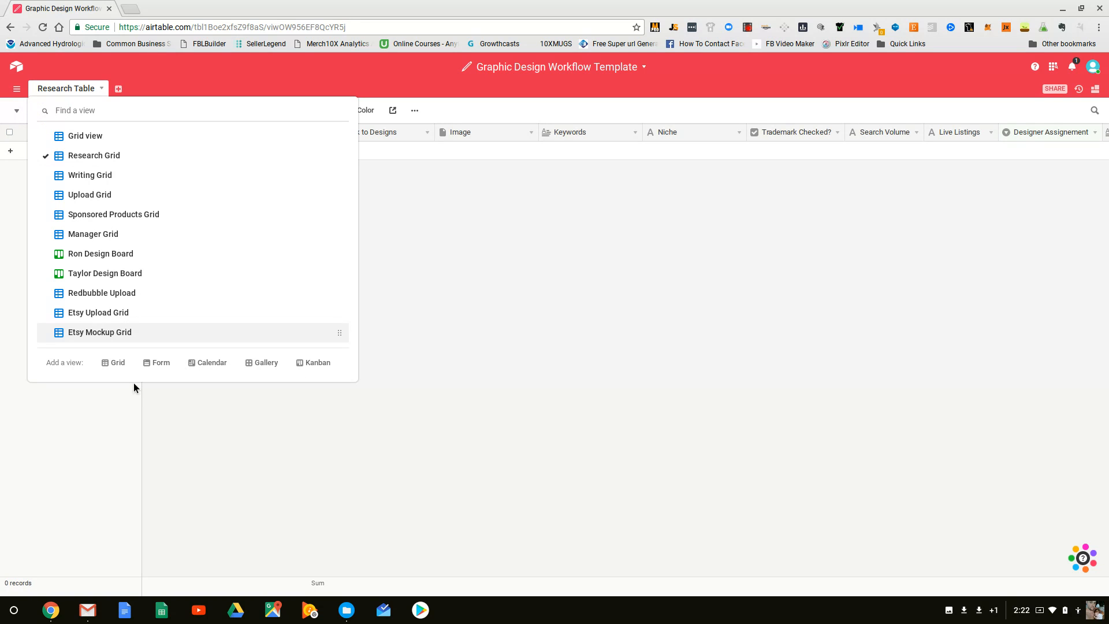
left_click(534, 408)
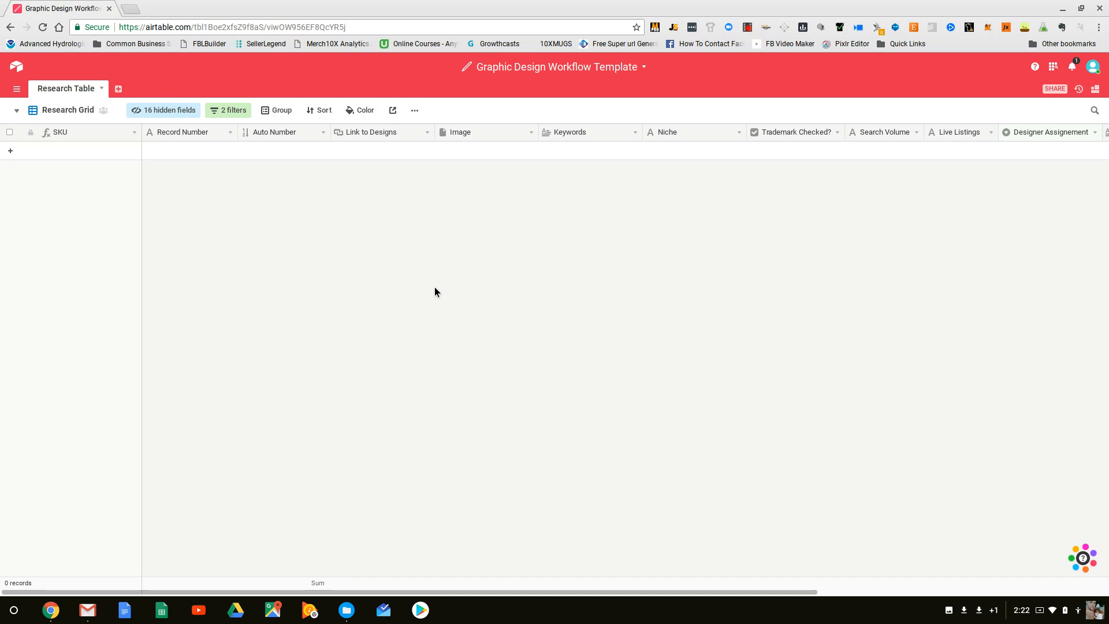
left_click(132, 8)
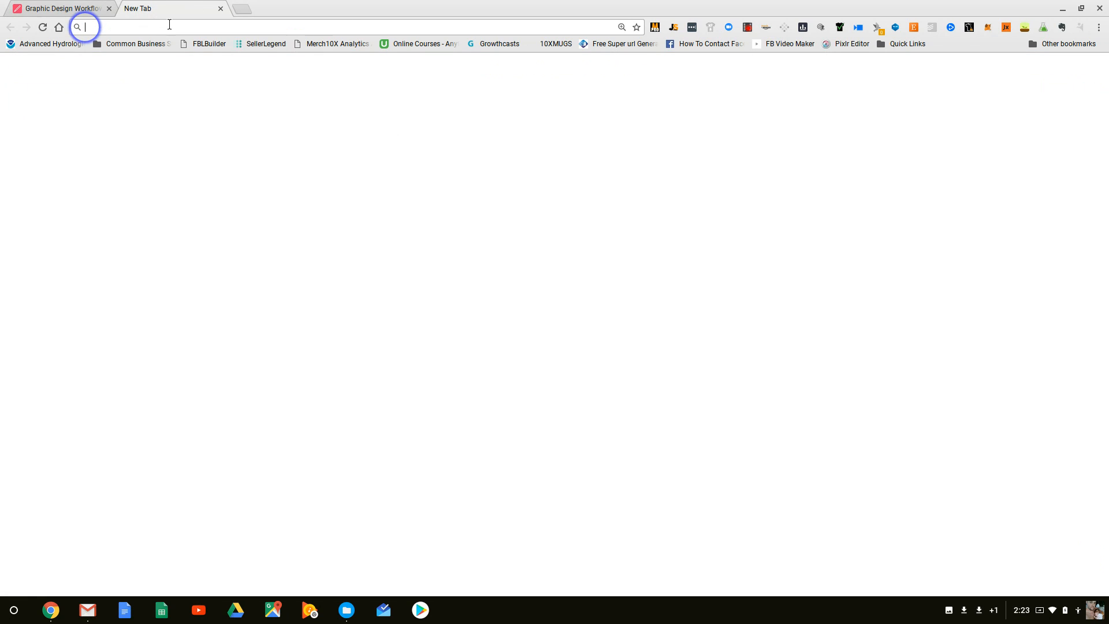
type("www.graphi")
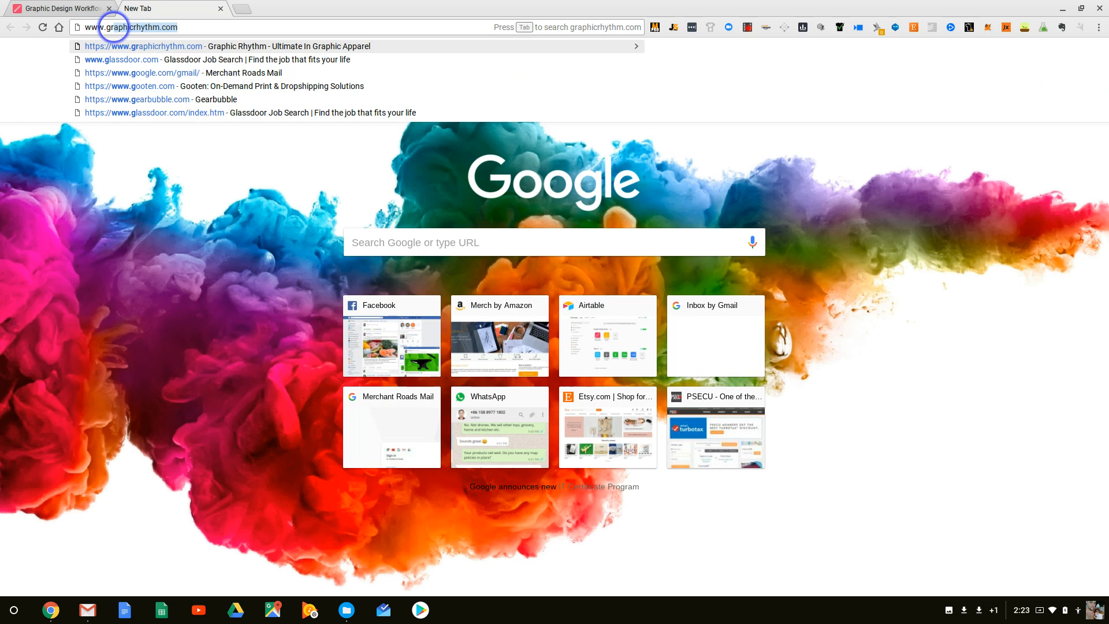
type("crhythmde")
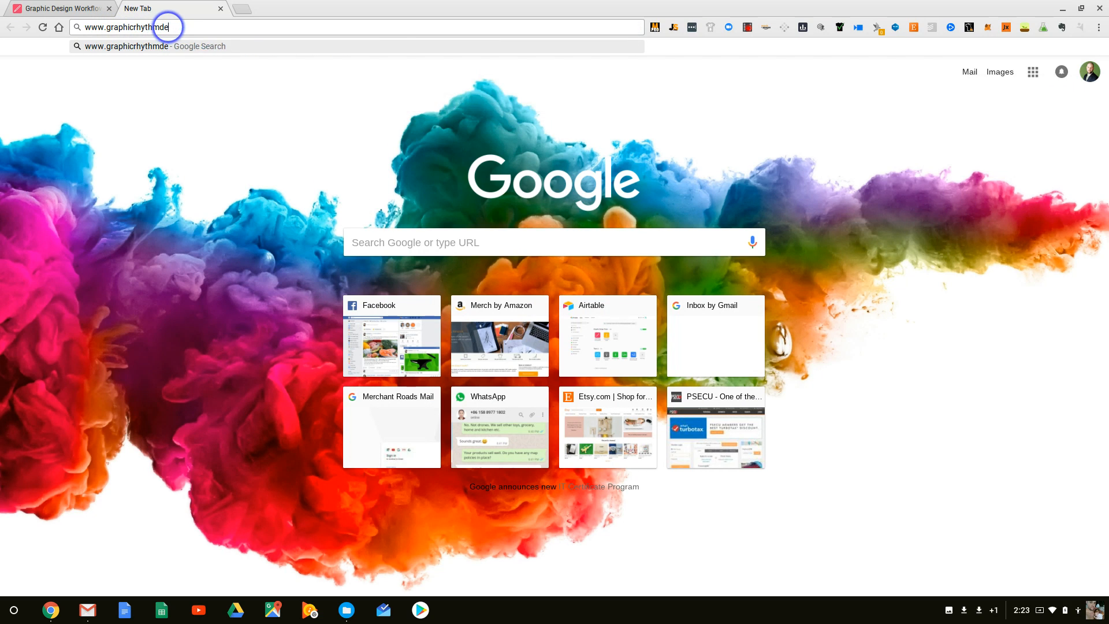
type("signs.co")
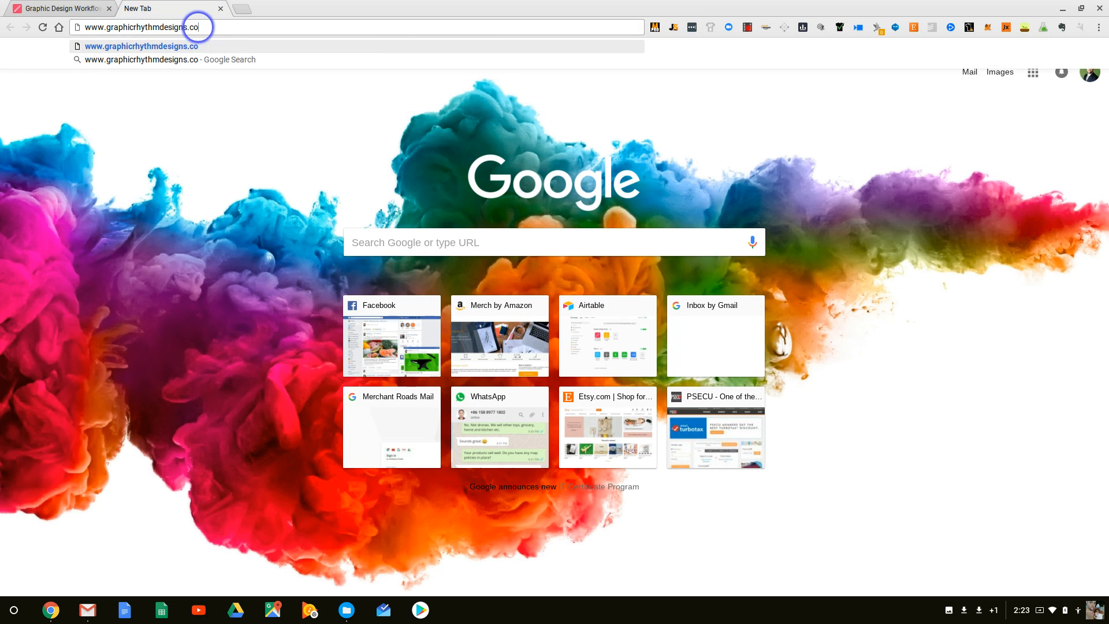
type("m/orderform")
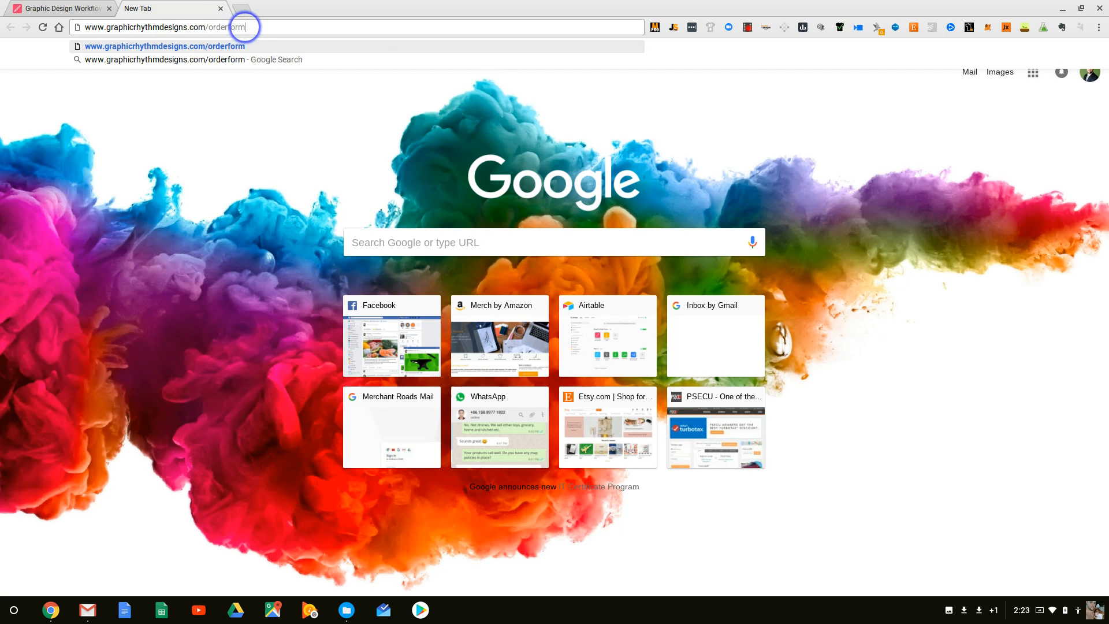
key("Return")
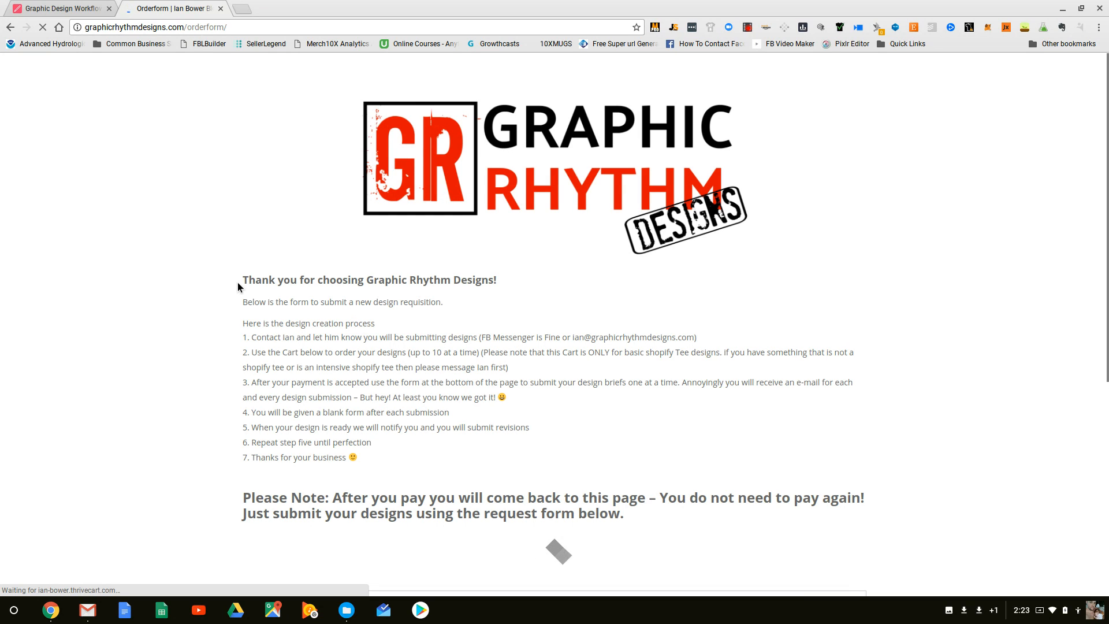
- Examine the order page's design process notes, payment cart and embedded Airtable design request form from beginning to end
scroll(238, 281, "down", 2)
scroll(260, 271, "down", 2)
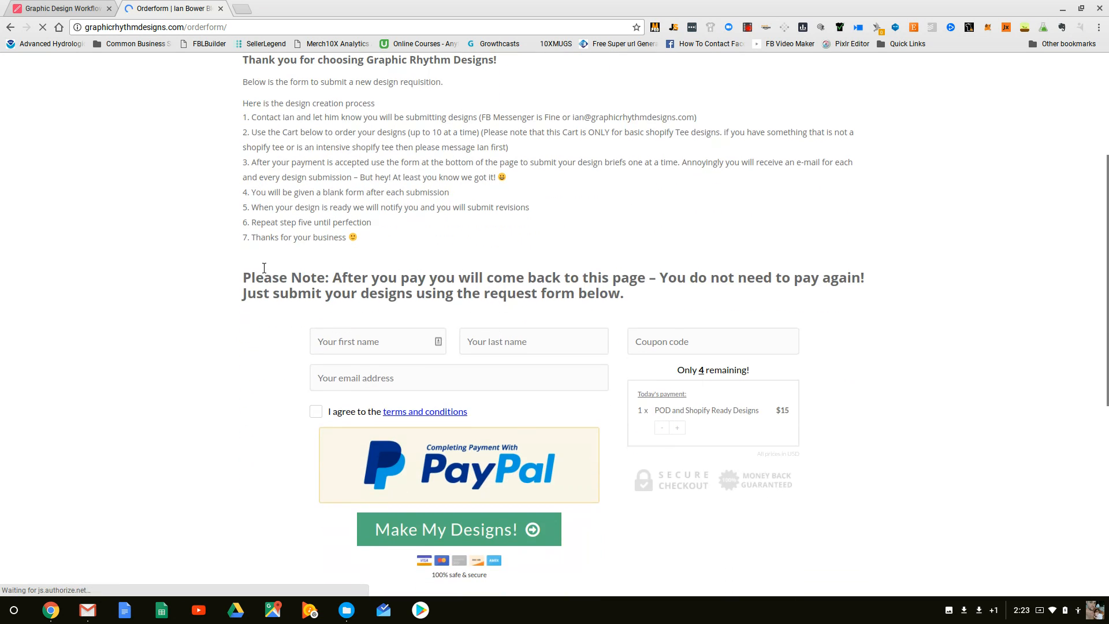
scroll(271, 265, "down", 5)
scroll(191, 237, "down", 3)
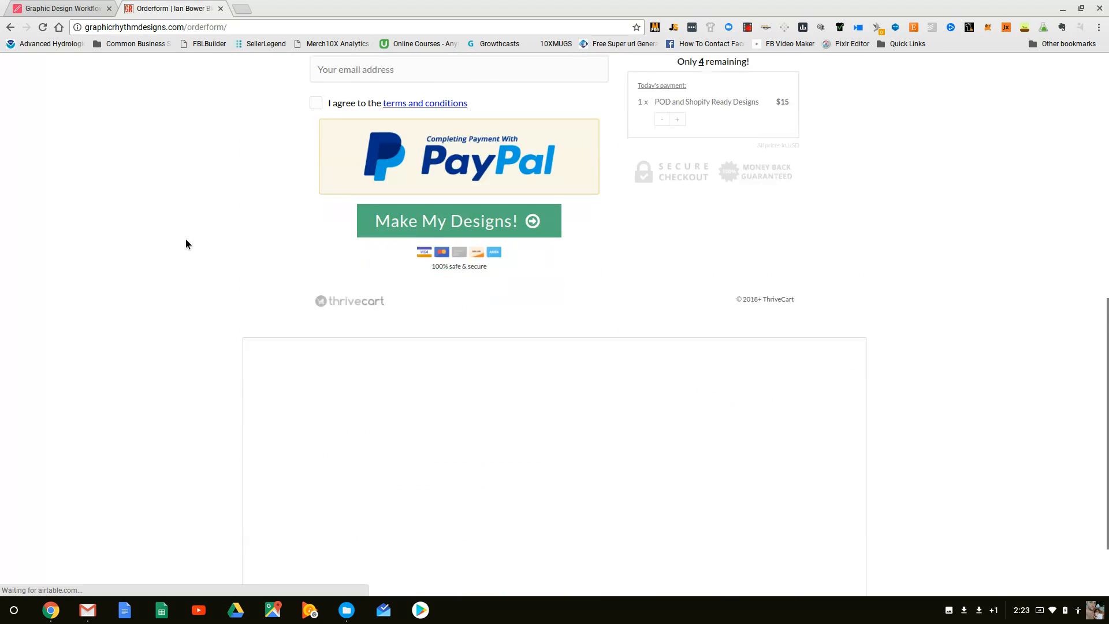
scroll(547, 364, "down", 7)
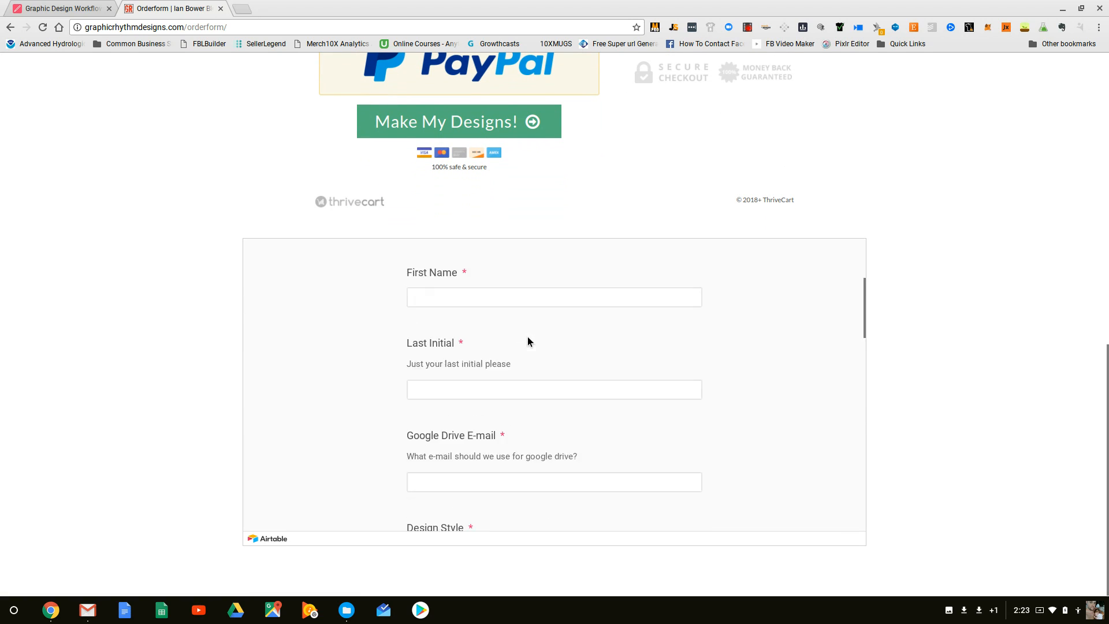
scroll(543, 332, "down", 10)
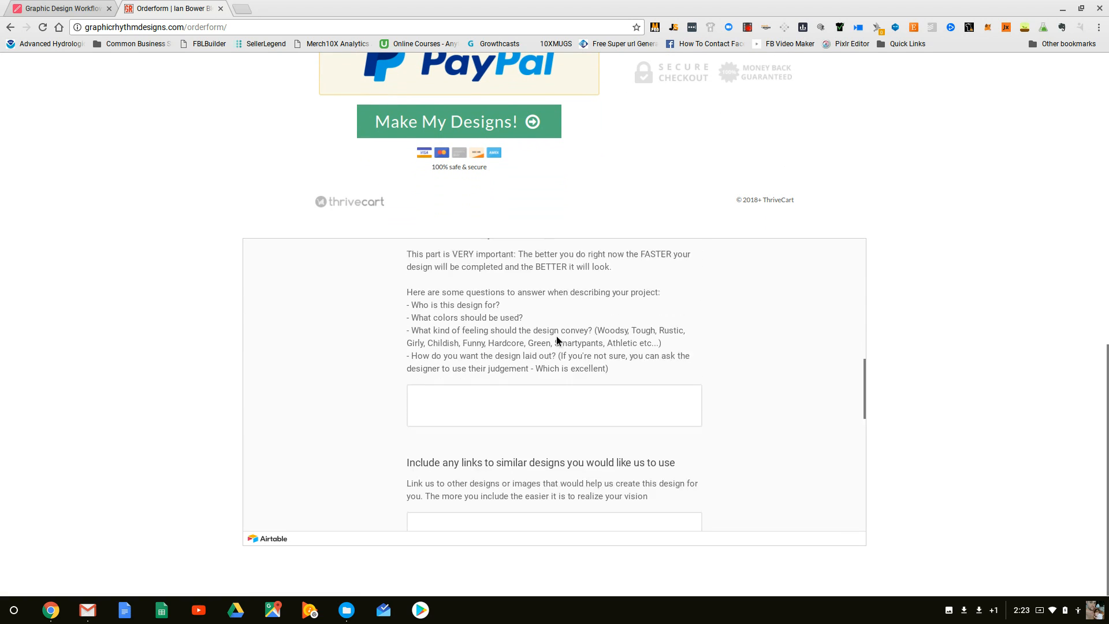
scroll(570, 339, "down", 2)
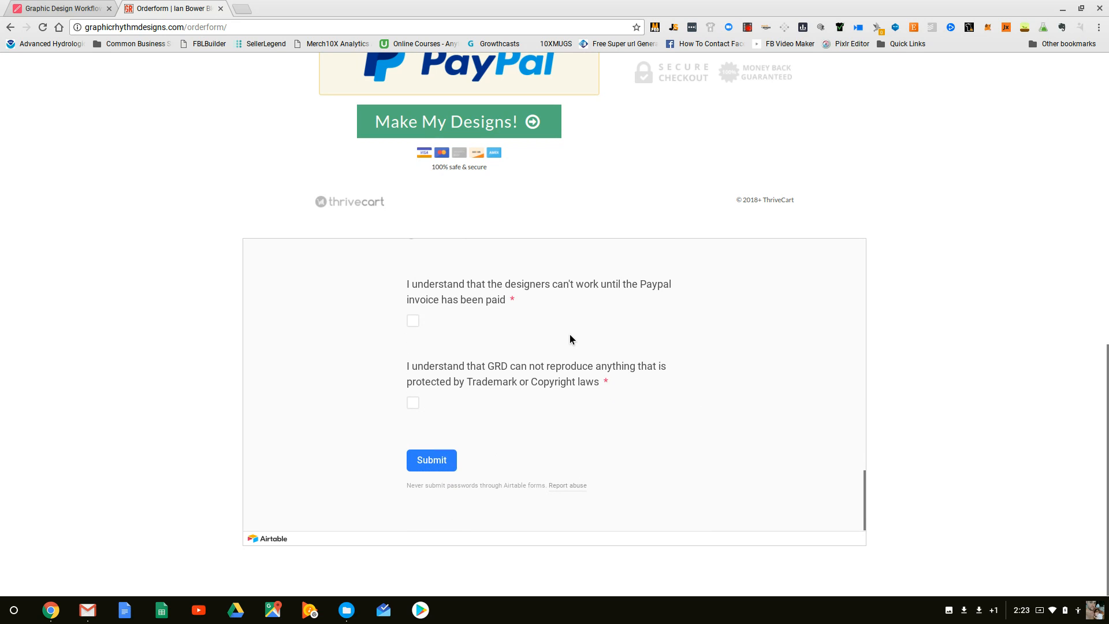
scroll(570, 341, "up", 8)
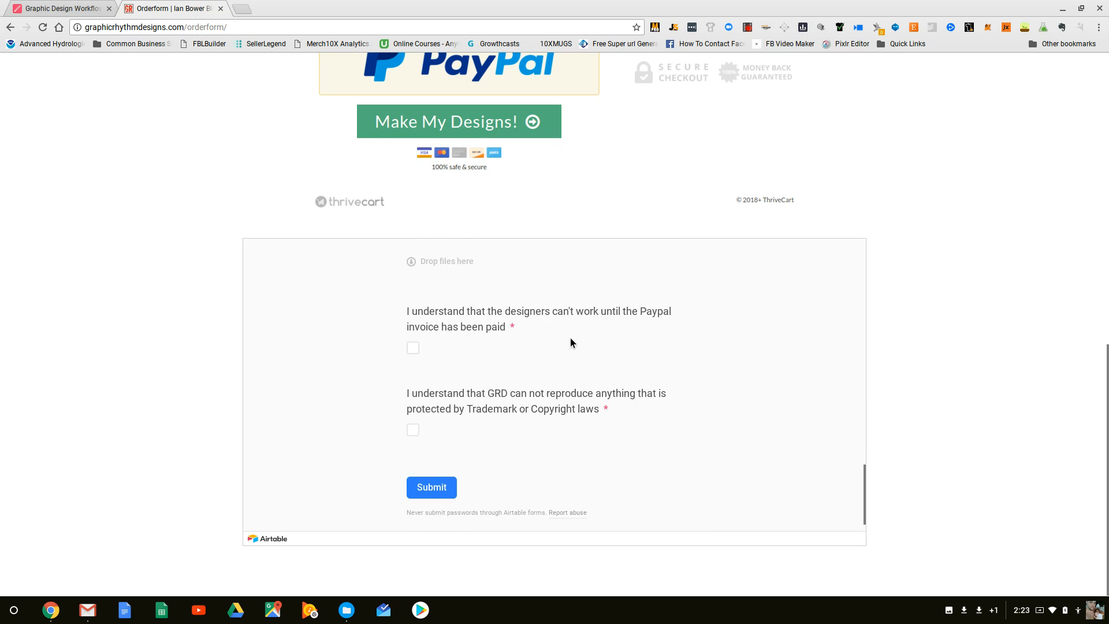
scroll(570, 359, "up", 8)
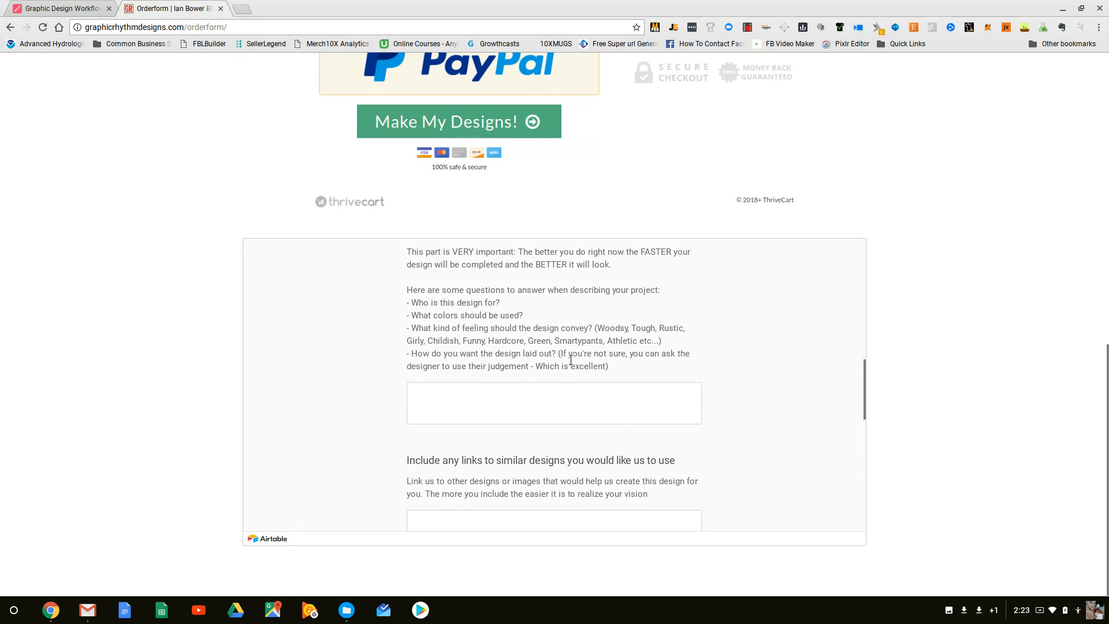
scroll(570, 359, "up", 4)
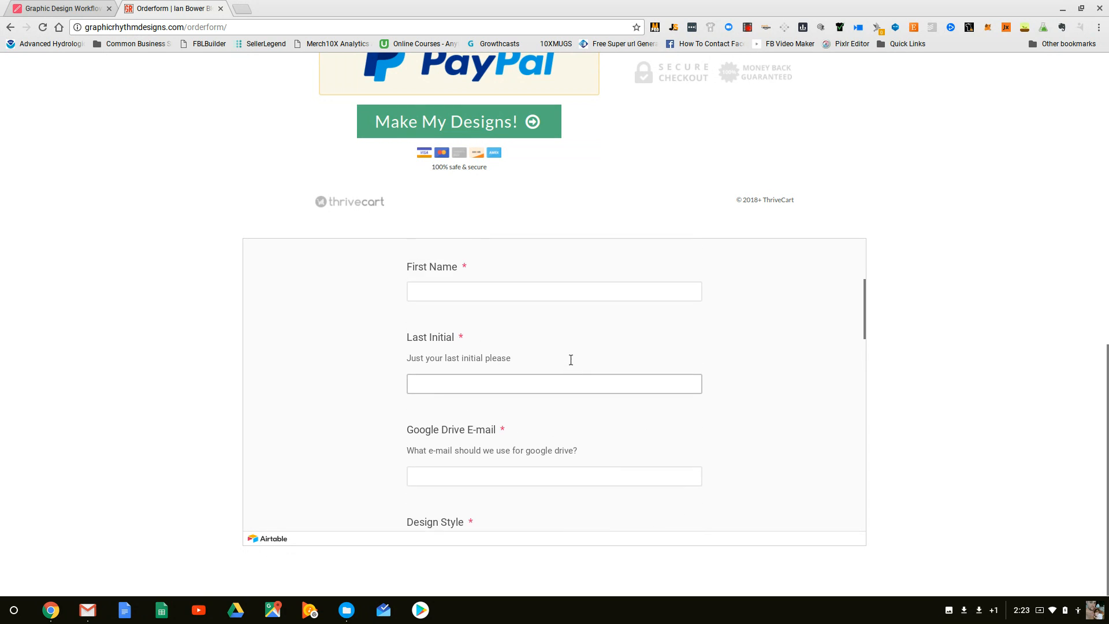
scroll(570, 359, "up", 1)
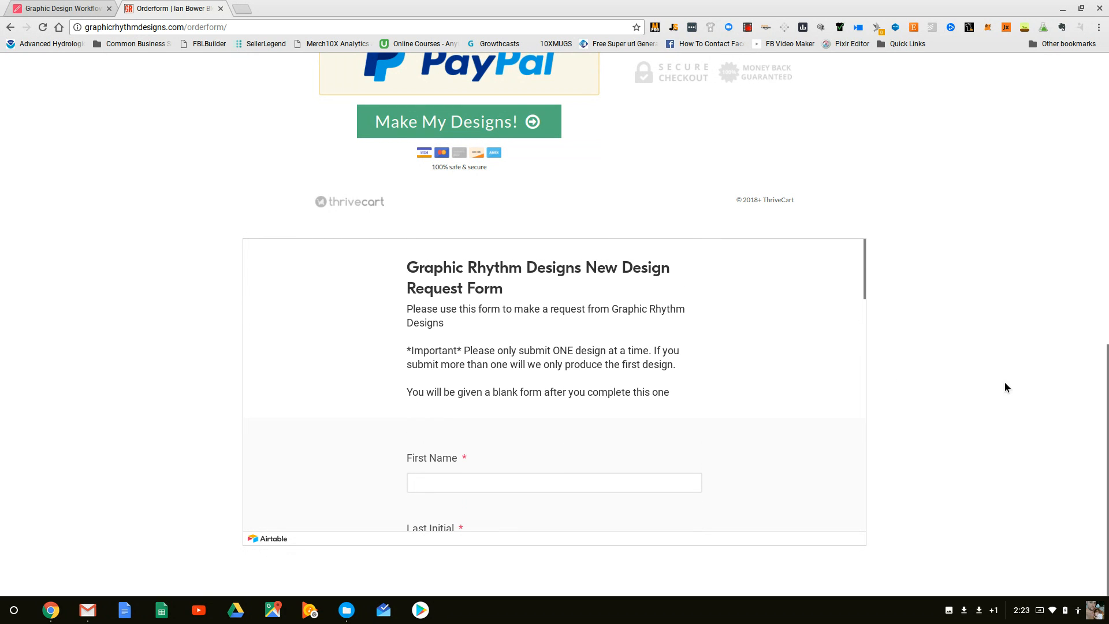
scroll(972, 387, "up", 8)
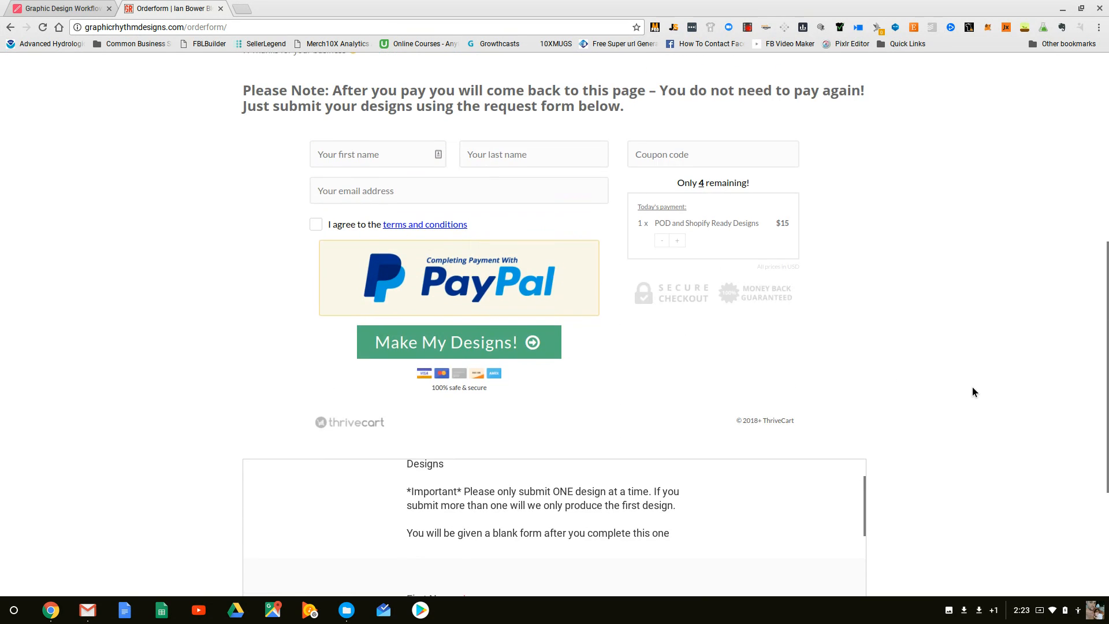
scroll(972, 386, "up", 3)
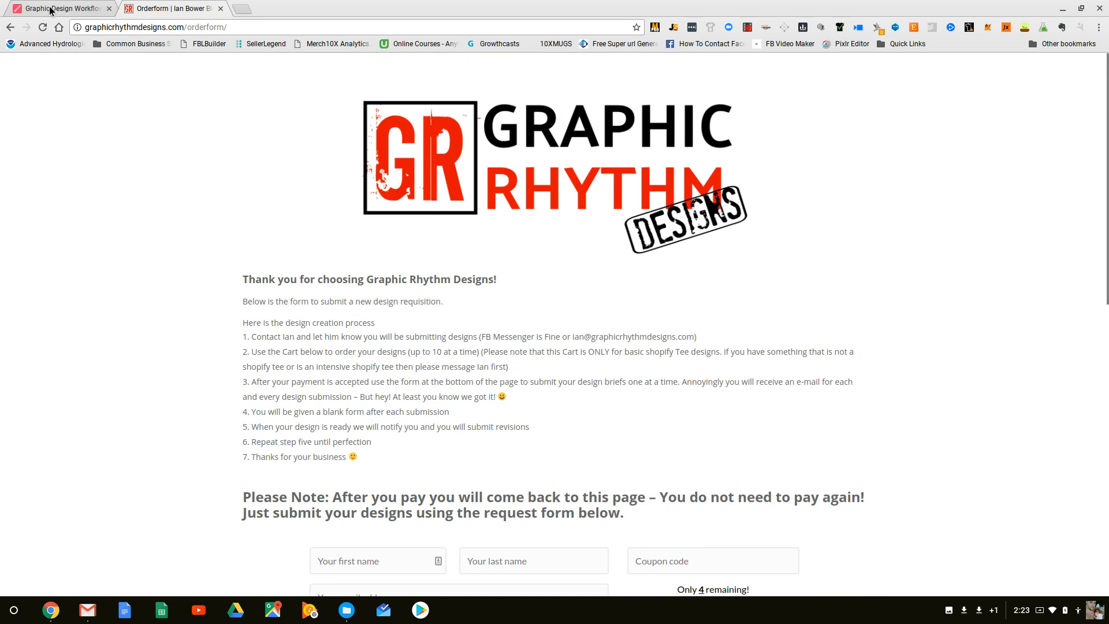
- Return to the Graphic Design Workflow Template base in Airtable and close the order form page
left_click(58, 8)
left_click(220, 9)
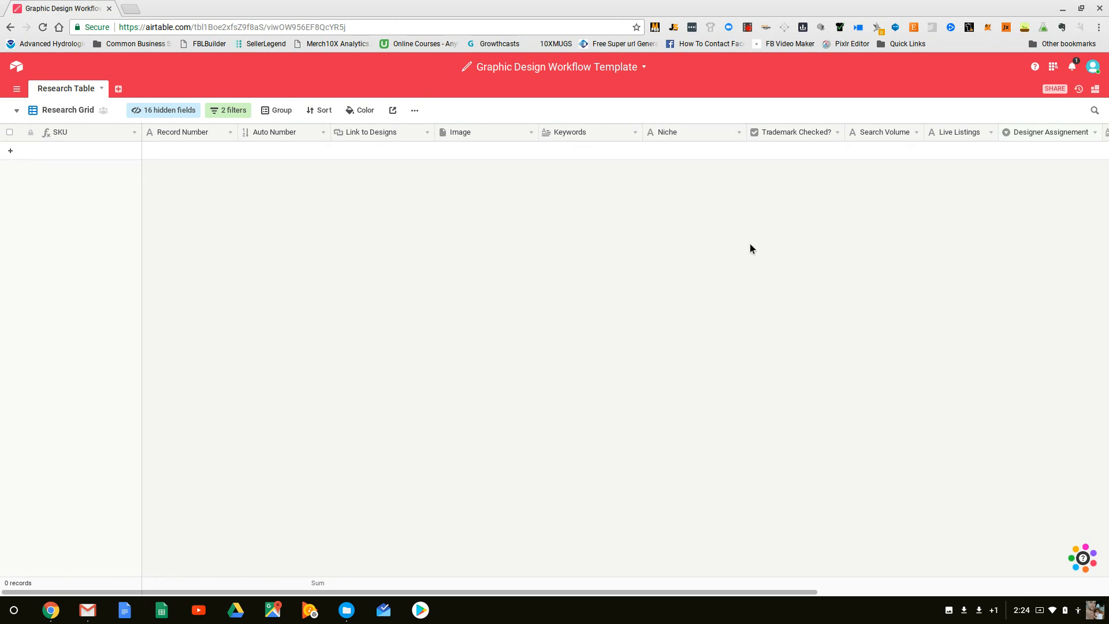
left_click(748, 27)
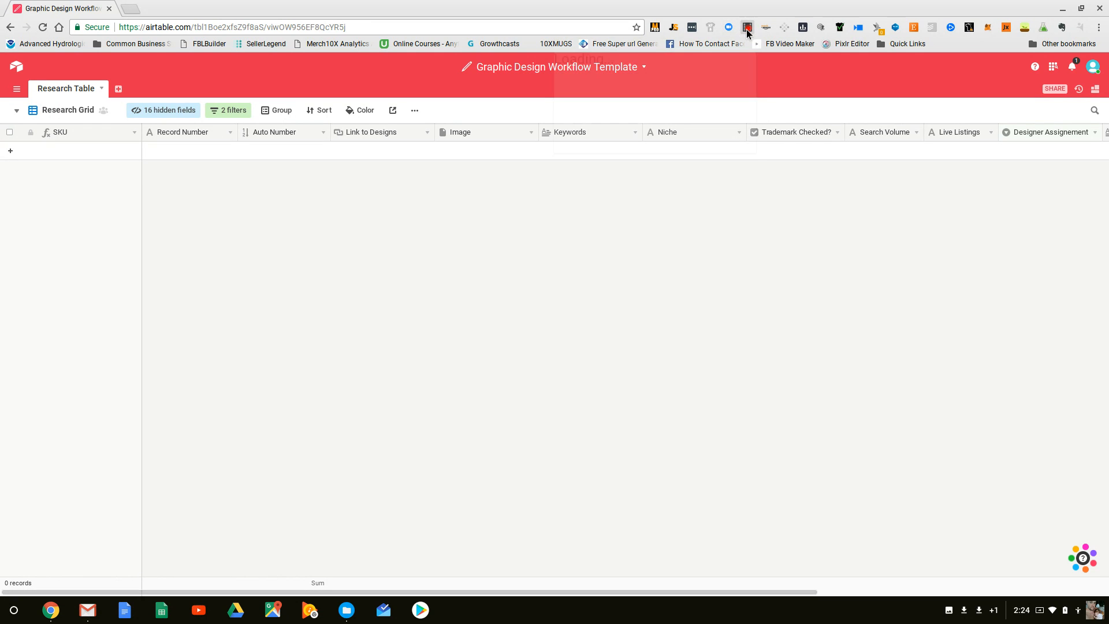